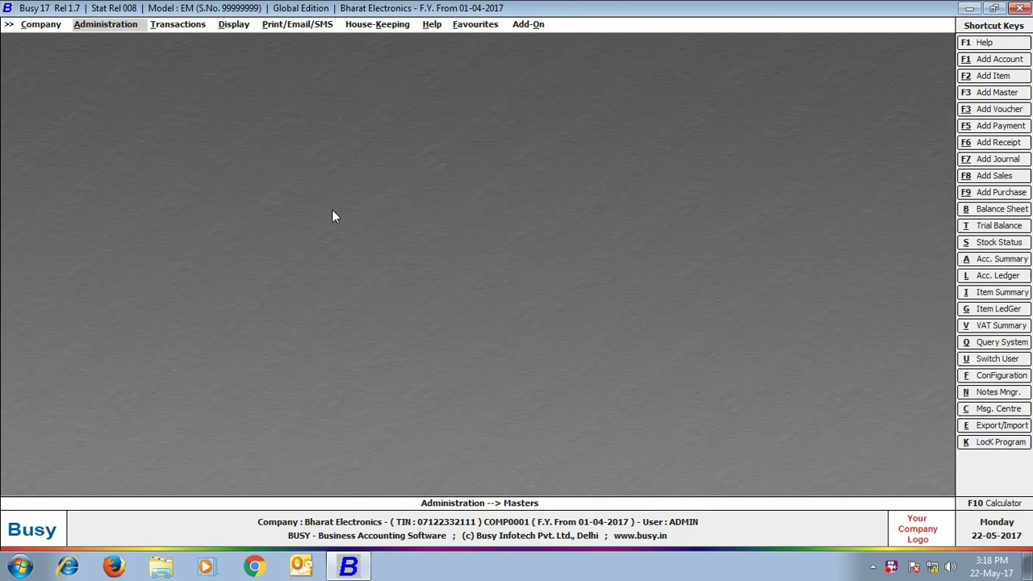
# Step: In Enterprise Features, set Enable Master Series Groups to Y for Account masters and save
pyautogui.click(137, 28)
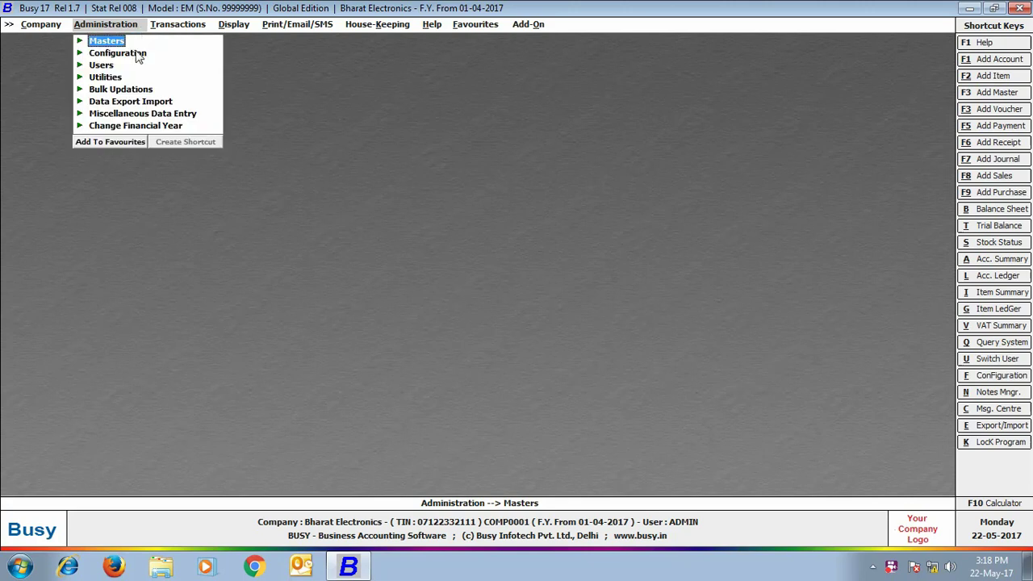
pyautogui.click(136, 54)
pyautogui.click(137, 55)
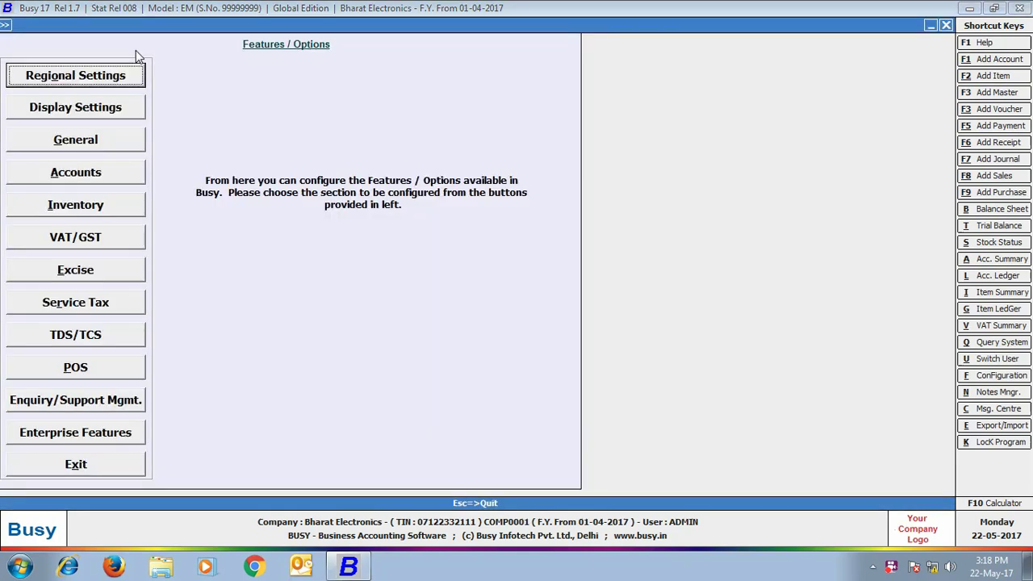
pyautogui.click(93, 446)
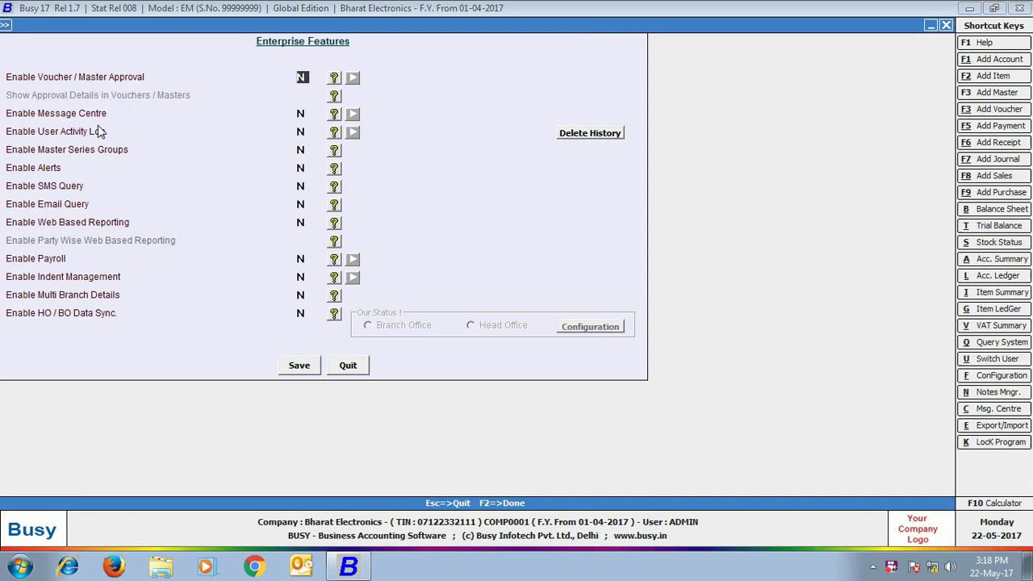
pyautogui.click(304, 151)
pyautogui.press('y')
pyautogui.click(592, 153)
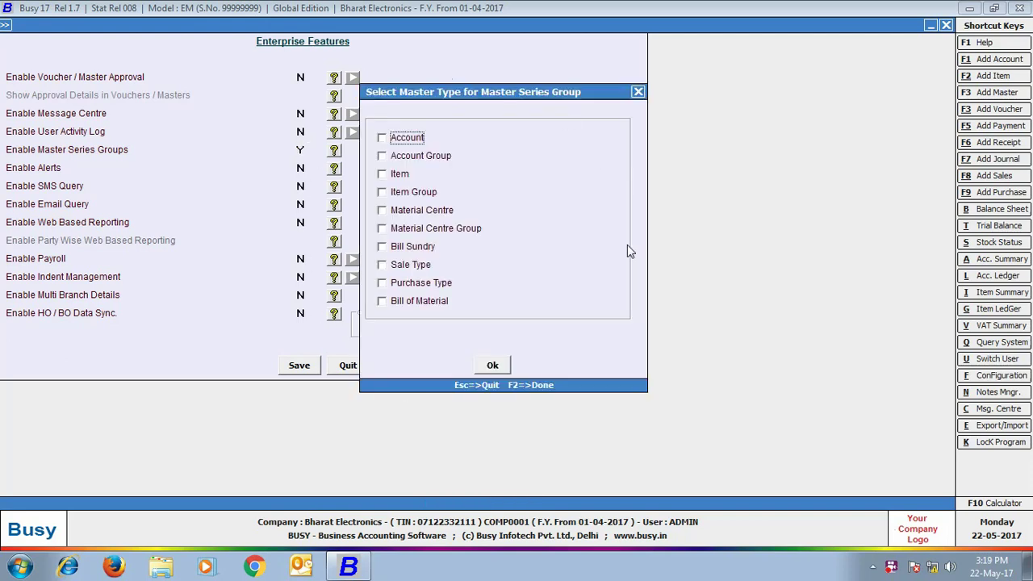
pyautogui.click(382, 138)
pyautogui.click(489, 367)
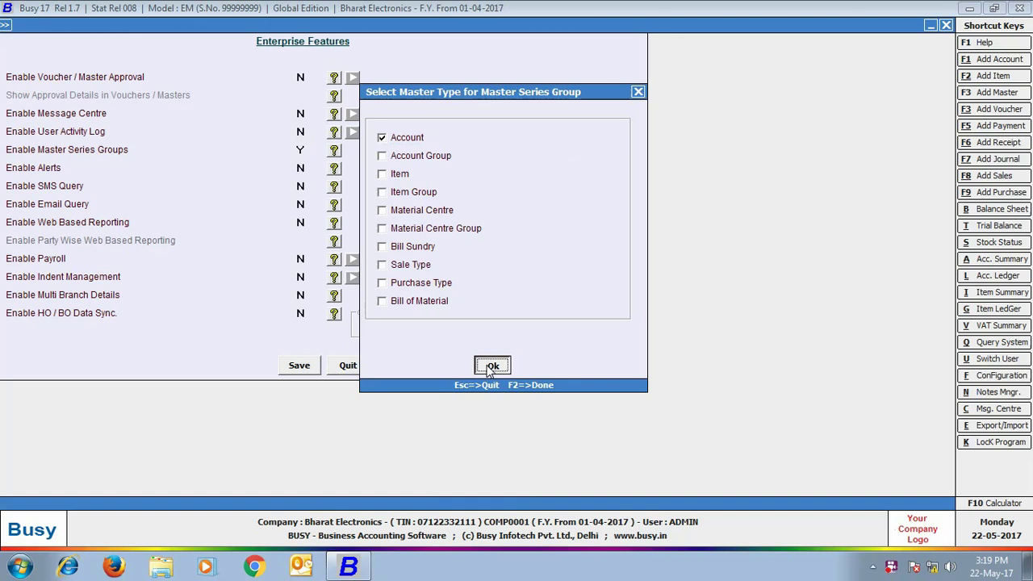
pyautogui.click(299, 368)
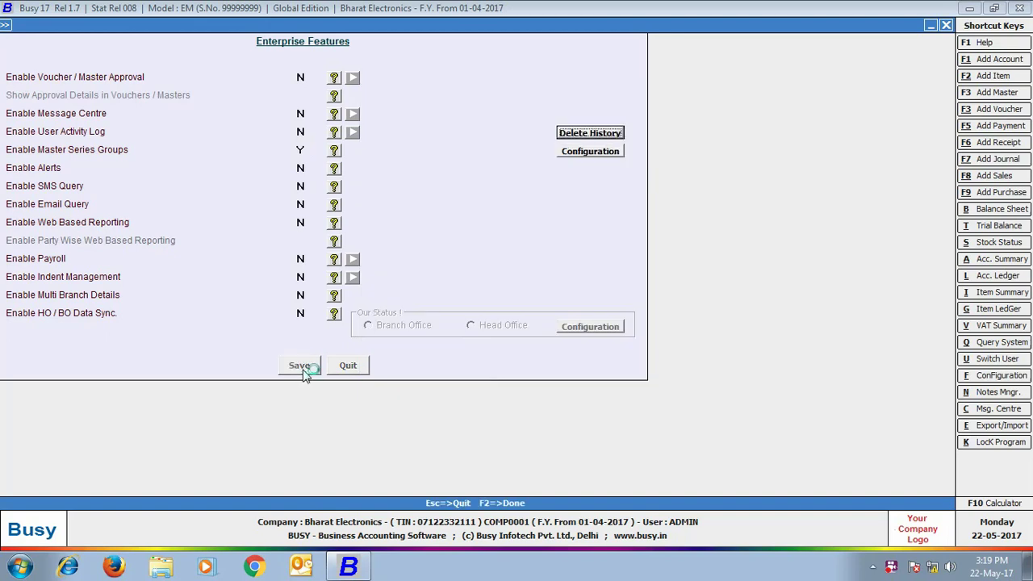
pyautogui.click(120, 462)
# Step: Add a new master series group named 'East Delhi'
pyautogui.click(129, 39)
pyautogui.click(126, 40)
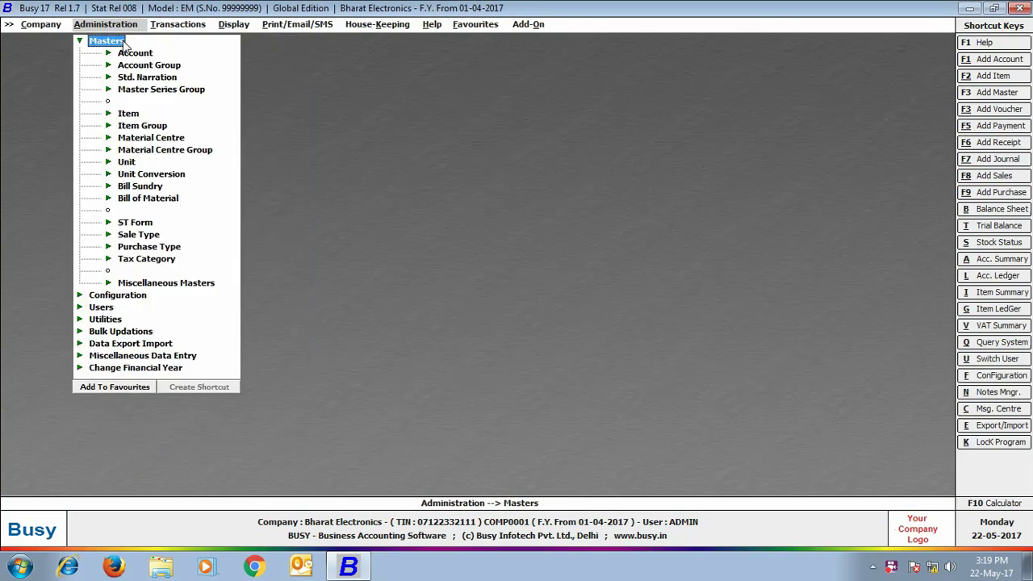
pyautogui.click(160, 89)
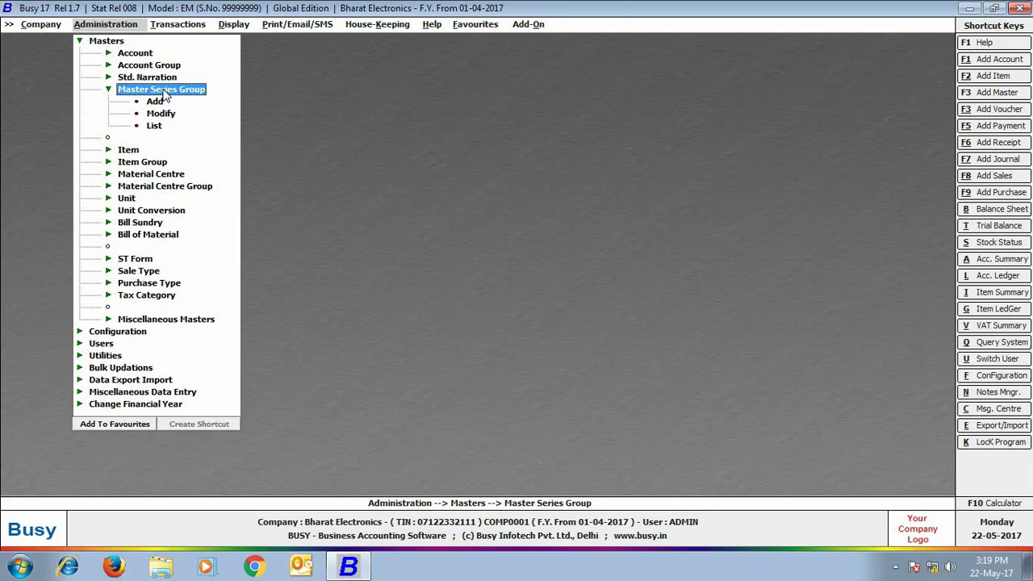
pyautogui.click(155, 101)
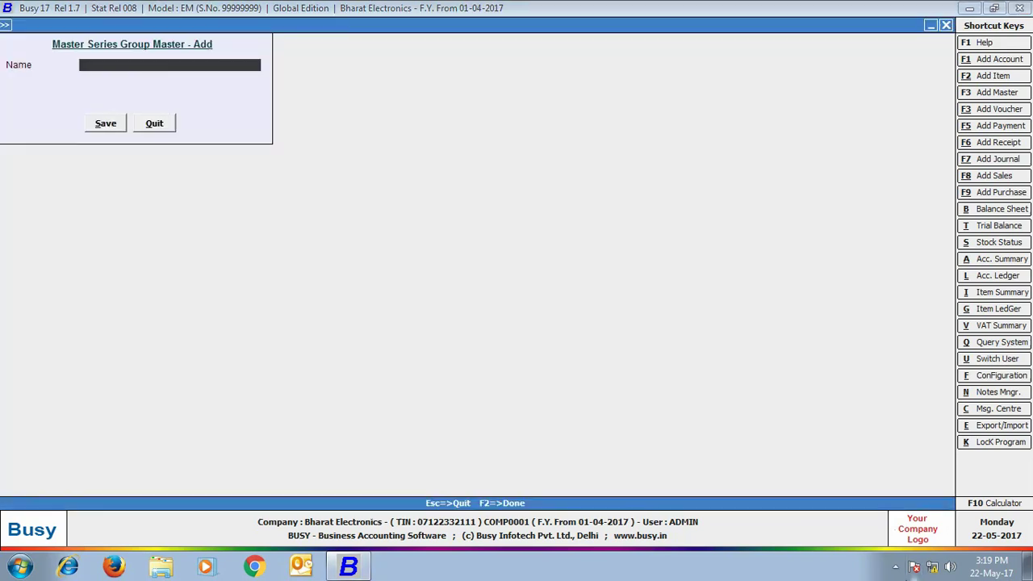
pyautogui.write('East Delhi')
pyautogui.click(105, 123)
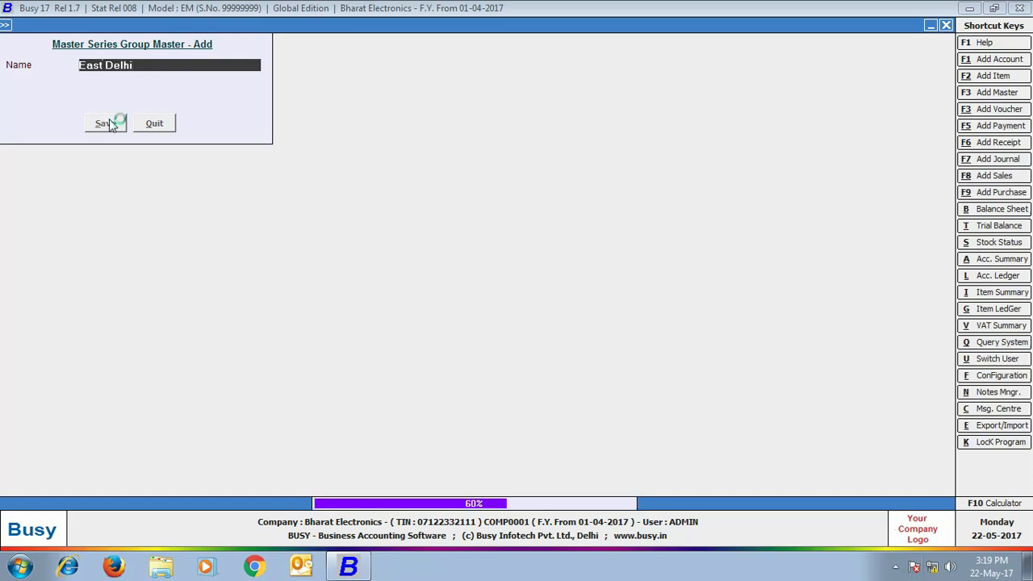
pyautogui.click(153, 123)
pyautogui.press('Escape')
pyautogui.press('Escape')
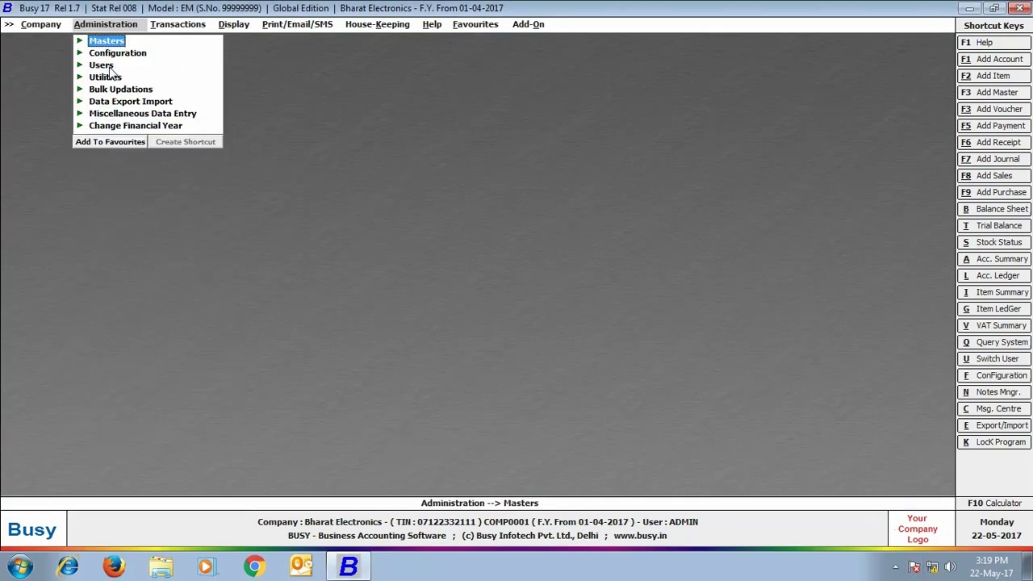
# Step: Modify the user to Specify Master Series Group Y with East Delhi, and save
pyautogui.click(109, 66)
pyautogui.click(129, 89)
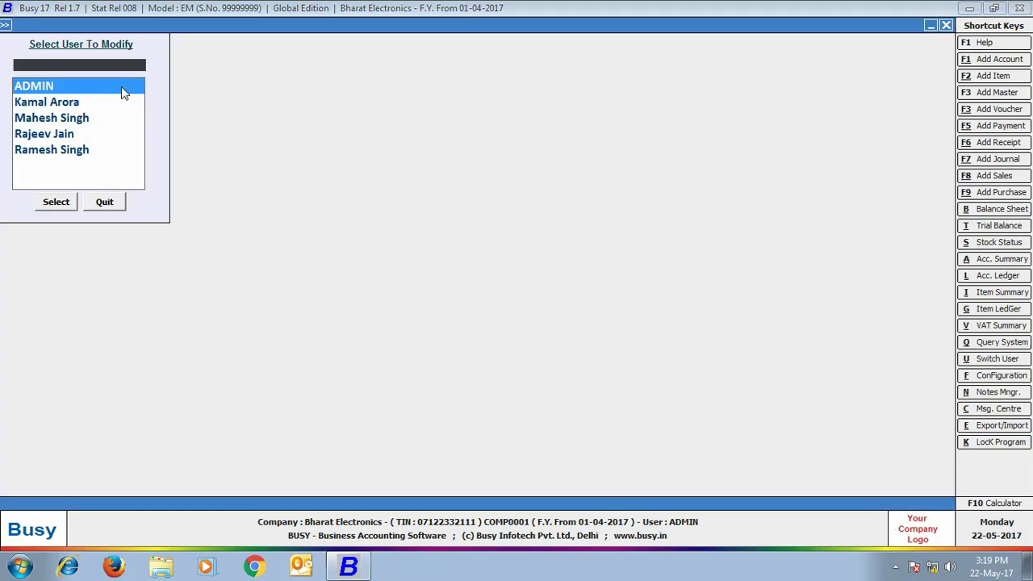
pyautogui.click(38, 102)
pyautogui.doubleClick(38, 102)
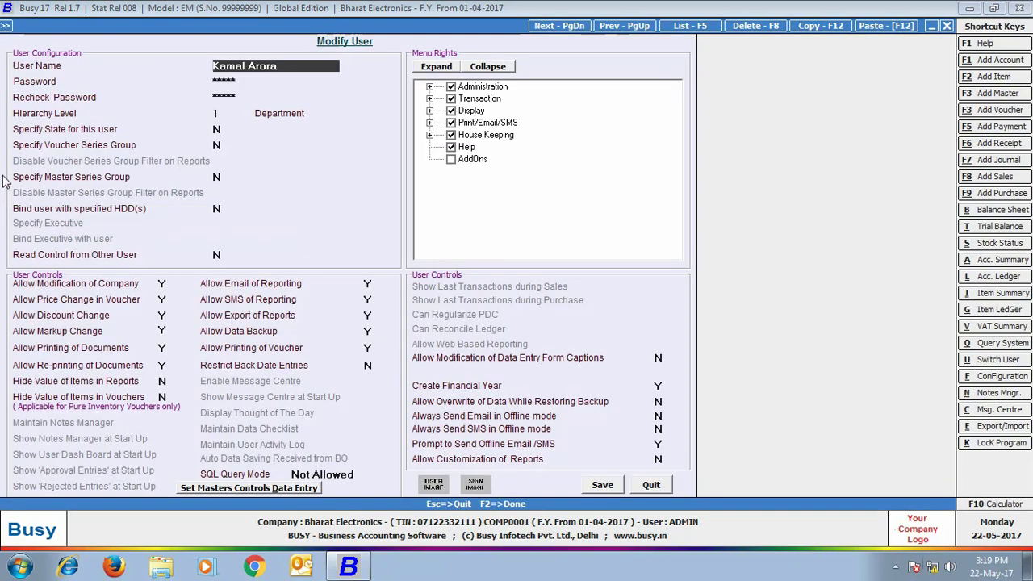
pyautogui.click(217, 178)
pyautogui.press('y')
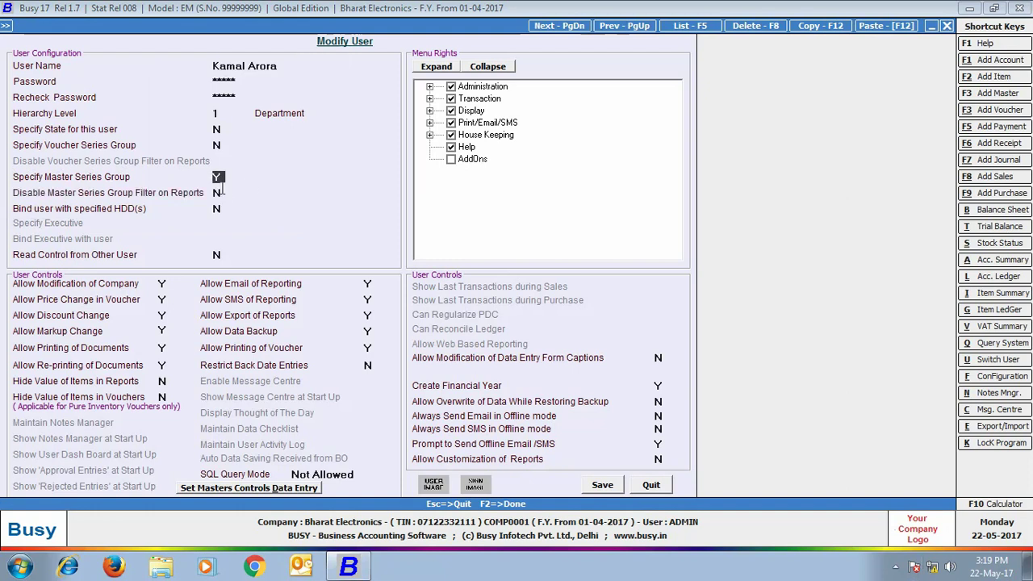
pyautogui.press('Return')
pyautogui.write('e')
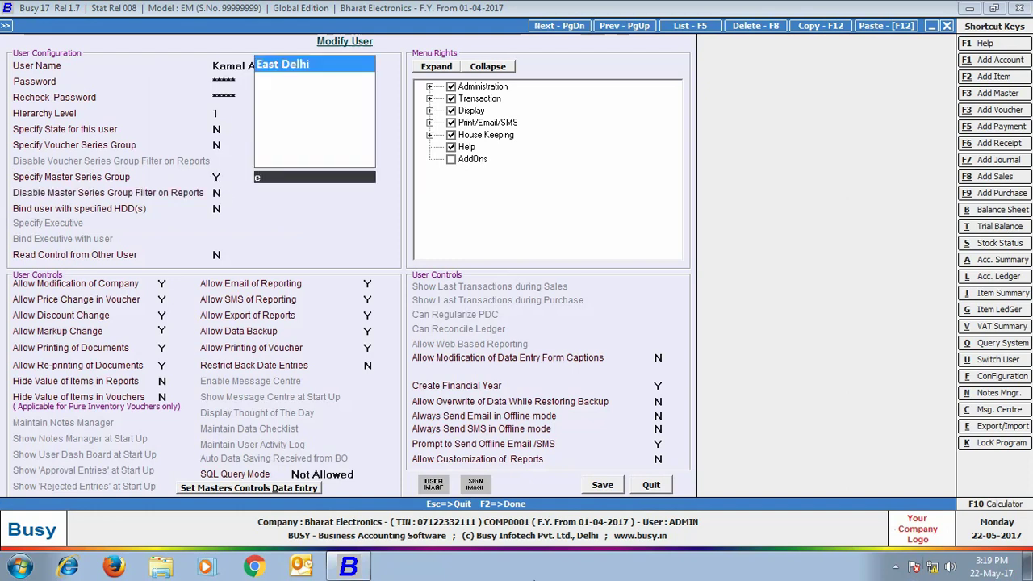
pyautogui.press('Return')
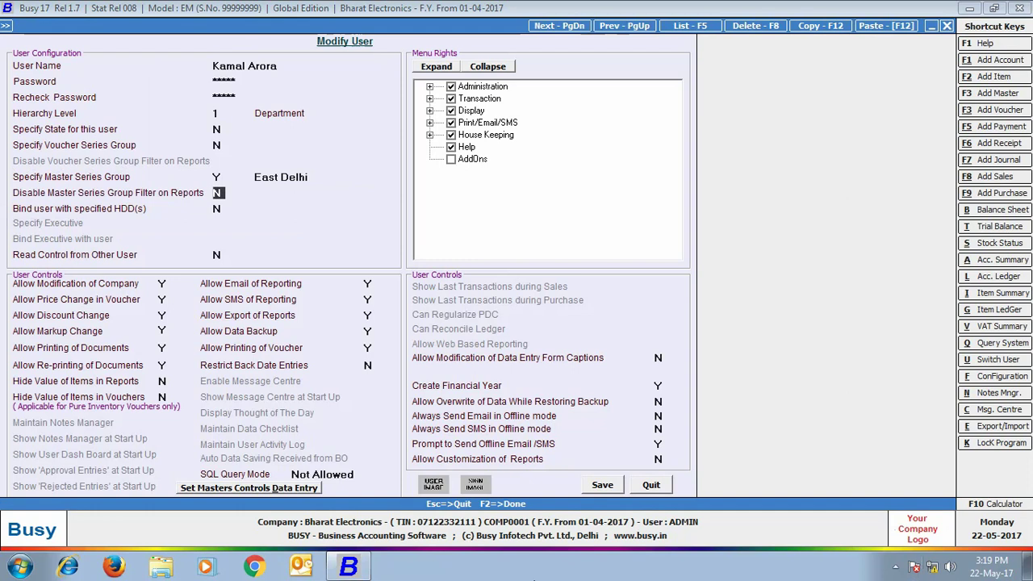
pyautogui.click(602, 485)
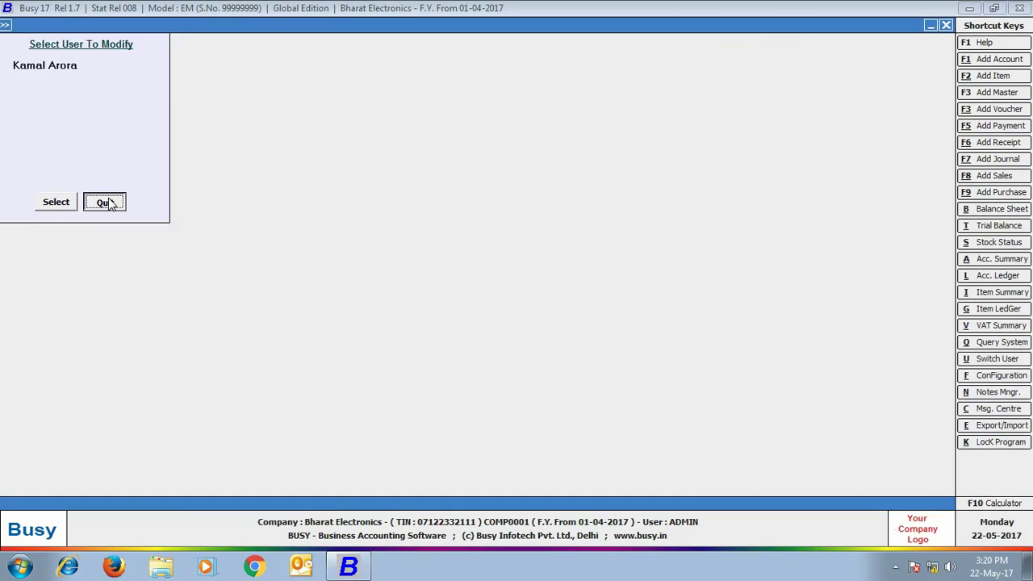
pyautogui.click(106, 202)
pyautogui.click(105, 41)
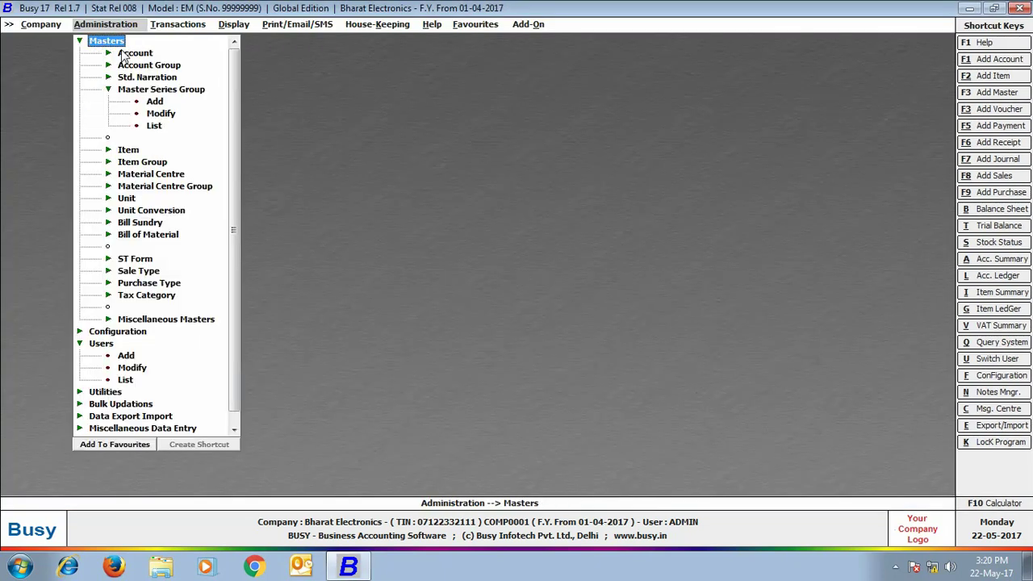
# Step: Add account 'Deep Electronics' under Sundry Debtors, tagged to the East Delhi series group
pyautogui.click(135, 52)
pyautogui.doubleClick(155, 66)
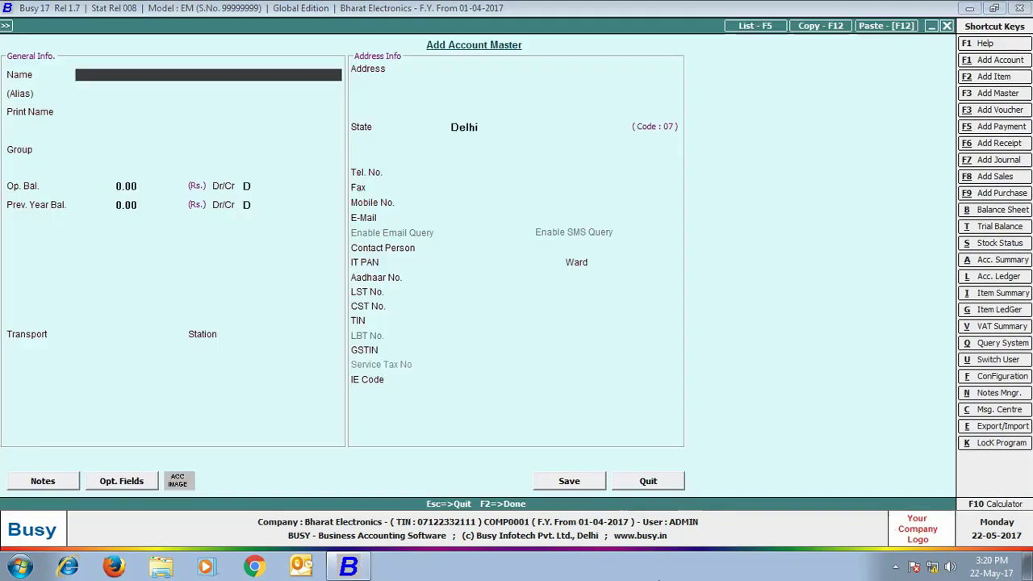
pyautogui.write('Deep Electronics')
pyautogui.press('Return')
pyautogui.press('Return')
pyautogui.press('Return')
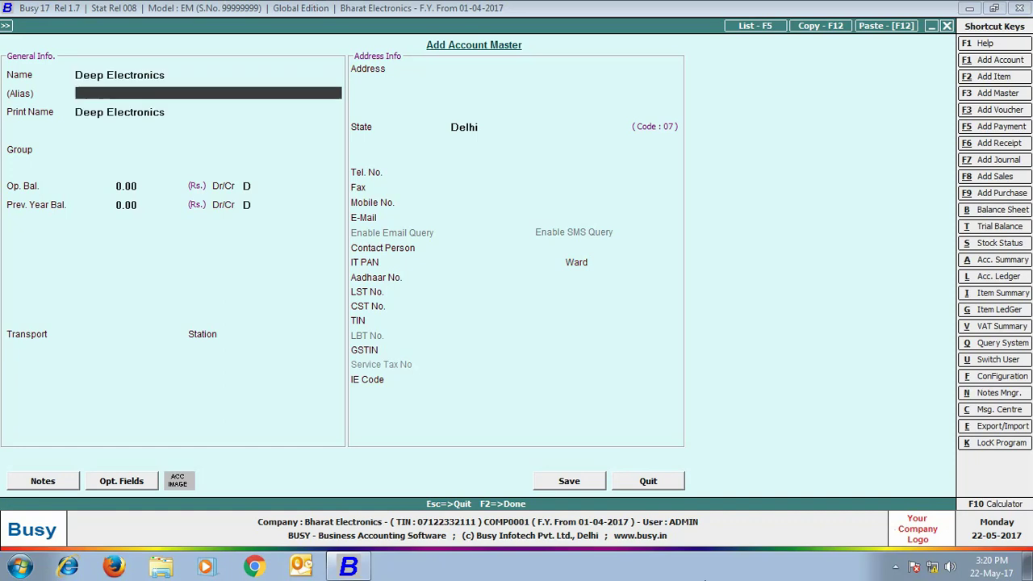
pyautogui.write('de')
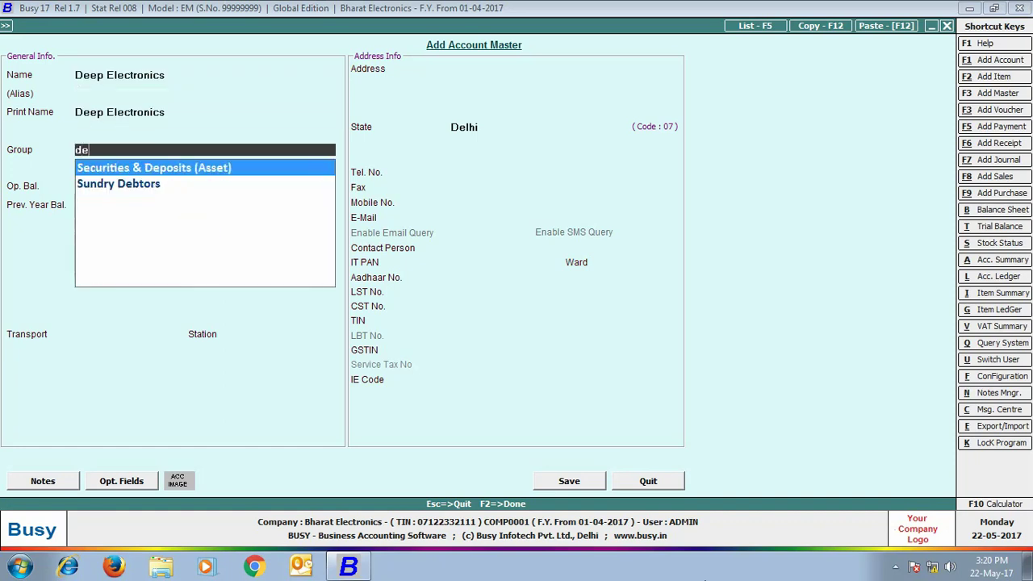
pyautogui.press('Down')
pyautogui.press('Return')
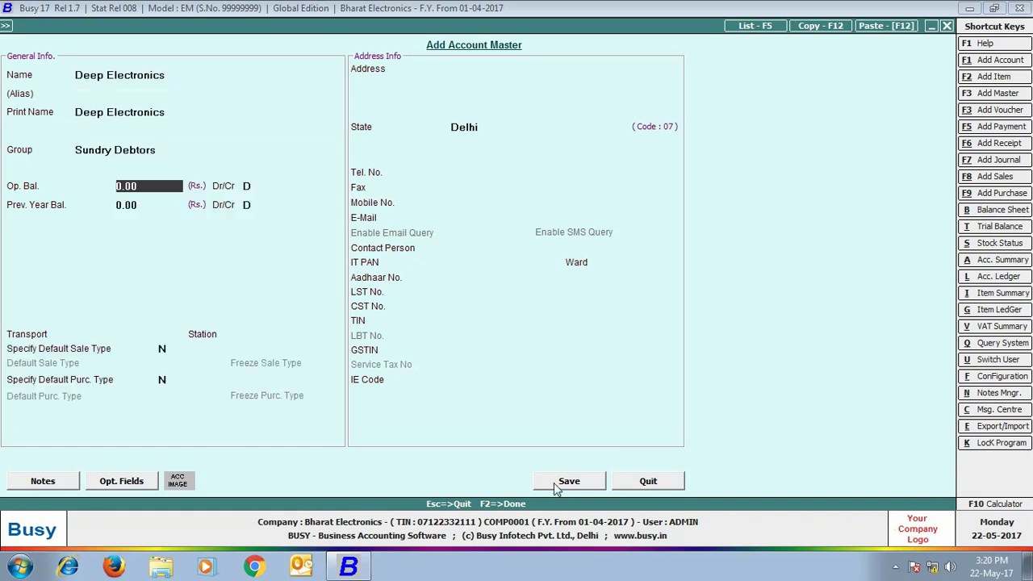
pyautogui.click(557, 482)
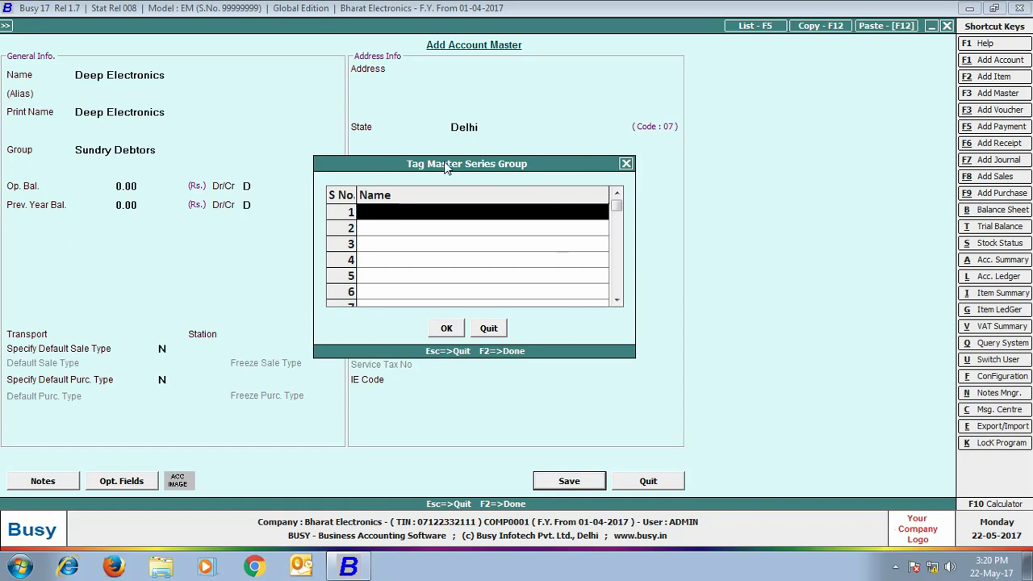
pyautogui.write('e')
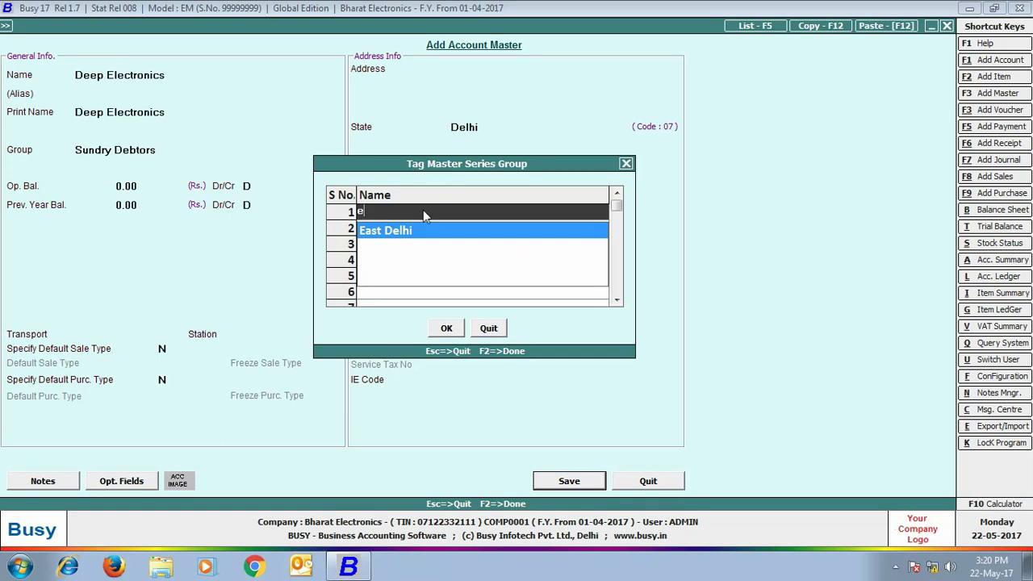
pyautogui.click(403, 233)
pyautogui.click(446, 328)
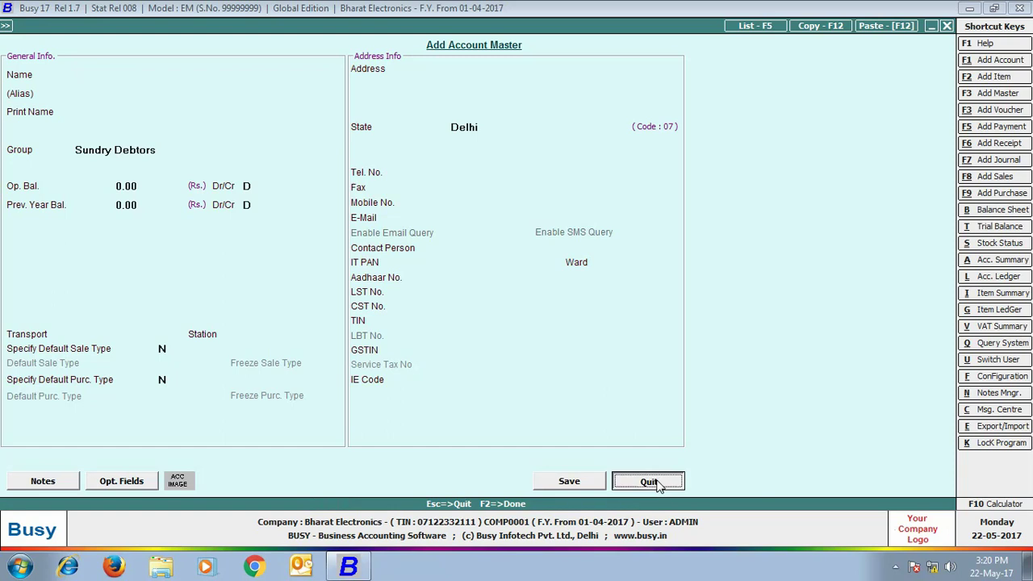
pyautogui.click(657, 482)
# Step: Modify the Electronics World account and save it tagged to East Delhi
pyautogui.click(159, 77)
pyautogui.write('ele')
pyautogui.click(122, 84)
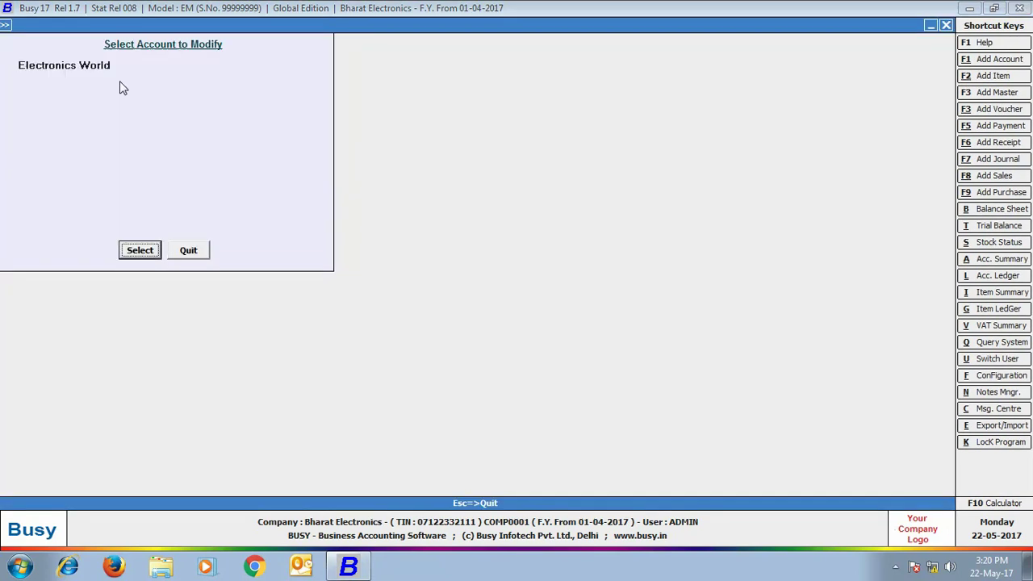
pyautogui.click(129, 251)
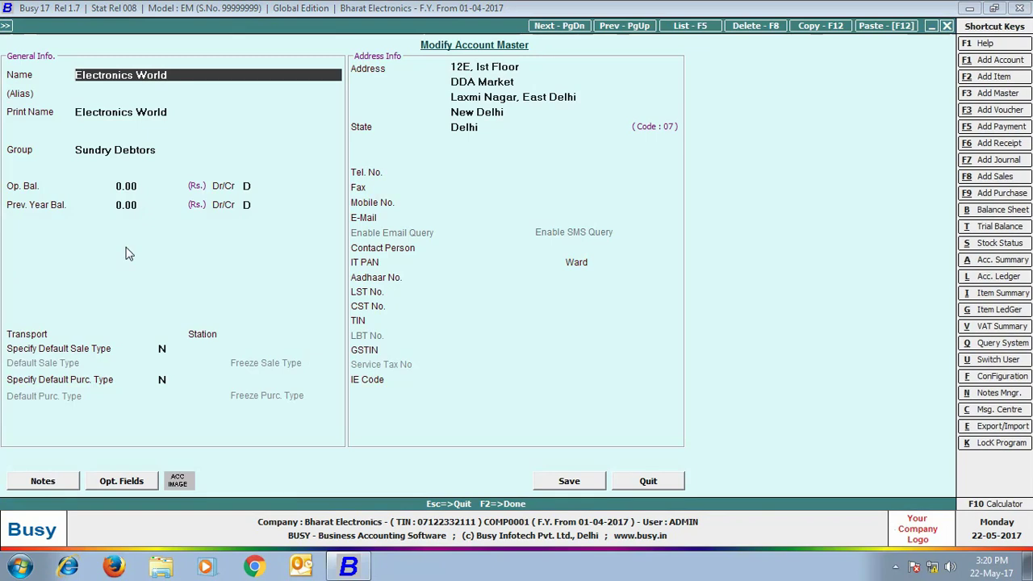
pyautogui.click(568, 485)
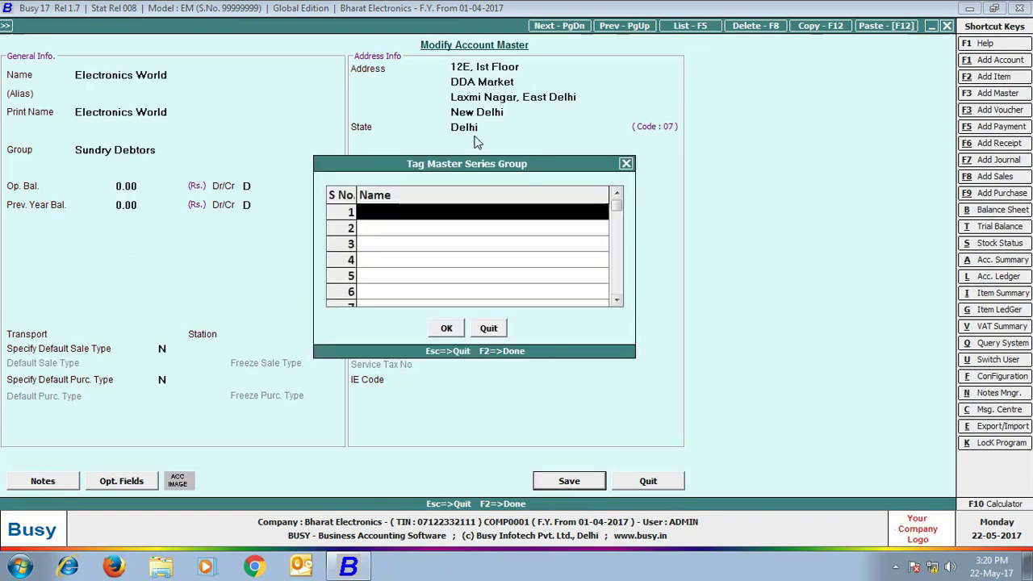
pyautogui.click(379, 234)
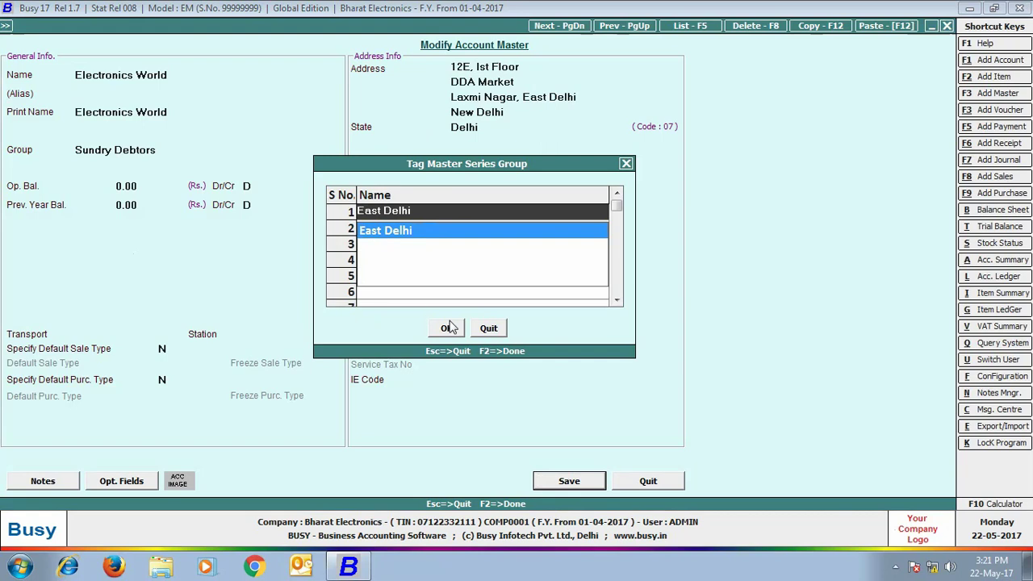
pyautogui.click(451, 328)
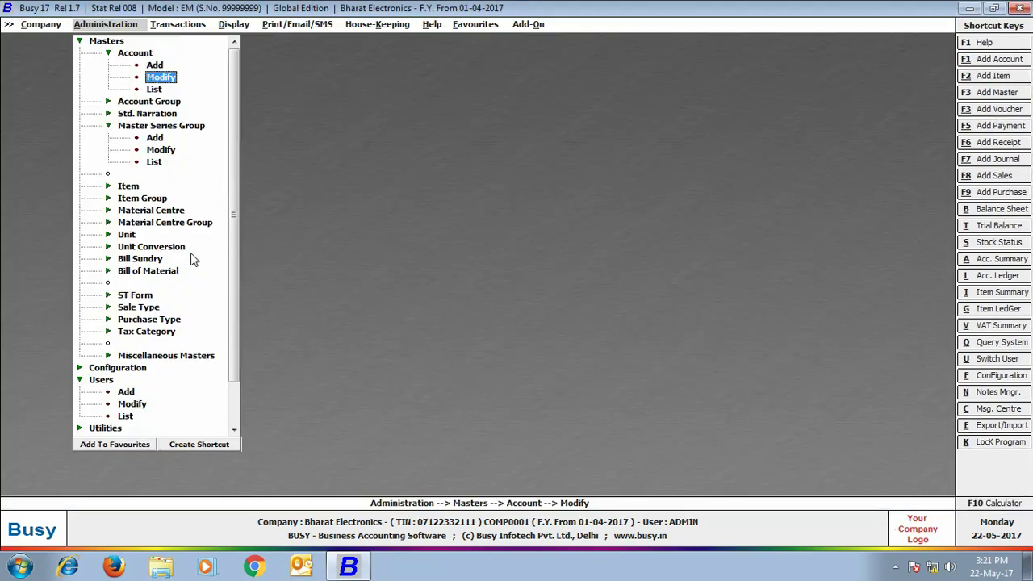
# Step: Start a new sales voucher to view the full party list, then discard it unsaved
pyautogui.click(178, 24)
pyautogui.click(174, 40)
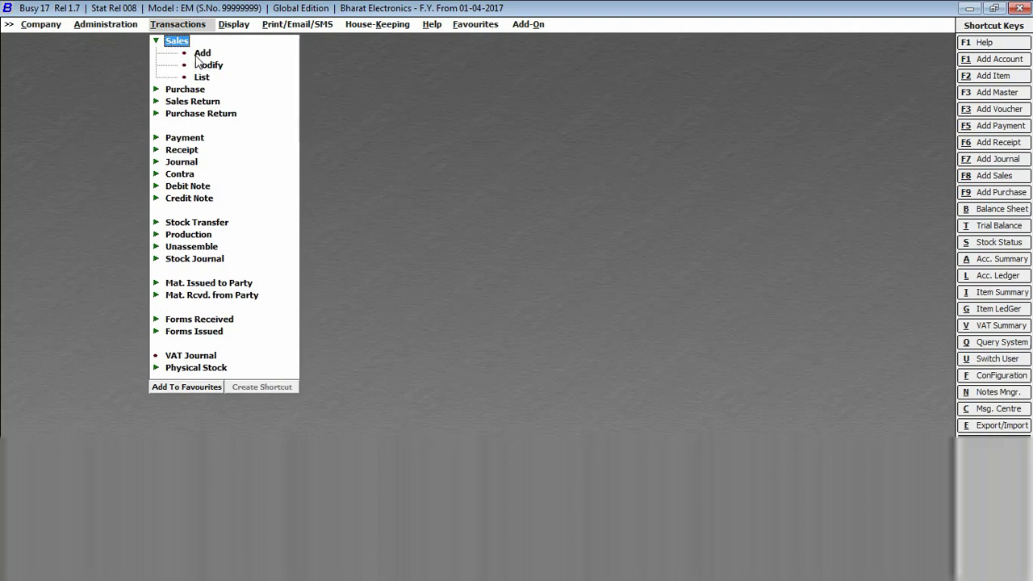
pyautogui.click(202, 53)
pyautogui.press('Return')
pyautogui.press('Return')
pyautogui.press('Return')
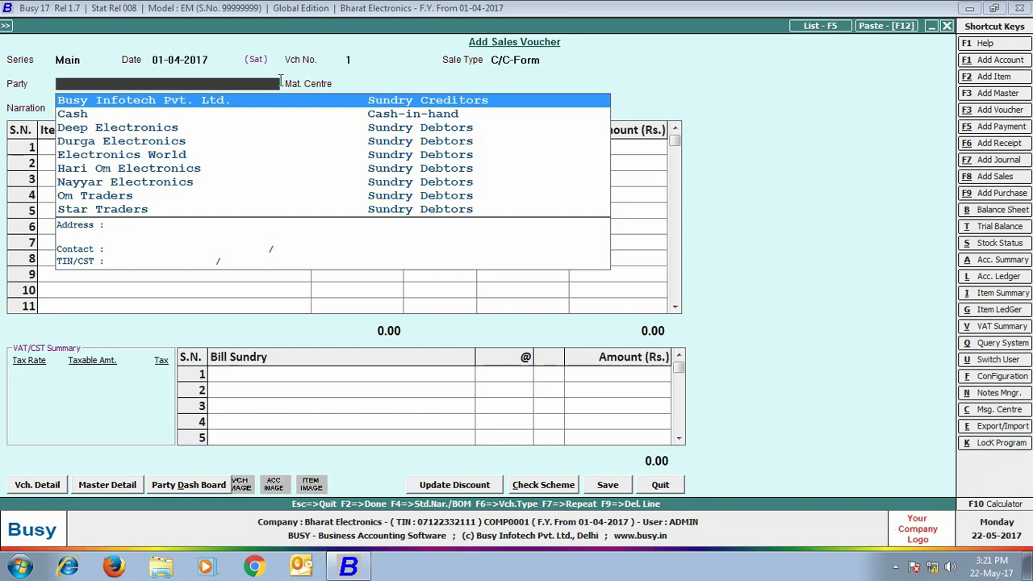
pyautogui.press('Escape')
pyautogui.press('Escape')
pyautogui.hotkey('alt', 'c')
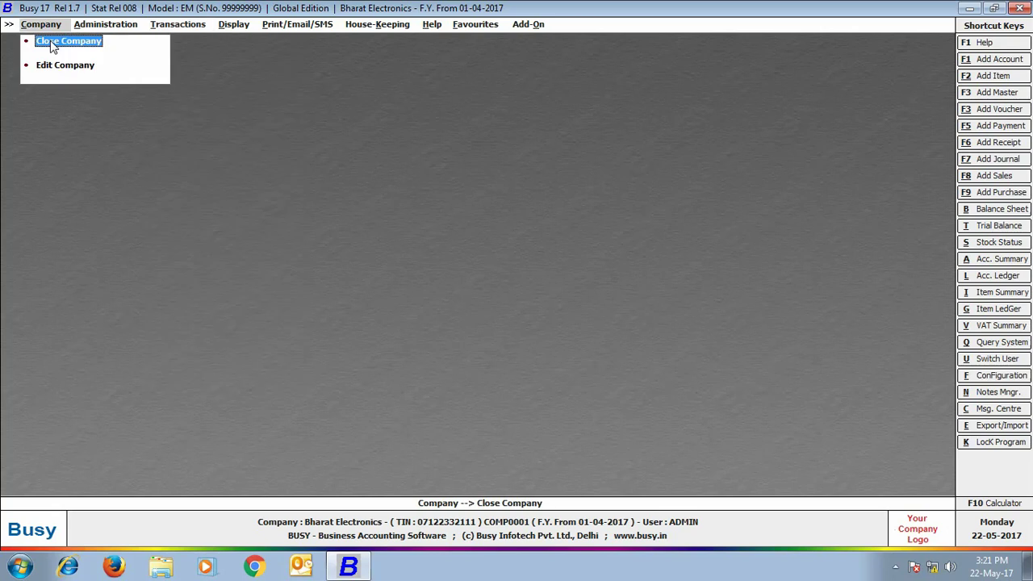
# Step: Reopen Bharat Electronics and log in as the branch user with their password
pyautogui.press('Return')
pyautogui.press('Return')
pyautogui.press('Return')
pyautogui.press('Return')
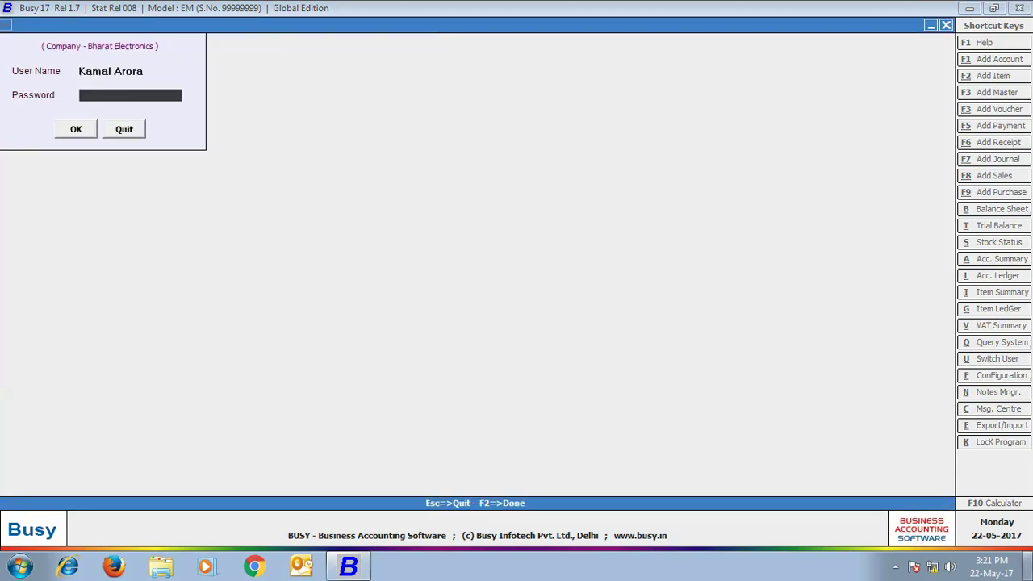
pyautogui.press('Return')
pyautogui.press('Return')
pyautogui.press('Return')
pyautogui.press('Return')
pyautogui.press('Return')
pyautogui.press('Return')
pyautogui.press('Return')
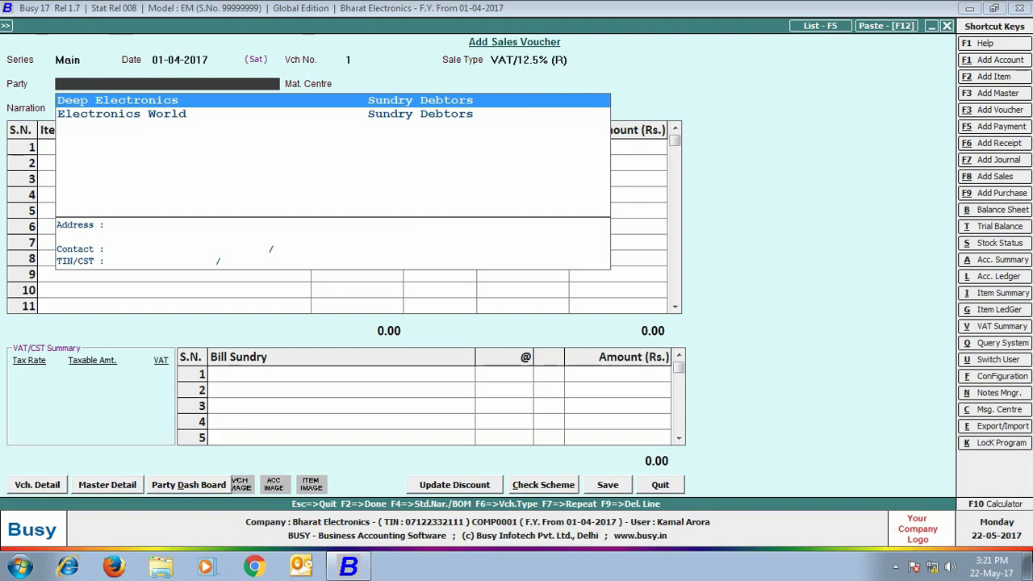
# Step: Save a sales voucher to Deep Electronics from Main Store: 4 Sony Bravia TVs plus 12.5% VAT, no print
pyautogui.press('Return')
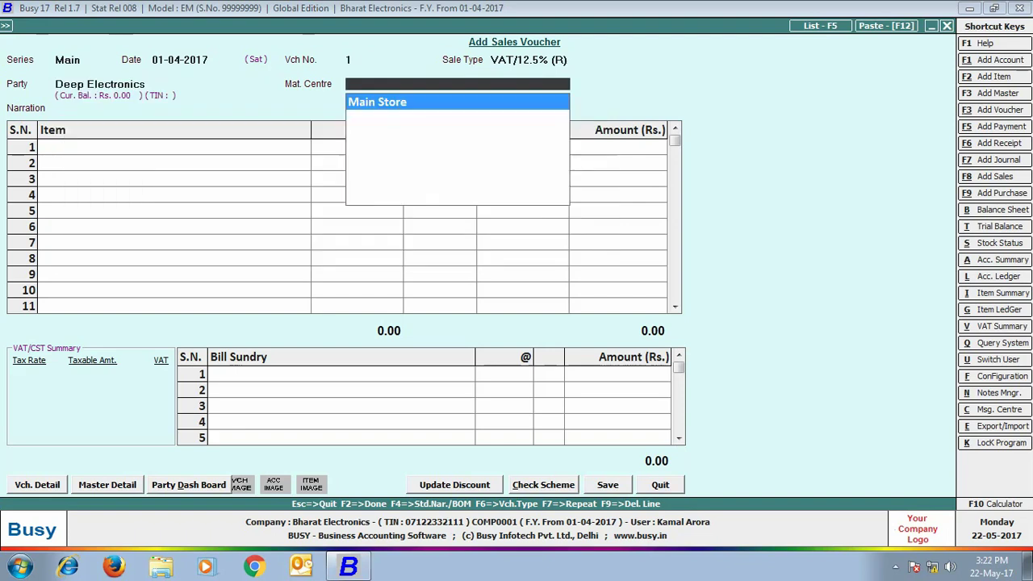
pyautogui.press('Return')
pyautogui.press('Return')
pyautogui.write('so')
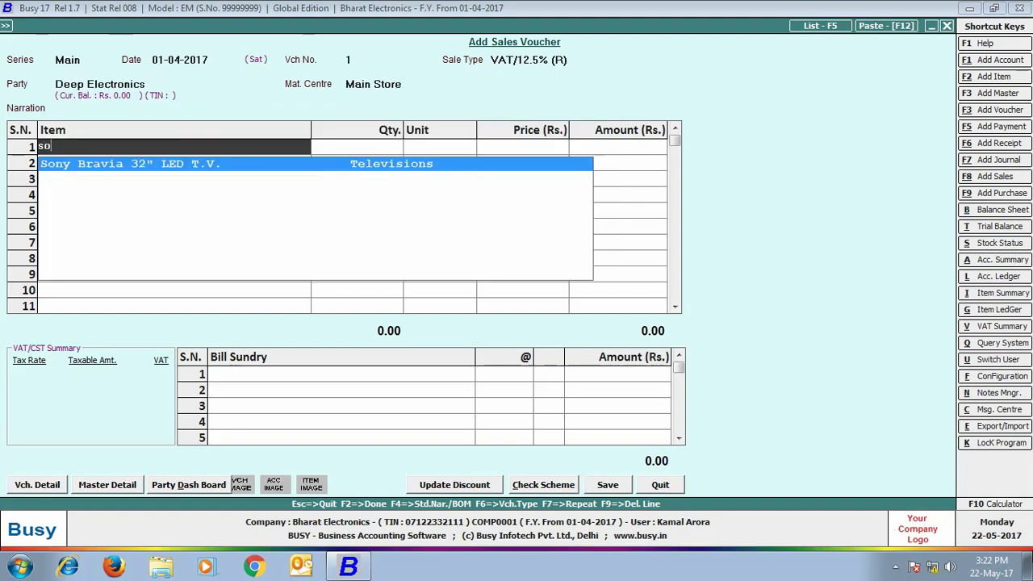
pyautogui.press('Return')
pyautogui.write('4')
pyautogui.press('Return')
pyautogui.press('Return')
pyautogui.press('Return')
pyautogui.press('Return')
pyautogui.write('vat')
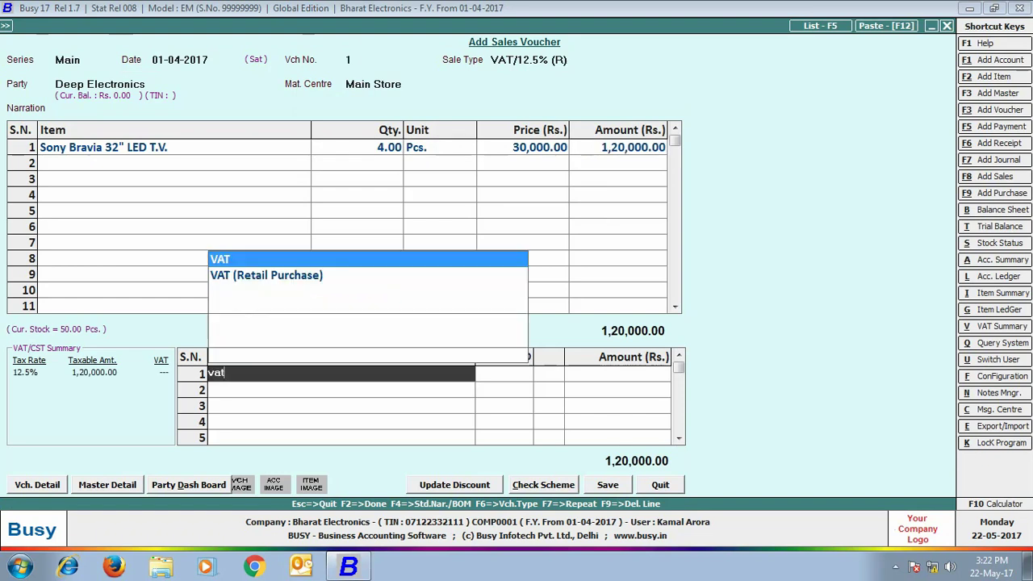
pyautogui.press('Return')
pyautogui.press('Return')
pyautogui.click(608, 485)
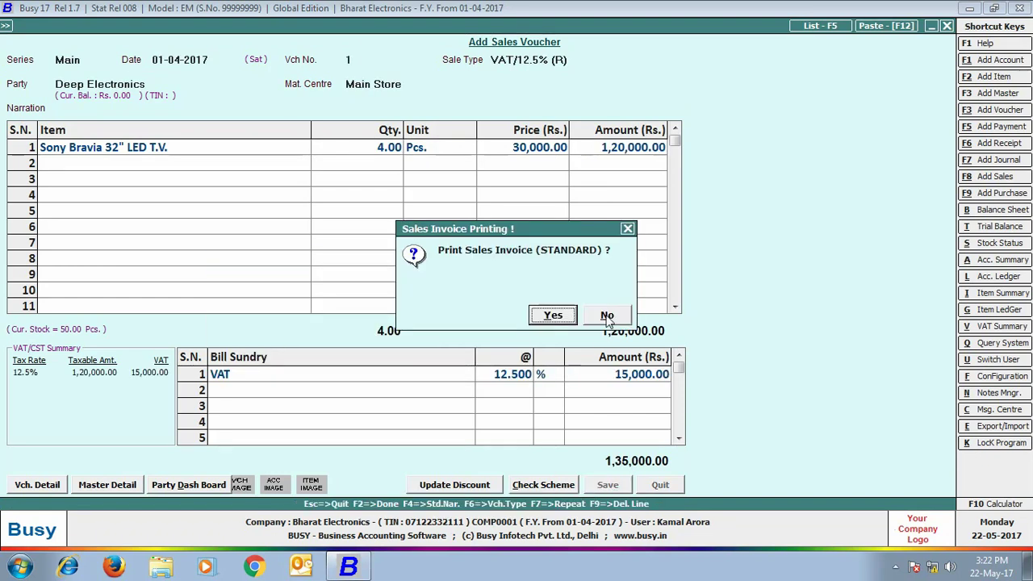
pyautogui.click(606, 316)
pyautogui.click(947, 26)
pyautogui.click(242, 30)
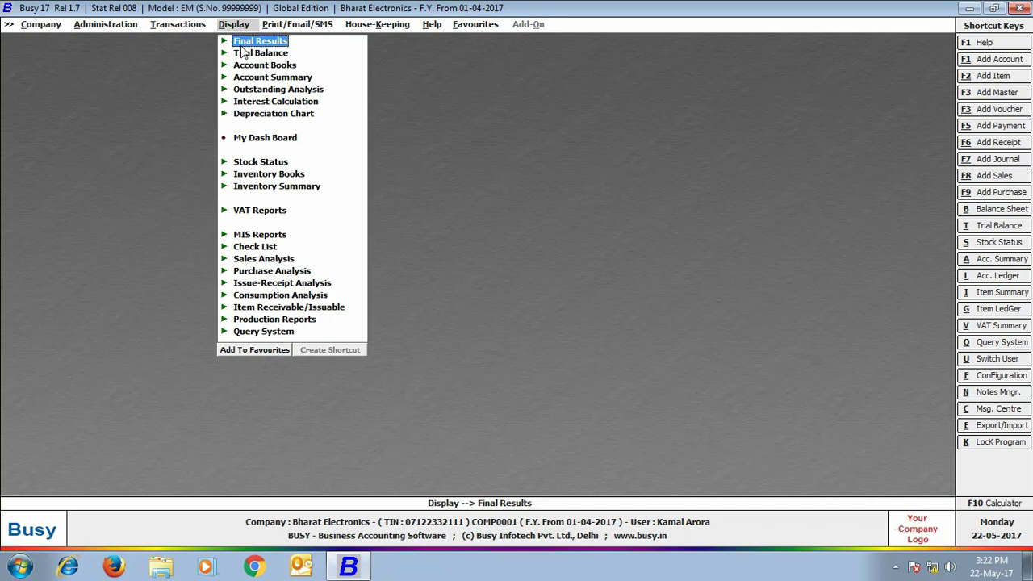
pyautogui.click(246, 53)
# Step: View the alphabetical balances-only trial balance for all accounts: only Deep Electronics at 1,35,000.00
pyautogui.click(272, 66)
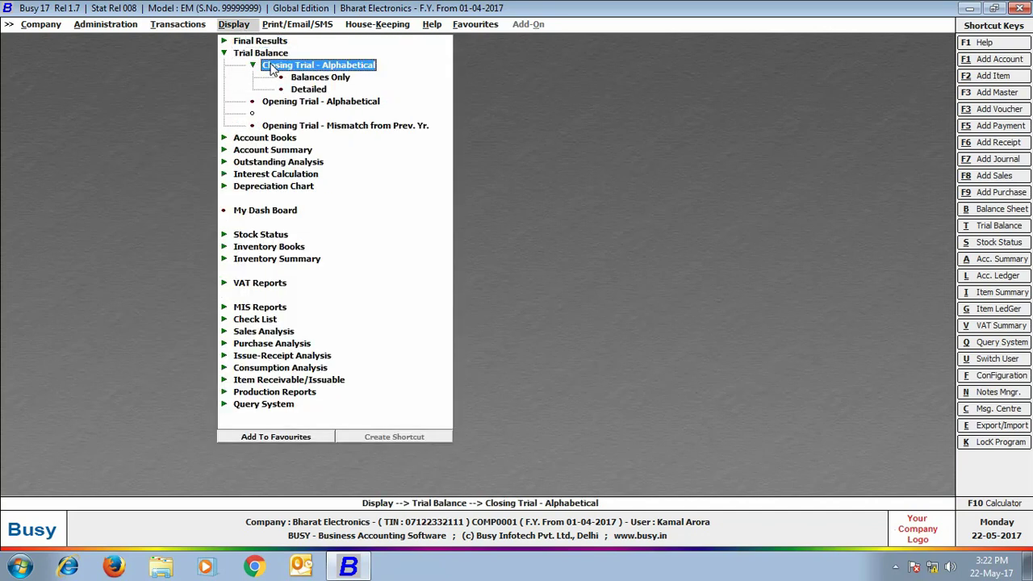
pyautogui.click(299, 77)
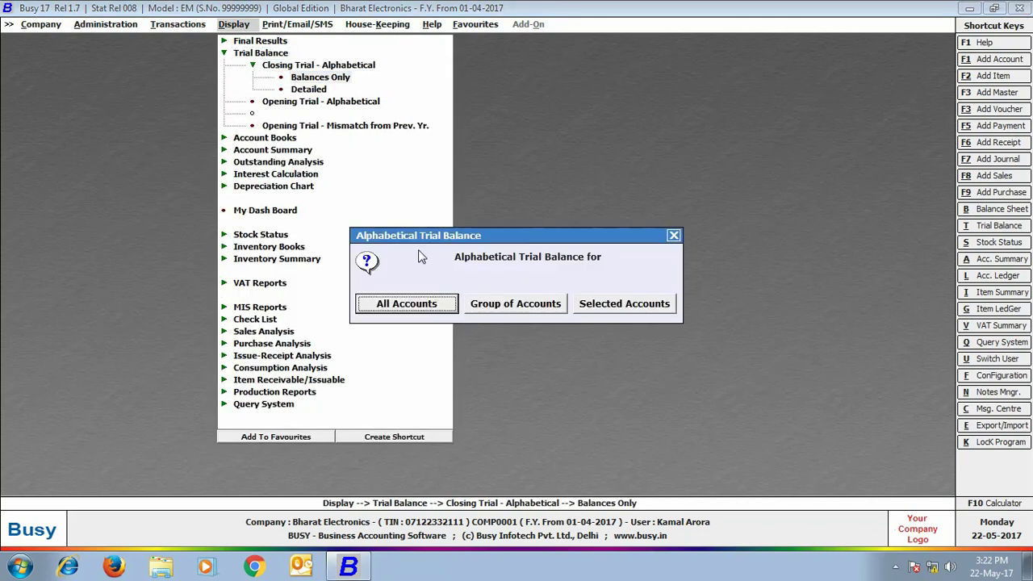
pyautogui.click(429, 314)
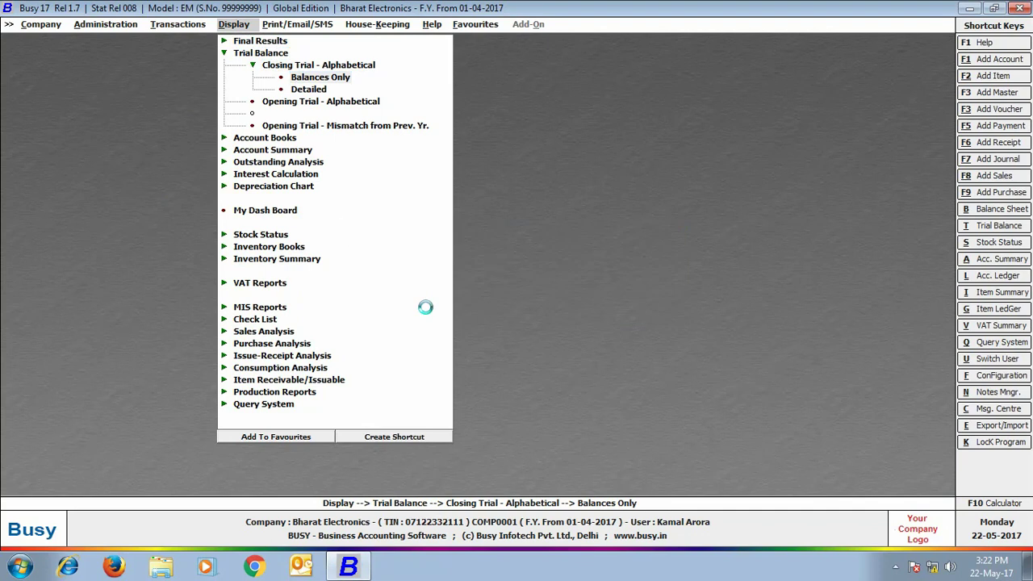
pyautogui.click(133, 171)
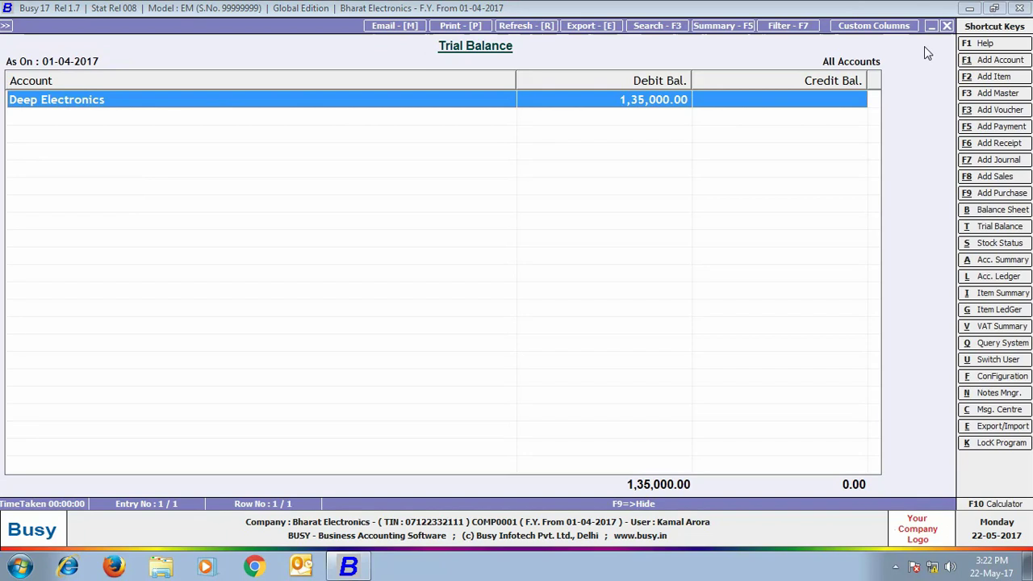
pyautogui.press('Escape')
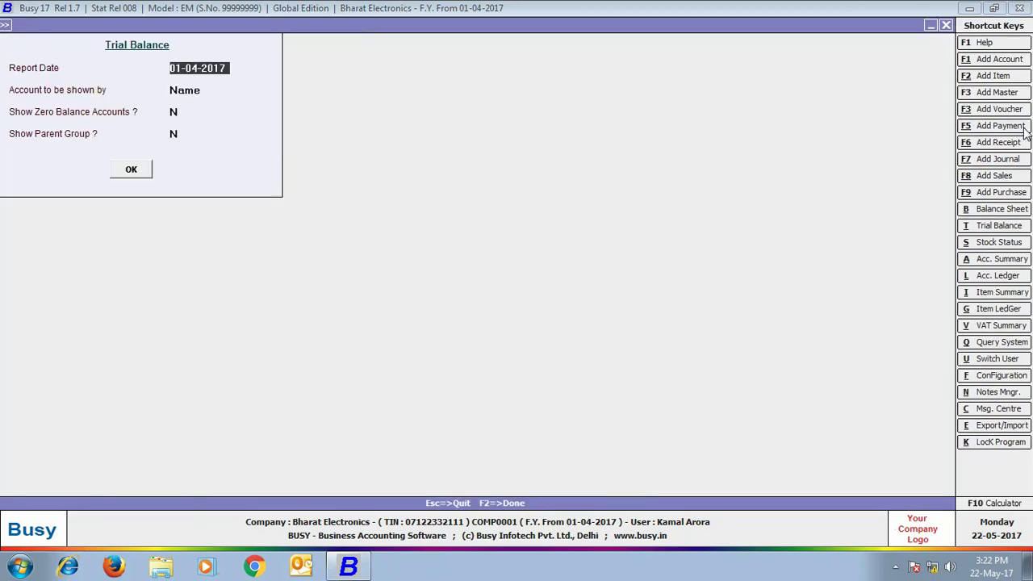
pyautogui.click(946, 26)
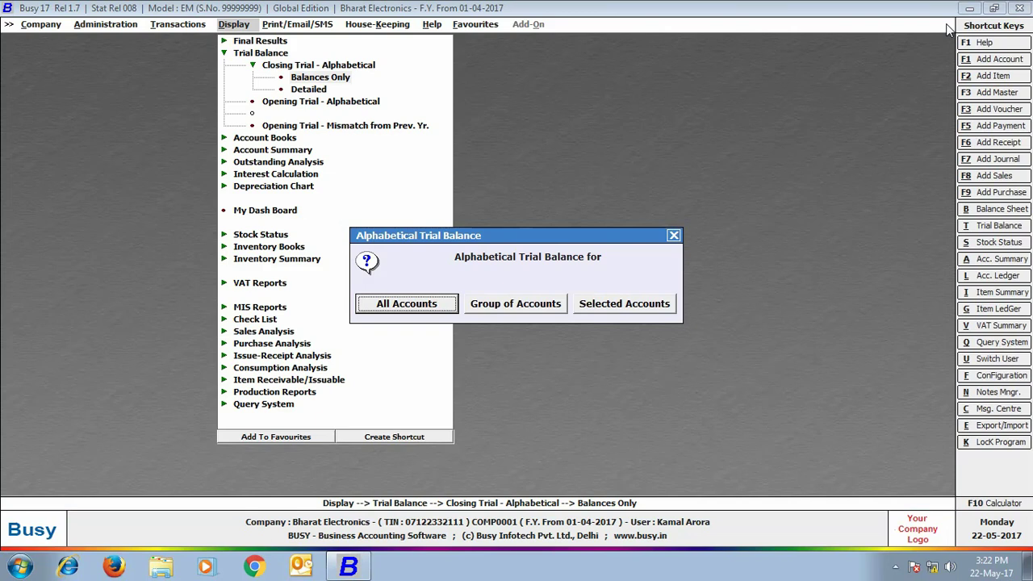
pyautogui.click(673, 235)
# Step: View Amount Receivable for all accounts, listing only Deep Electronics at 1,35,000.00
pyautogui.click(308, 165)
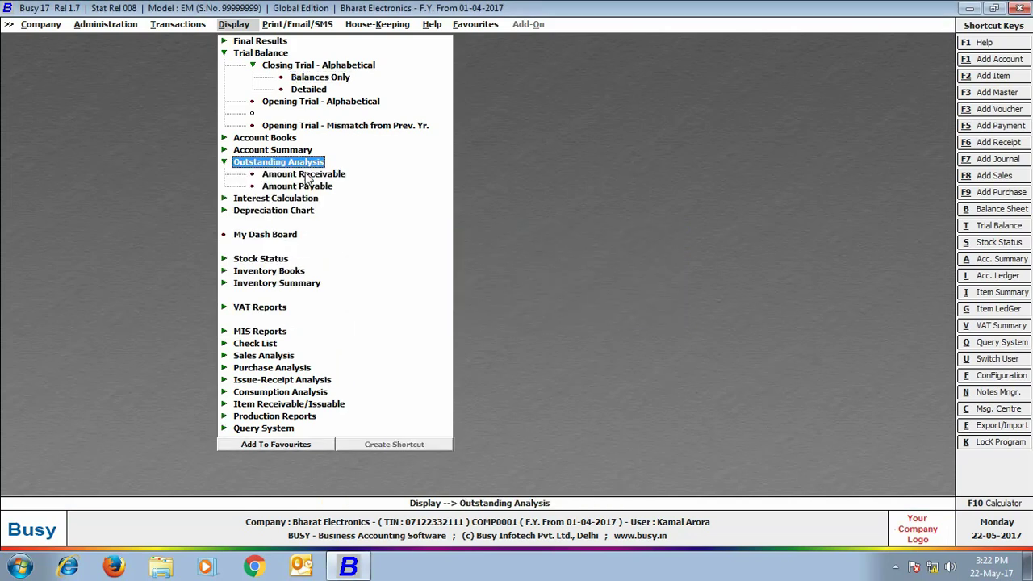
pyautogui.click(308, 176)
pyautogui.click(406, 304)
pyautogui.click(132, 169)
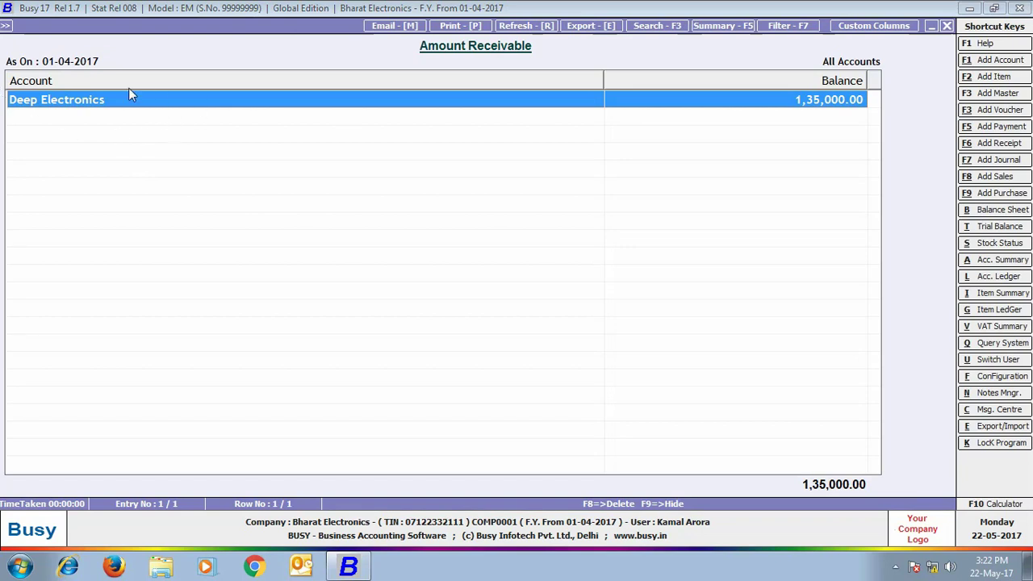
pyautogui.press('Escape')
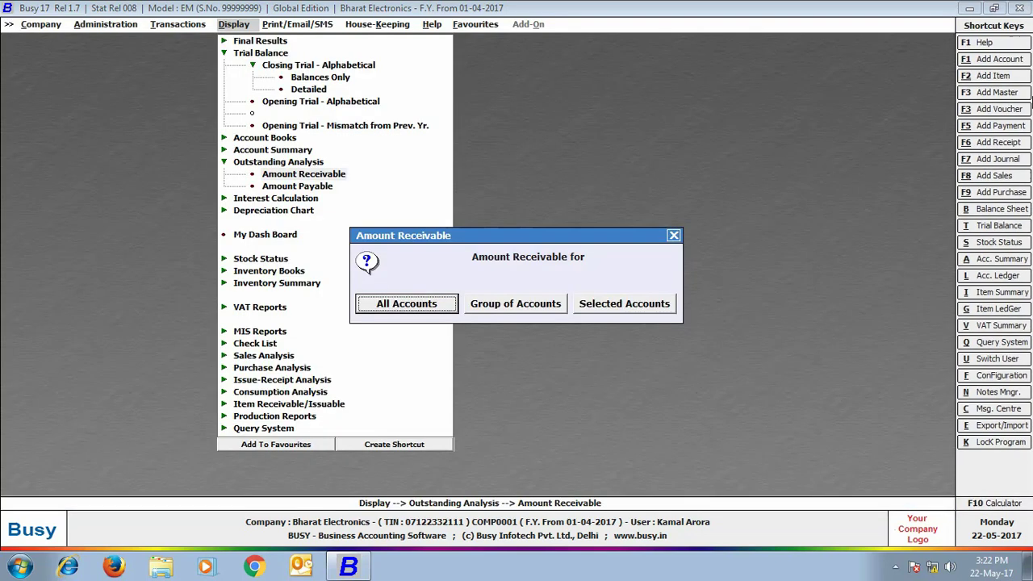
pyautogui.press('Escape')
pyautogui.press('Escape')
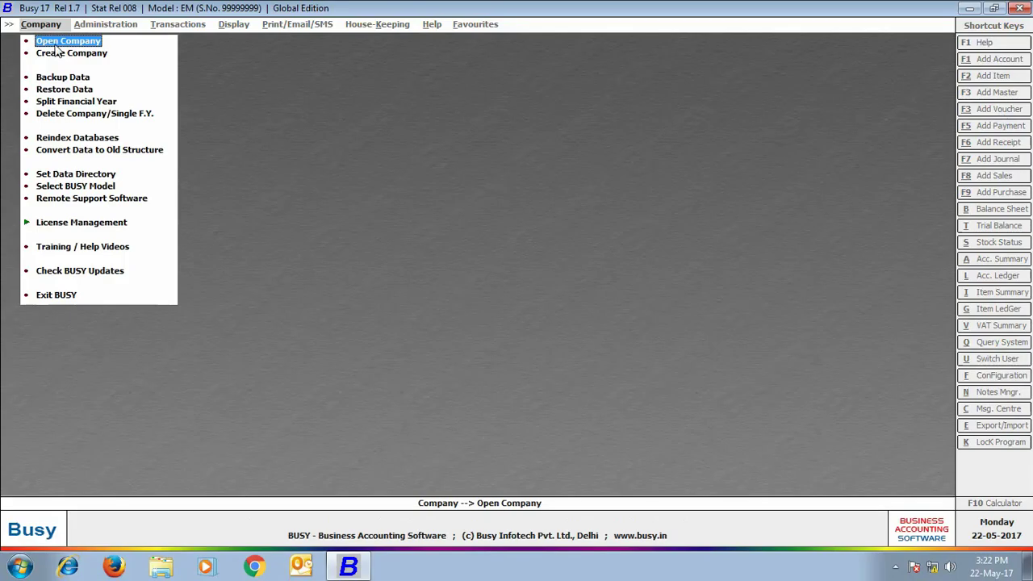
# Step: Reopen Bharat Electronics and log in as admin
pyautogui.click(60, 45)
pyautogui.click(183, 368)
pyautogui.press('Return')
pyautogui.write('admin')
pyautogui.press('Return')
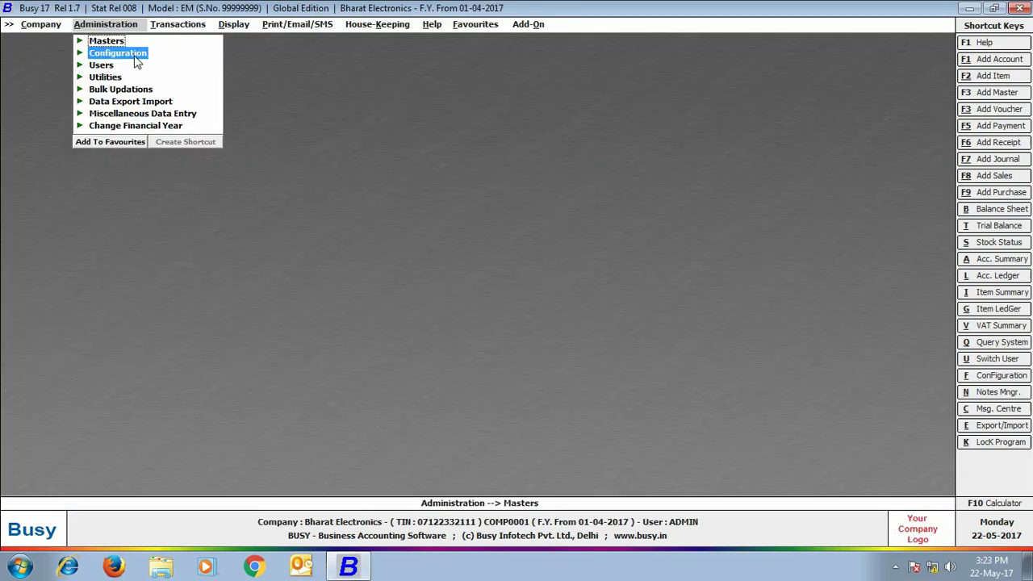
# Step: Add Material Centre, Bill Sundry and Sale Type to the Master Series Group masters and save
pyautogui.click(136, 53)
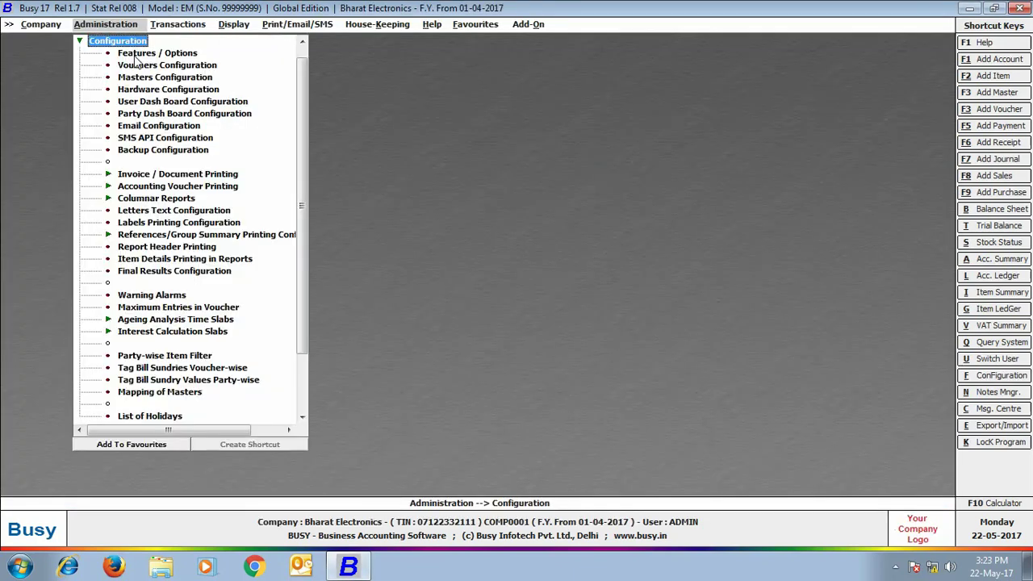
pyautogui.click(137, 54)
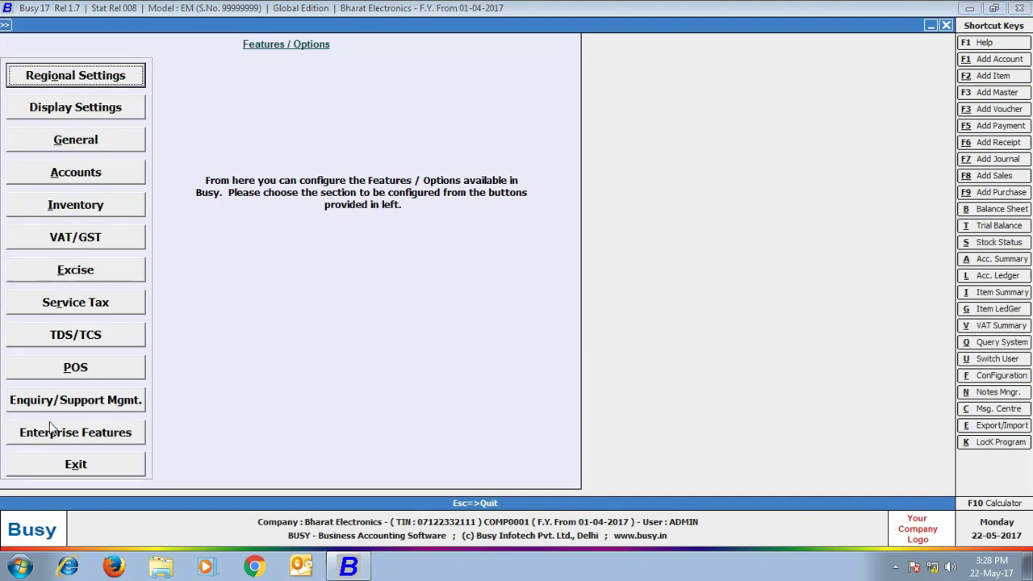
pyautogui.click(56, 432)
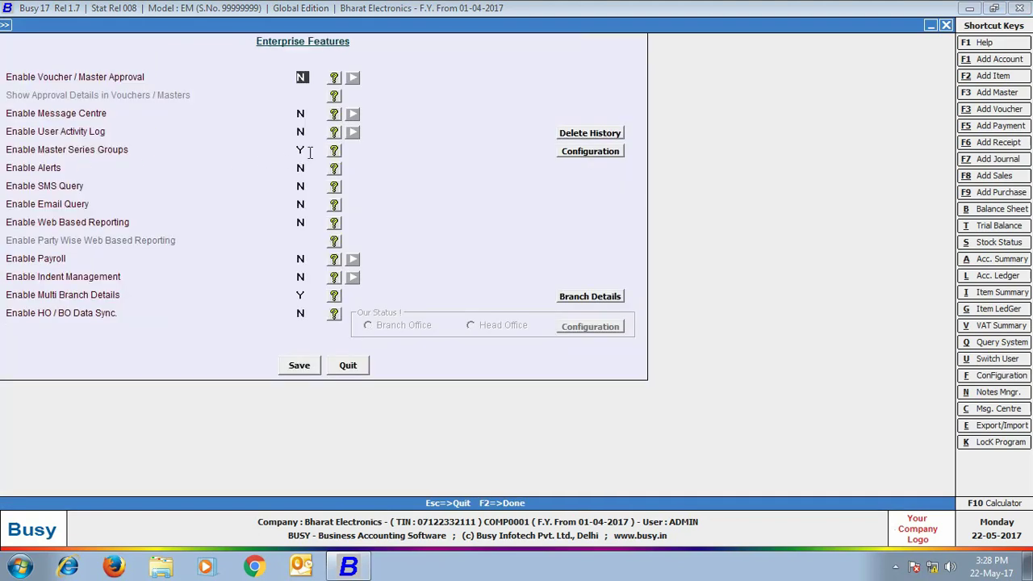
pyautogui.click(590, 151)
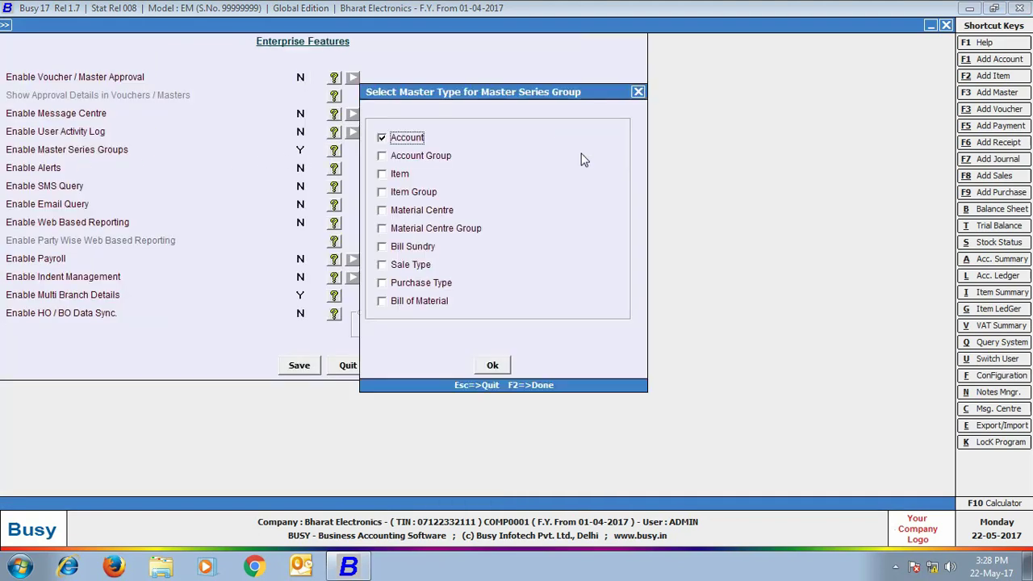
pyautogui.click(382, 211)
pyautogui.click(382, 247)
pyautogui.click(383, 265)
pyautogui.click(491, 363)
pyautogui.click(300, 366)
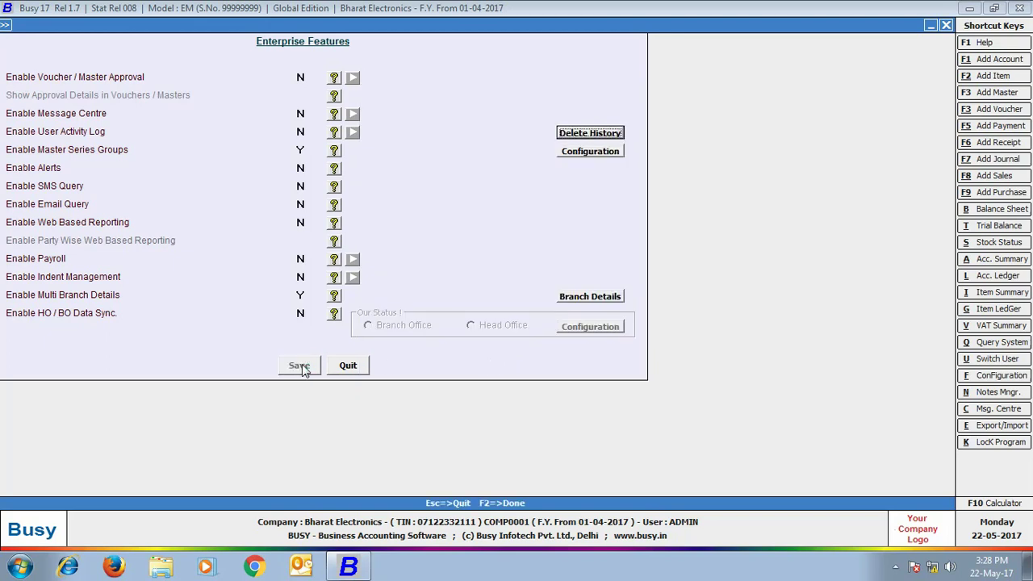
pyautogui.click(122, 470)
pyautogui.press('Escape')
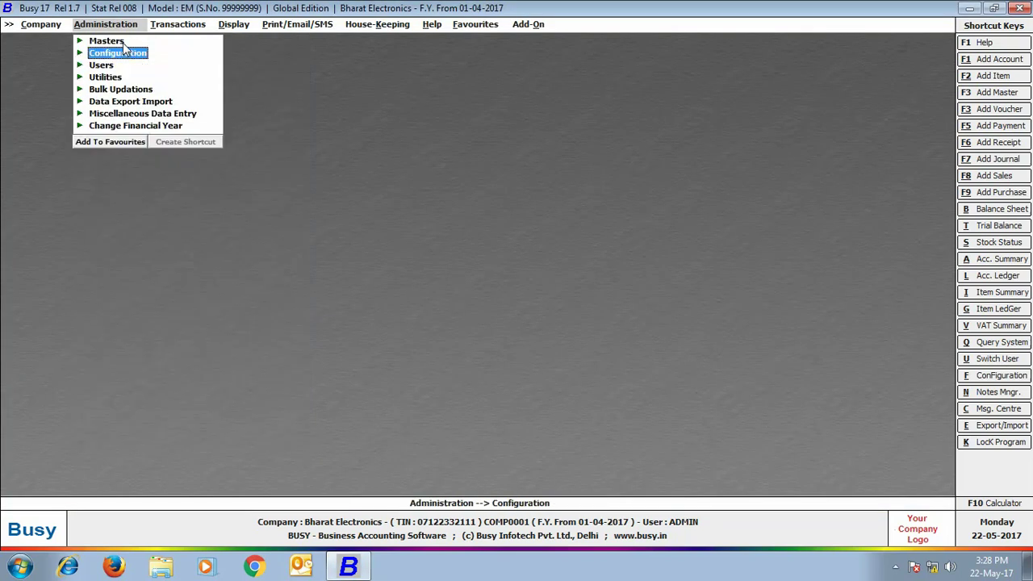
# Step: Add master series groups 'Delhi' and 'Rajasthan'
pyautogui.press('Up')
pyautogui.press('Return')
pyautogui.click(121, 90)
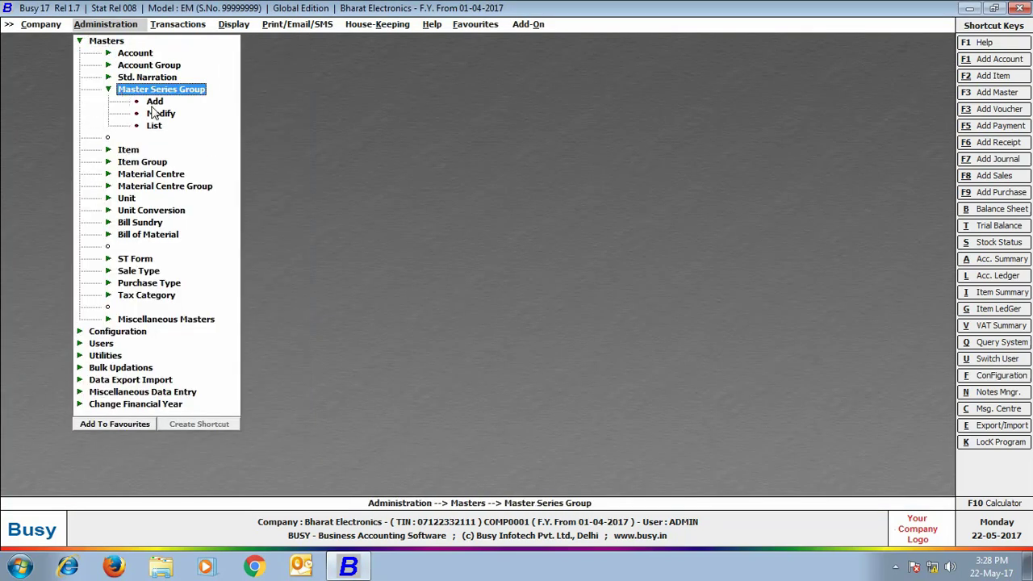
pyautogui.click(147, 100)
pyautogui.write('Delhi')
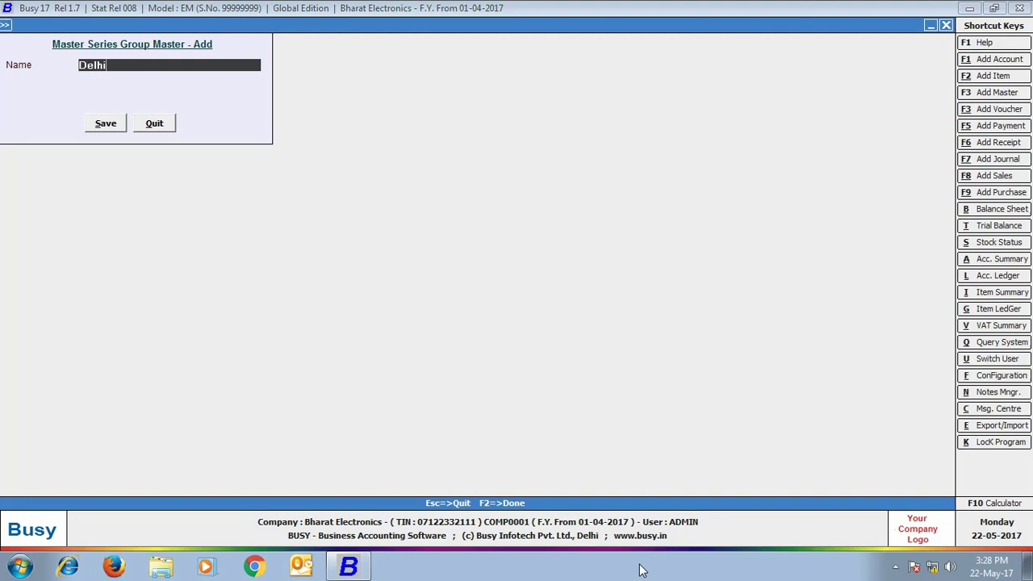
pyautogui.press('Return')
pyautogui.press('Return')
pyautogui.write('Rajasthan')
pyautogui.press('Return')
pyautogui.press('Return')
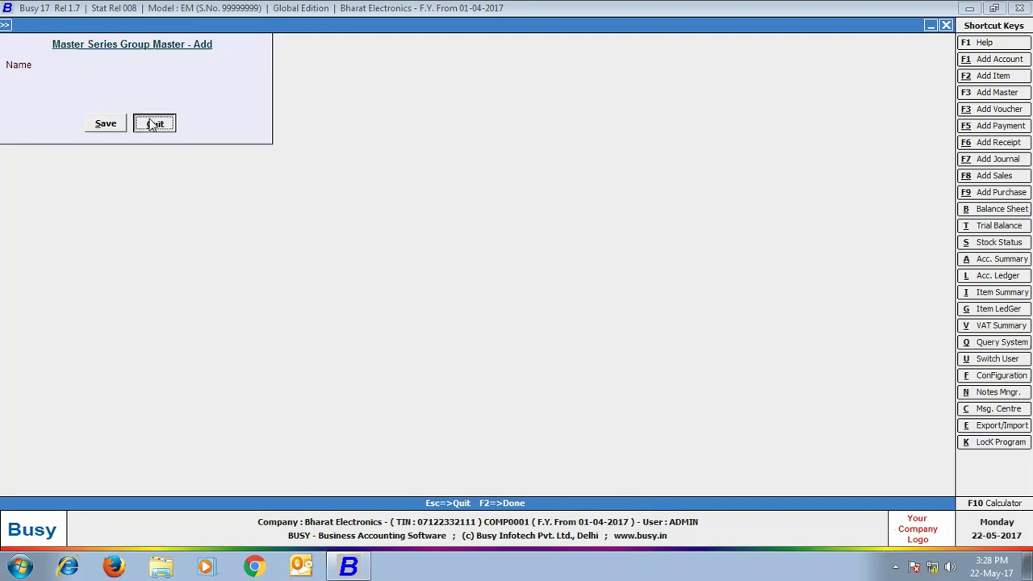
pyautogui.press('Escape')
# Step: In Enterprise Features branch details, tag the Delhi branch to the Delhi series group and save
pyautogui.click(104, 44)
pyautogui.click(103, 53)
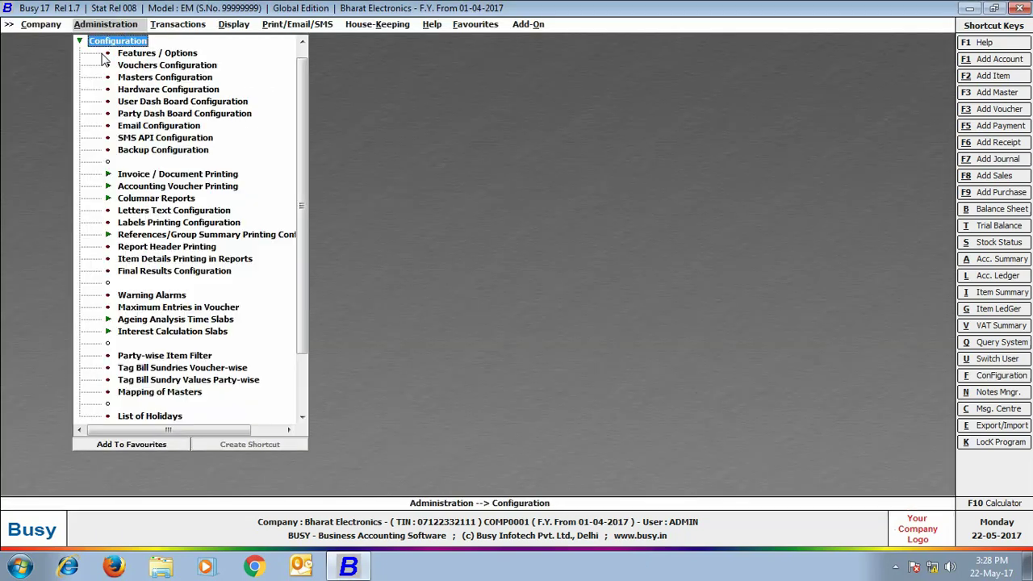
pyautogui.click(115, 53)
pyautogui.click(121, 432)
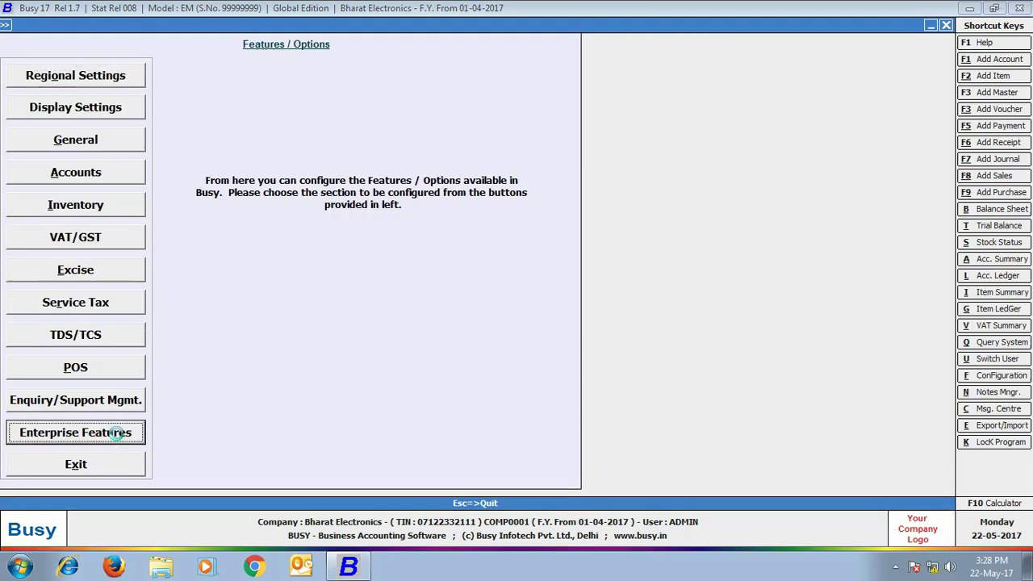
pyautogui.click(590, 301)
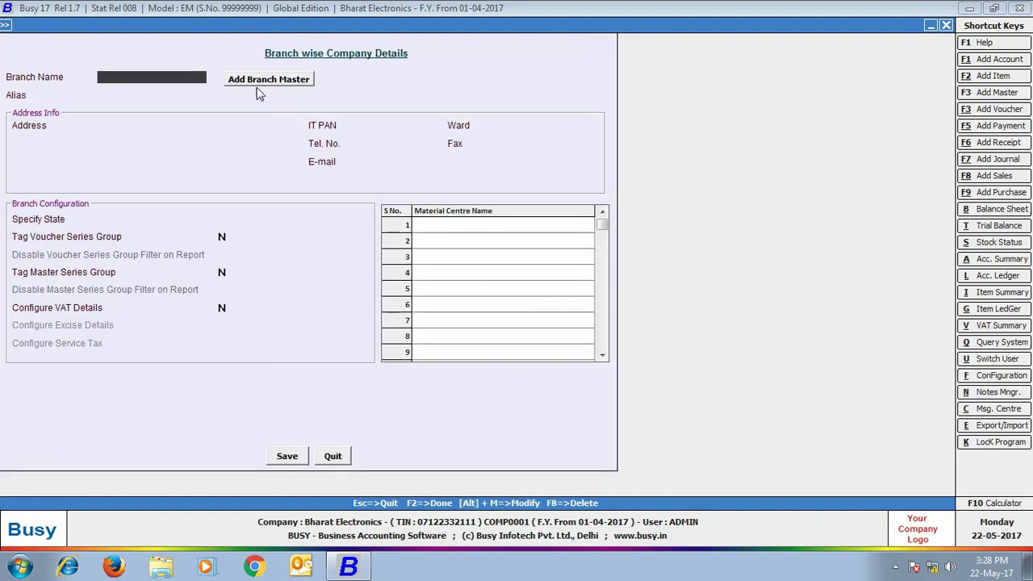
pyautogui.write('de')
pyautogui.click(187, 99)
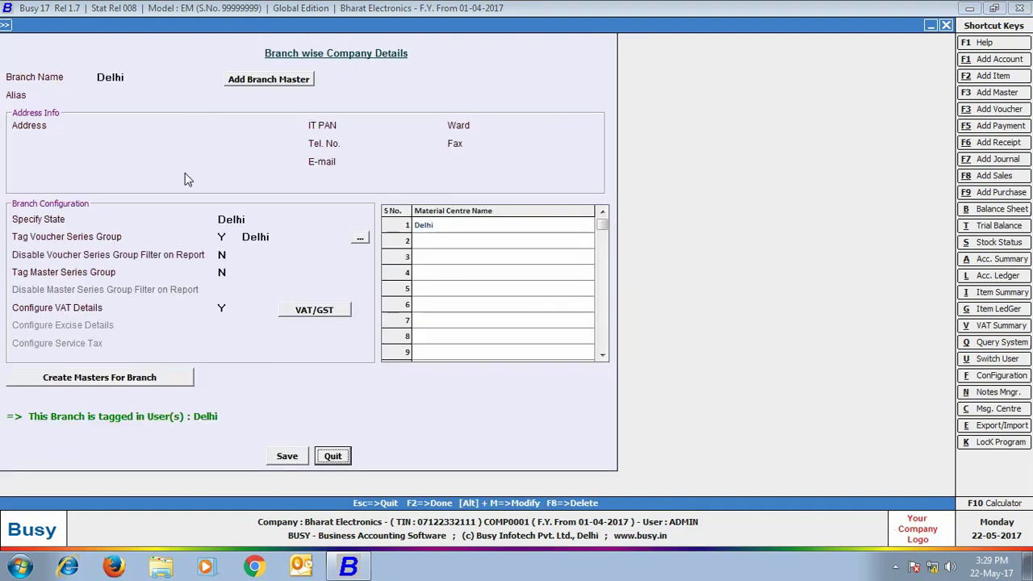
pyautogui.click(221, 273)
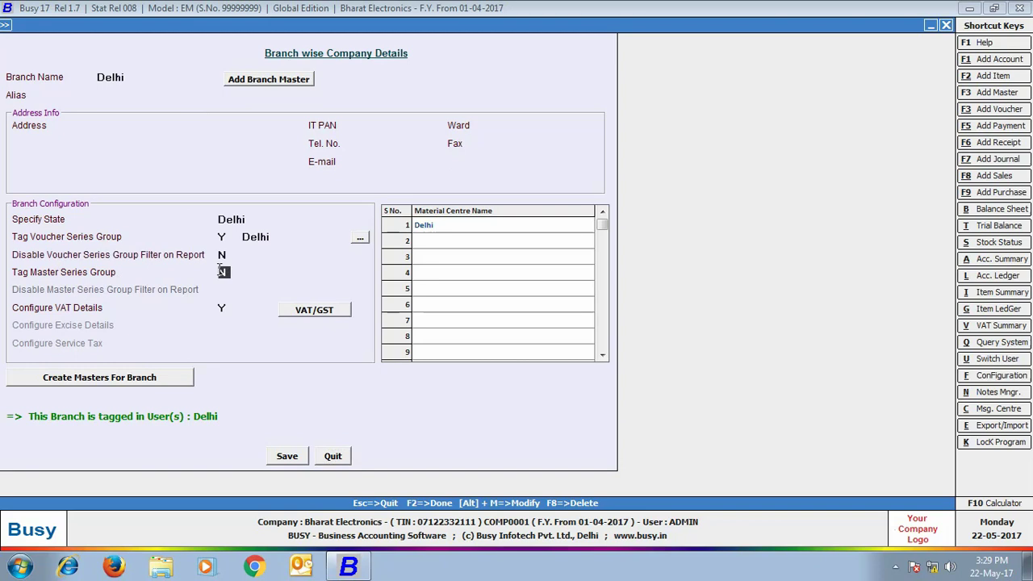
pyautogui.write('y')
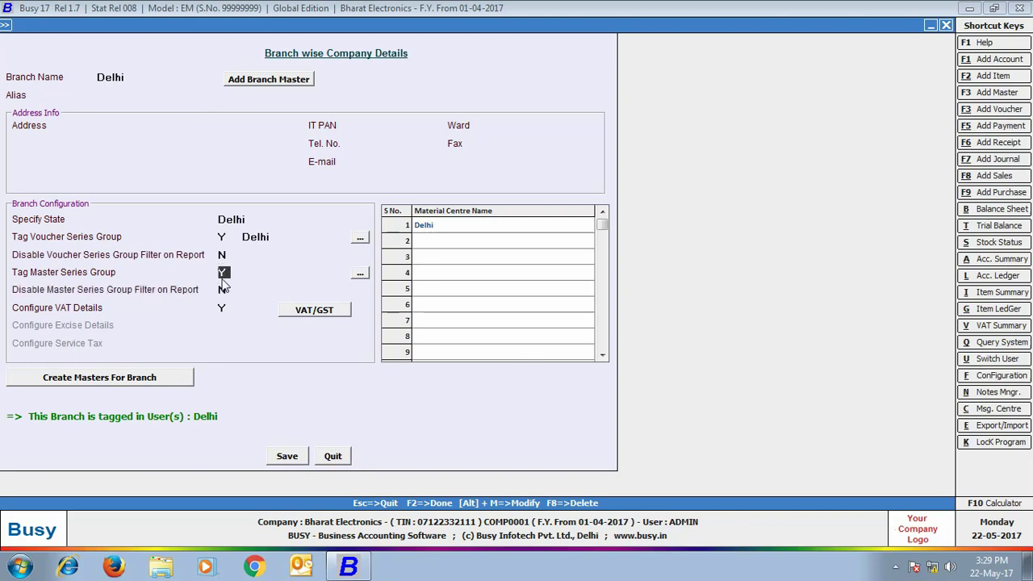
pyautogui.press('Return')
pyautogui.write('d')
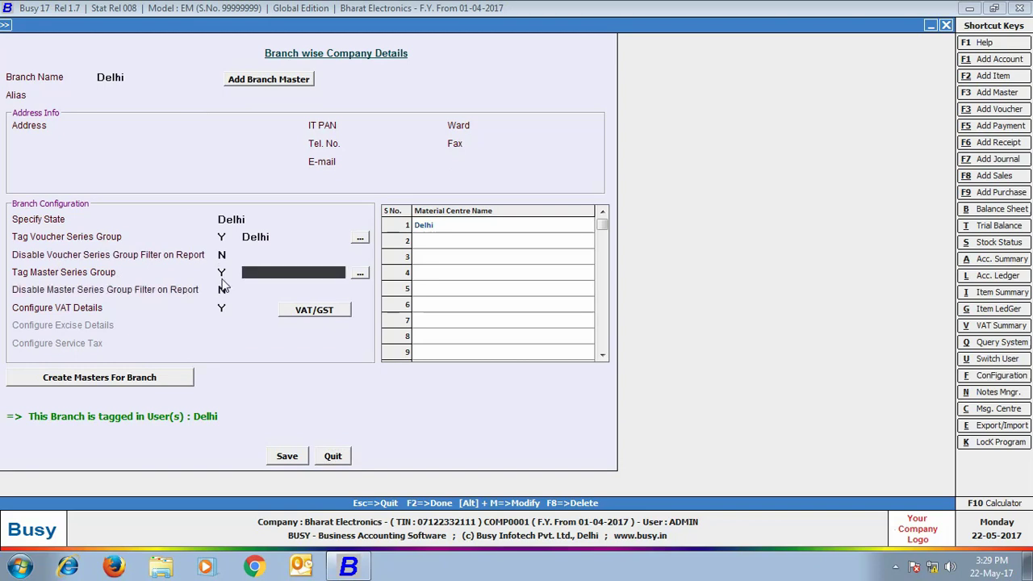
pyautogui.press('Return')
pyautogui.click(287, 456)
pyautogui.click(606, 316)
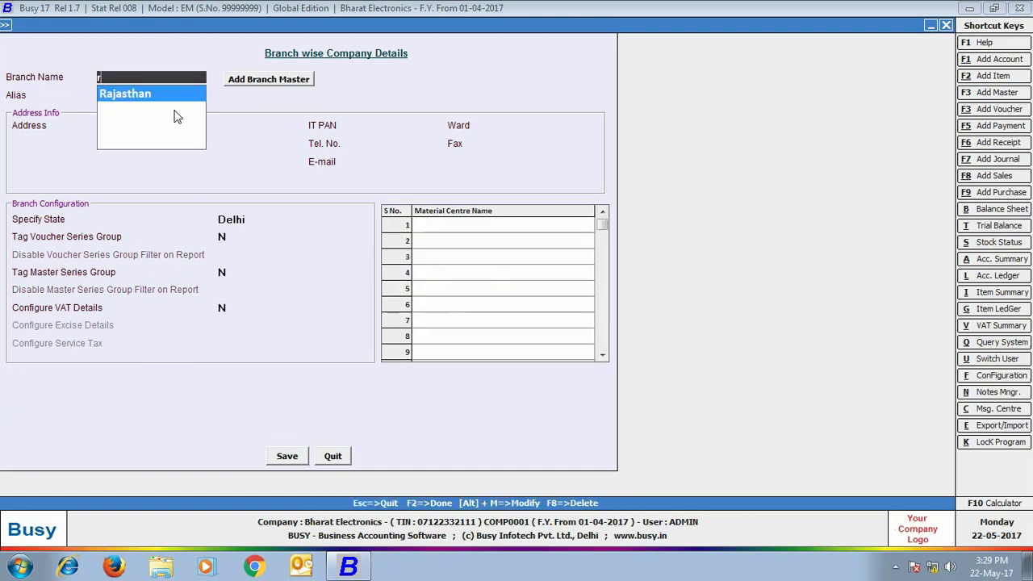
# Step: Tag the Rajasthan branch to the Rajasthan series group and save the enterprise features
pyautogui.press('Return')
pyautogui.click(223, 273)
pyautogui.write('Y')
pyautogui.press('Return')
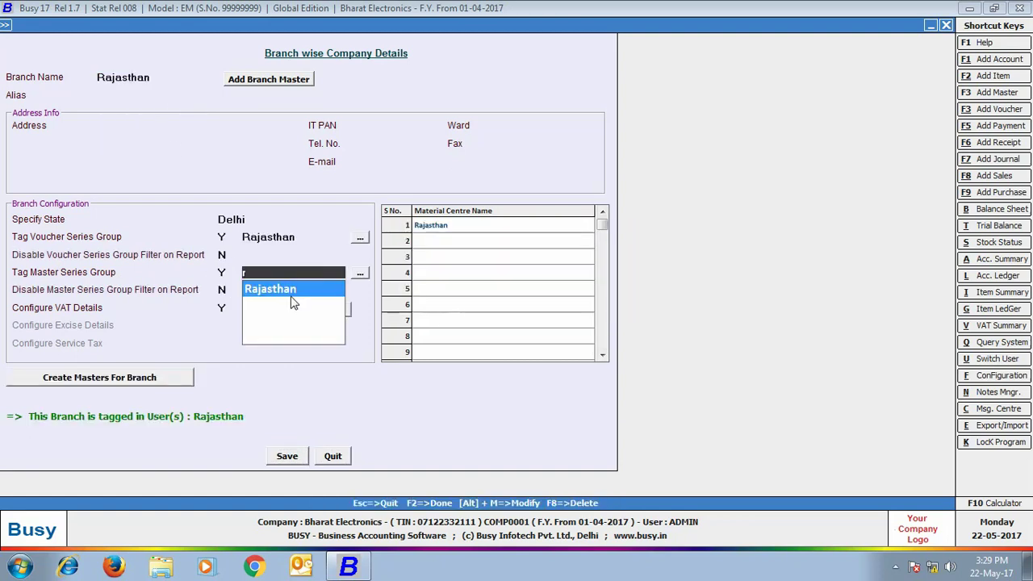
pyautogui.click(299, 293)
pyautogui.click(287, 456)
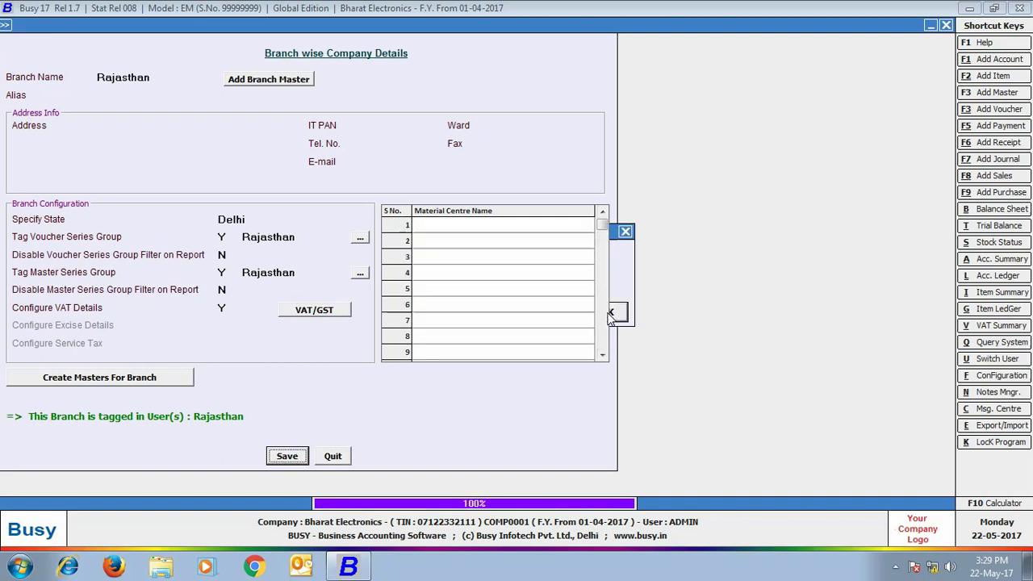
pyautogui.click(605, 312)
pyautogui.click(333, 457)
pyautogui.click(313, 367)
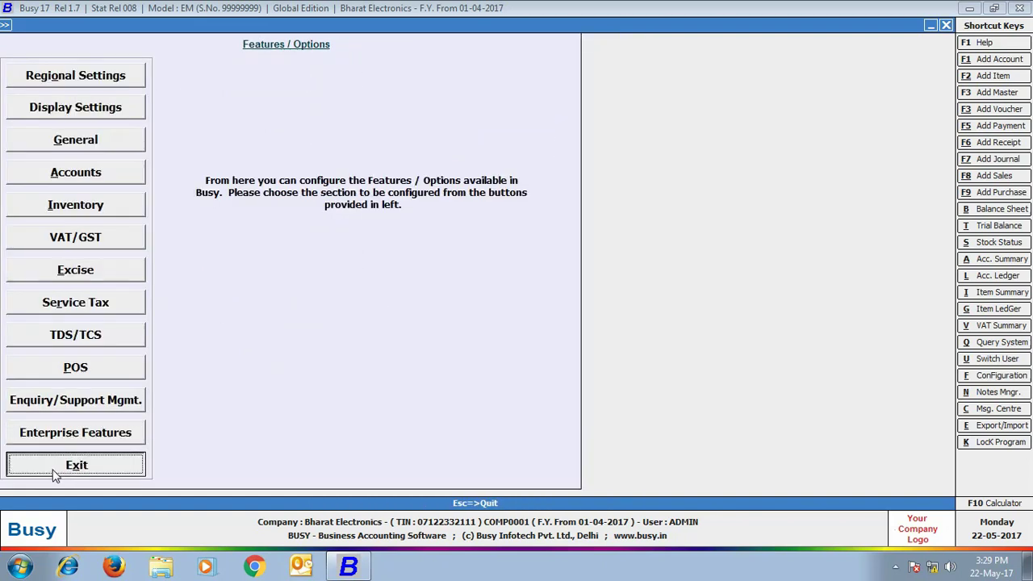
# Step: Tag sale type VAT/12.5% (R) to the Delhi master series group and save it
pyautogui.click(51, 467)
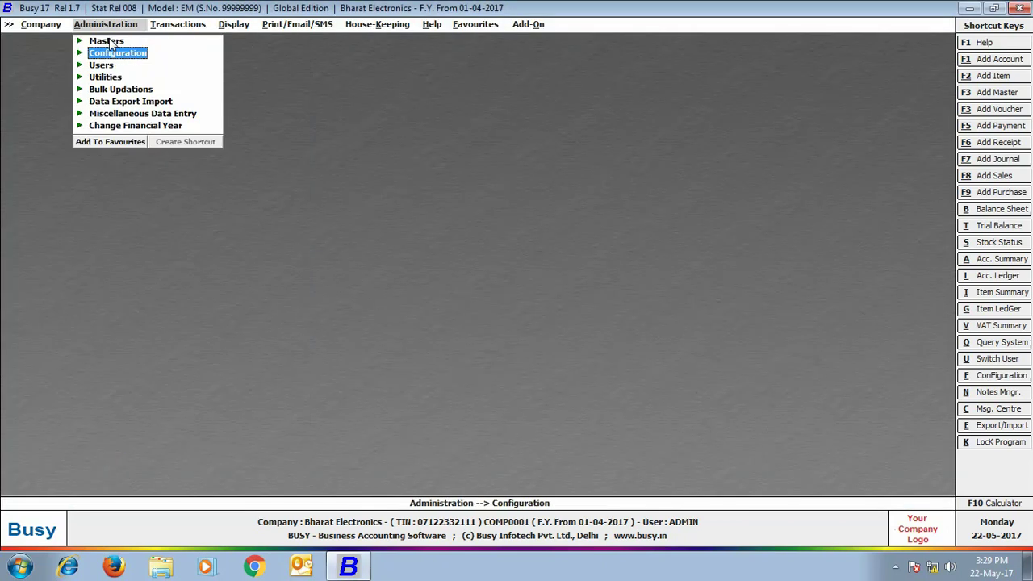
pyautogui.click(107, 42)
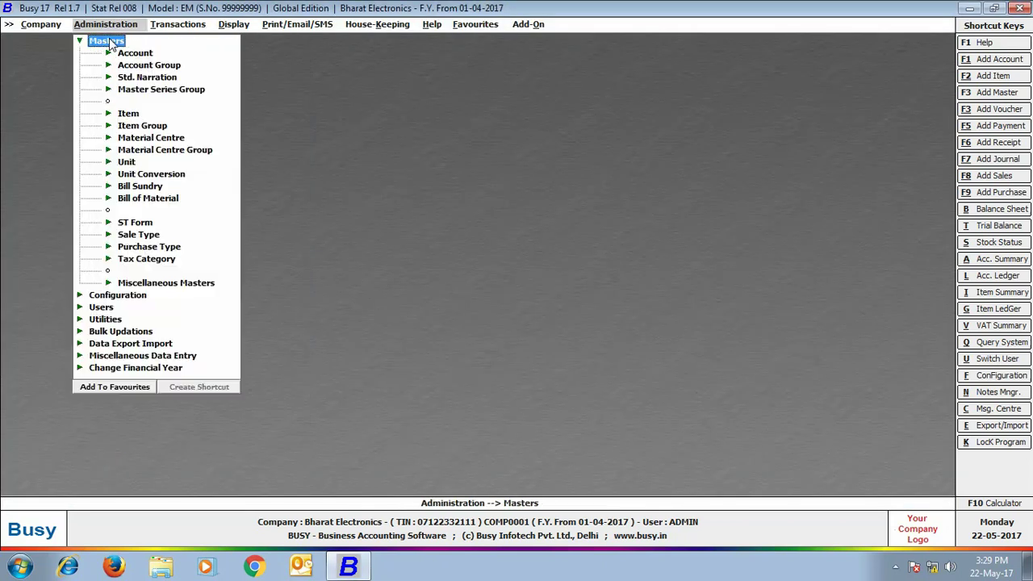
pyautogui.click(138, 234)
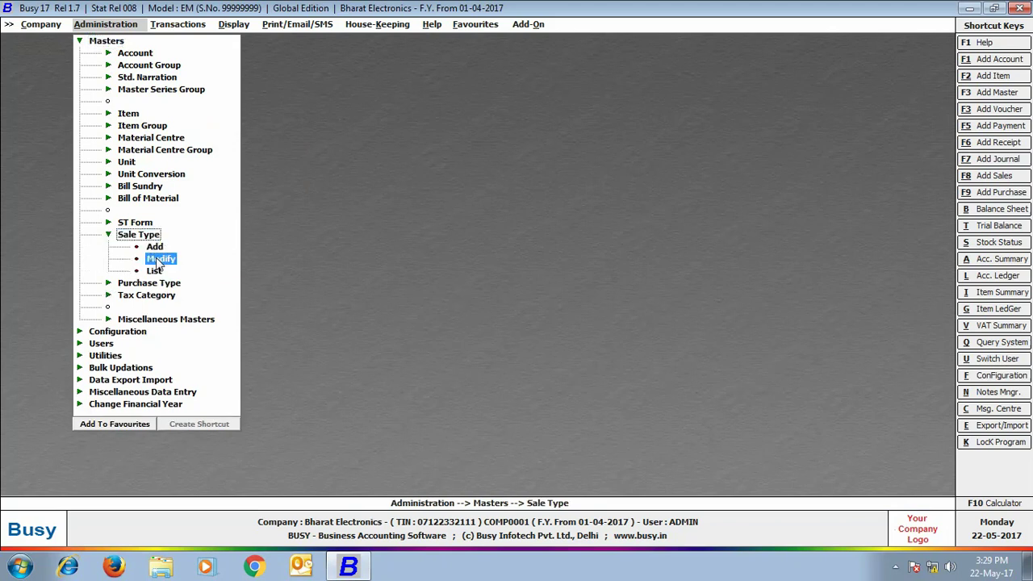
pyautogui.click(159, 257)
pyautogui.click(90, 200)
pyautogui.click(64, 251)
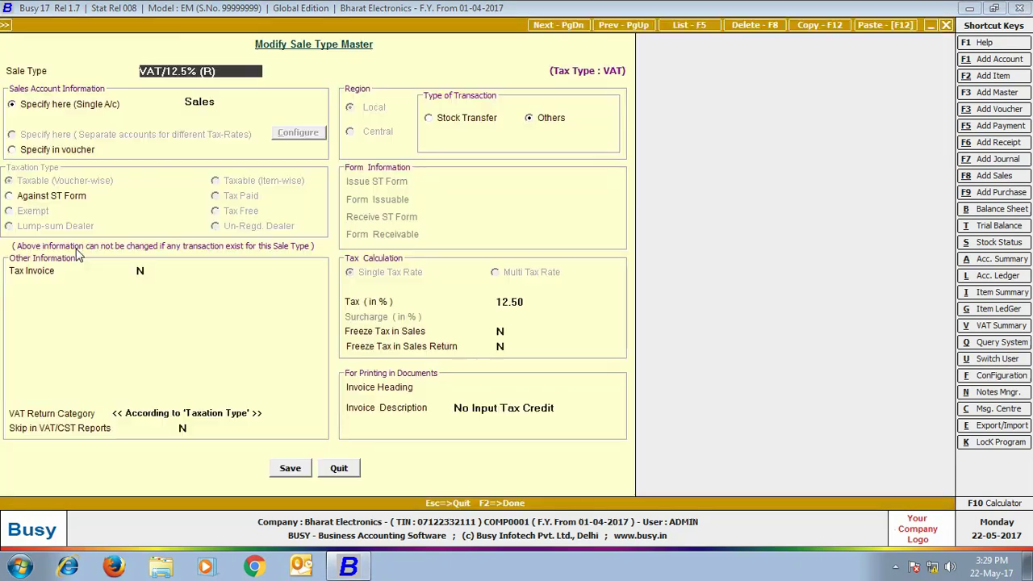
pyautogui.click(289, 468)
pyautogui.write('d')
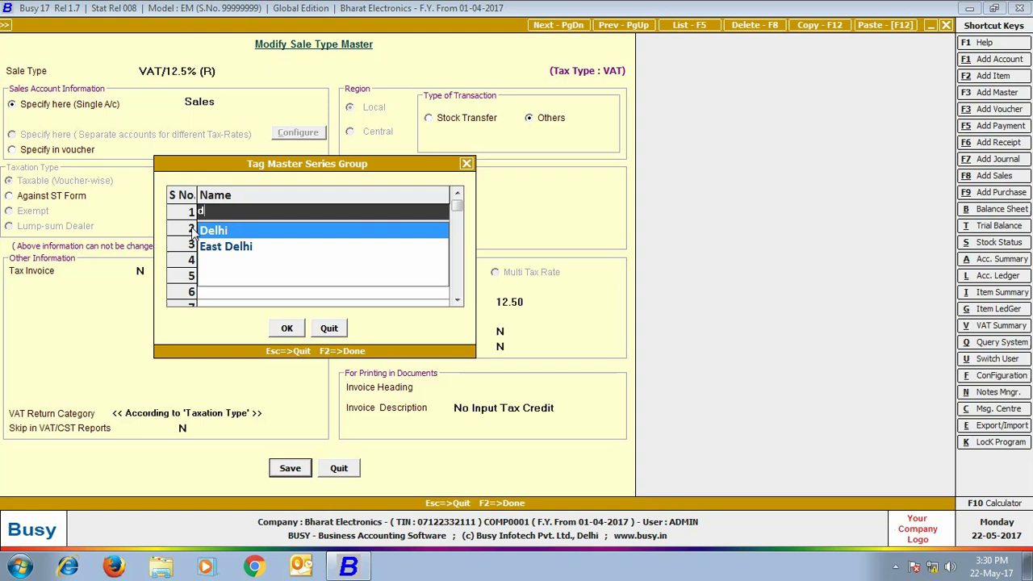
pyautogui.click(205, 231)
pyautogui.click(286, 327)
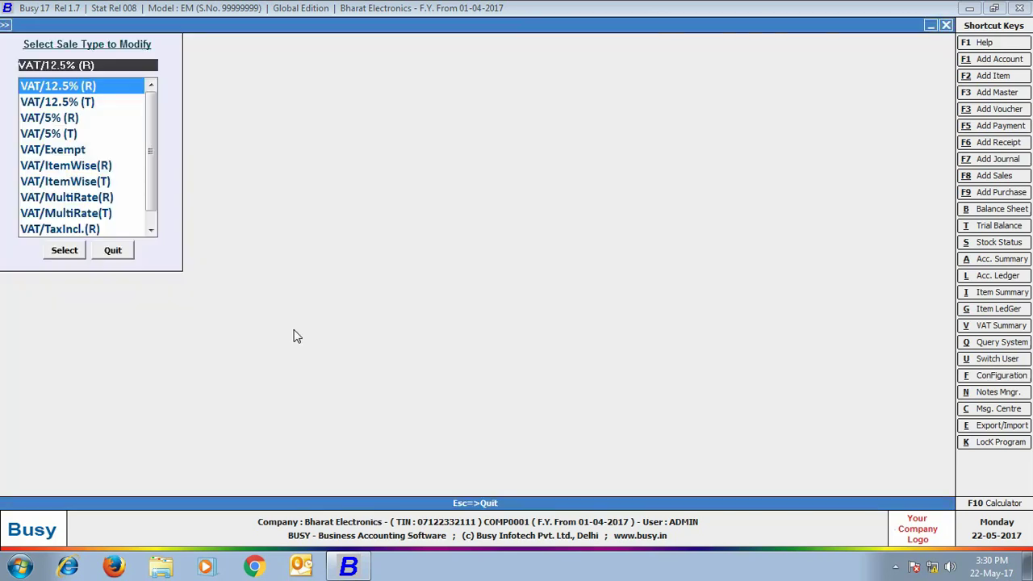
# Step: Tag sale type VAT/14.5% (R) to the Rajasthan group, save, and quit the list
pyautogui.scroll(3, 144, 83)
pyautogui.click(133, 85)
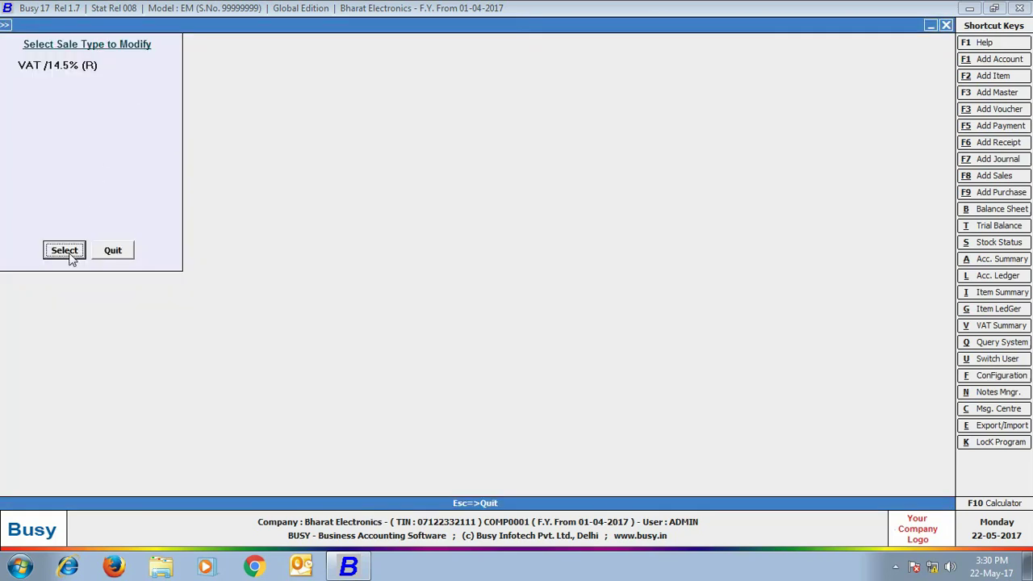
pyautogui.click(76, 253)
pyautogui.click(289, 468)
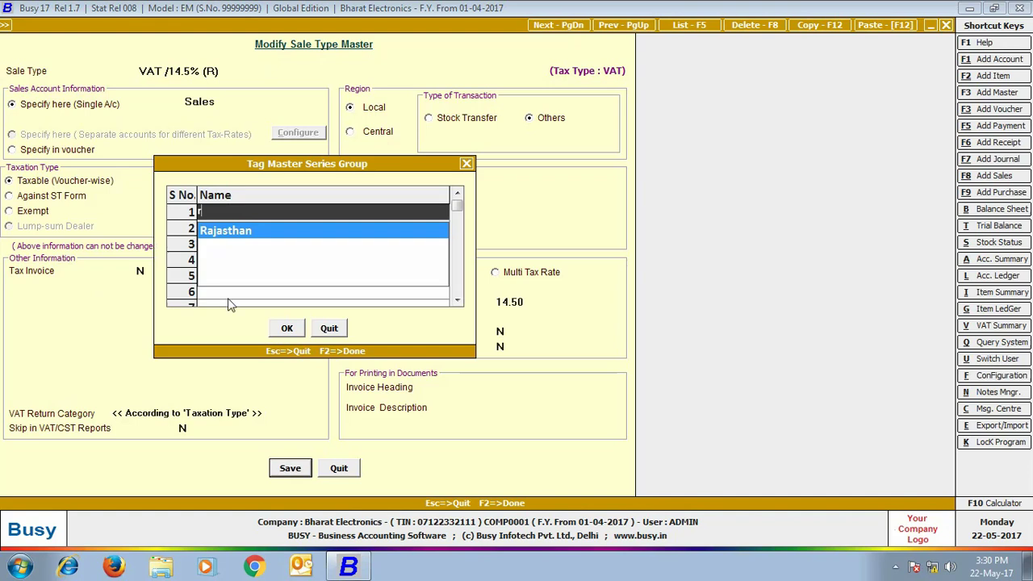
pyautogui.click(203, 230)
pyautogui.click(291, 329)
pyautogui.click(110, 252)
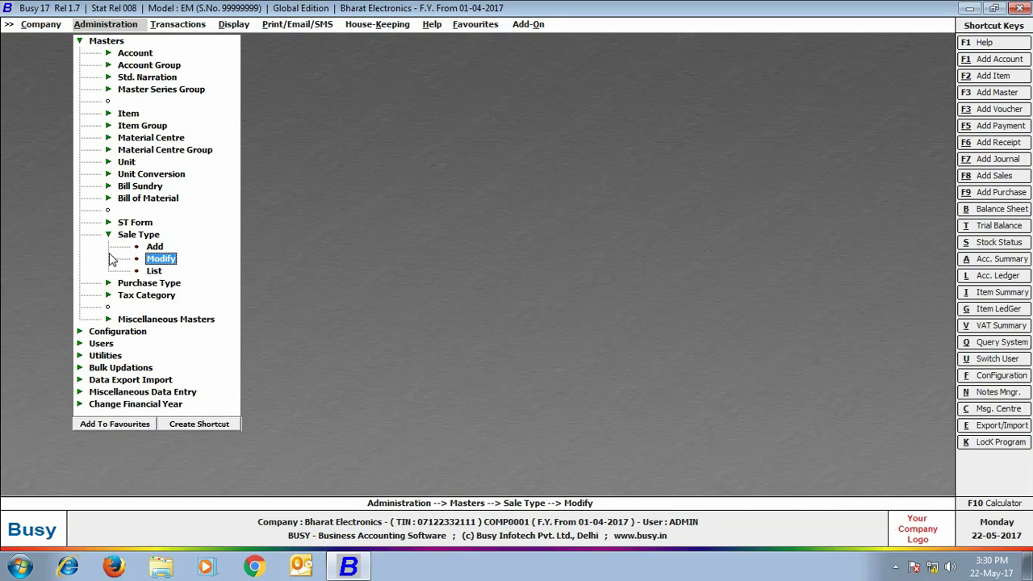
# Step: Tag the VAT bill sundry to the Delhi master series group and save it
pyautogui.click(139, 186)
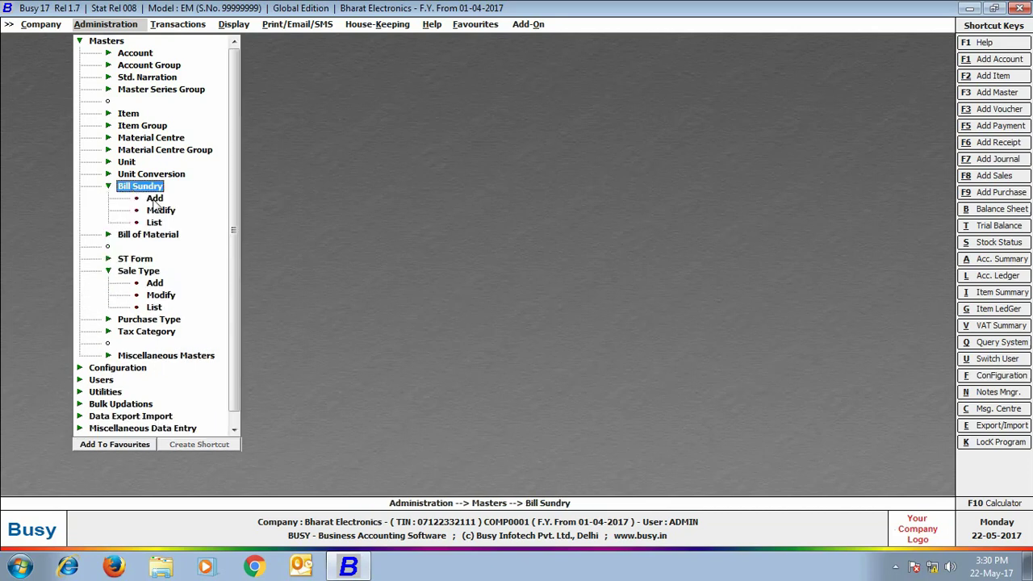
pyautogui.click(168, 211)
pyautogui.write('V')
pyautogui.press('Return')
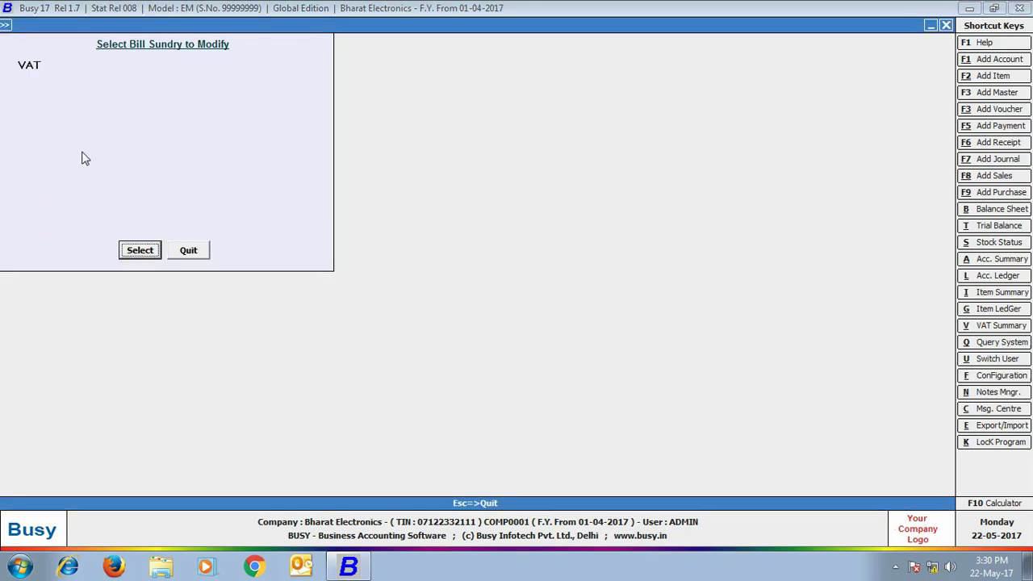
pyautogui.click(139, 250)
pyautogui.click(617, 480)
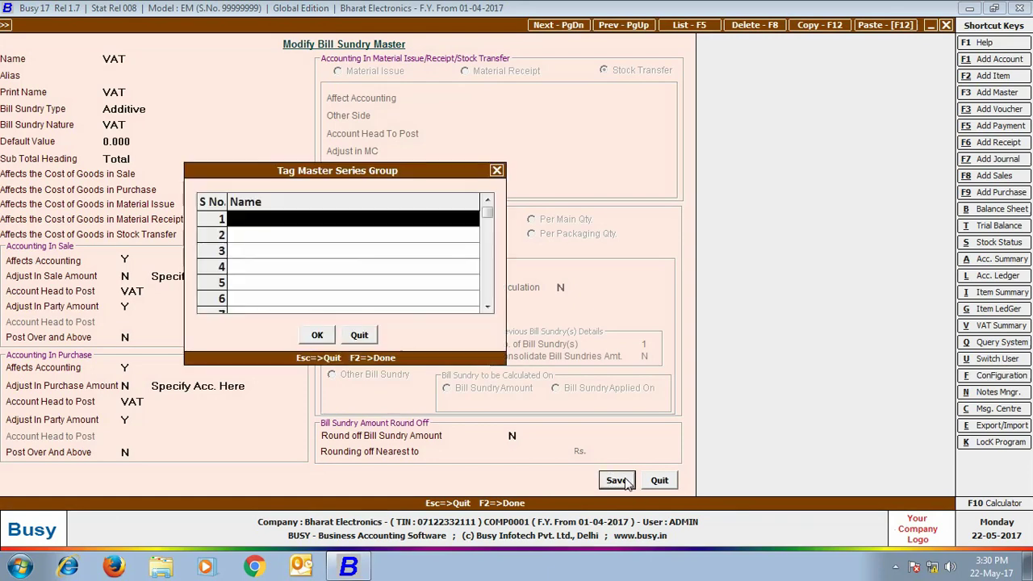
pyautogui.write('de')
pyautogui.click(269, 240)
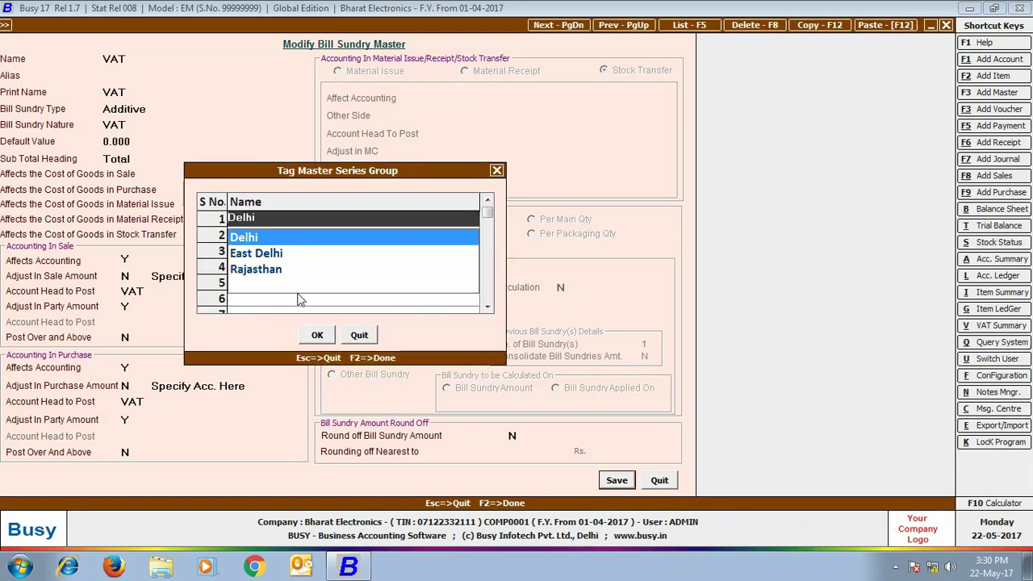
pyautogui.click(320, 338)
pyautogui.click(320, 338)
# Step: Tag the VAT/14.5% bill sundry to Rajasthan, save, and close the bill sundry list
pyautogui.click(55, 119)
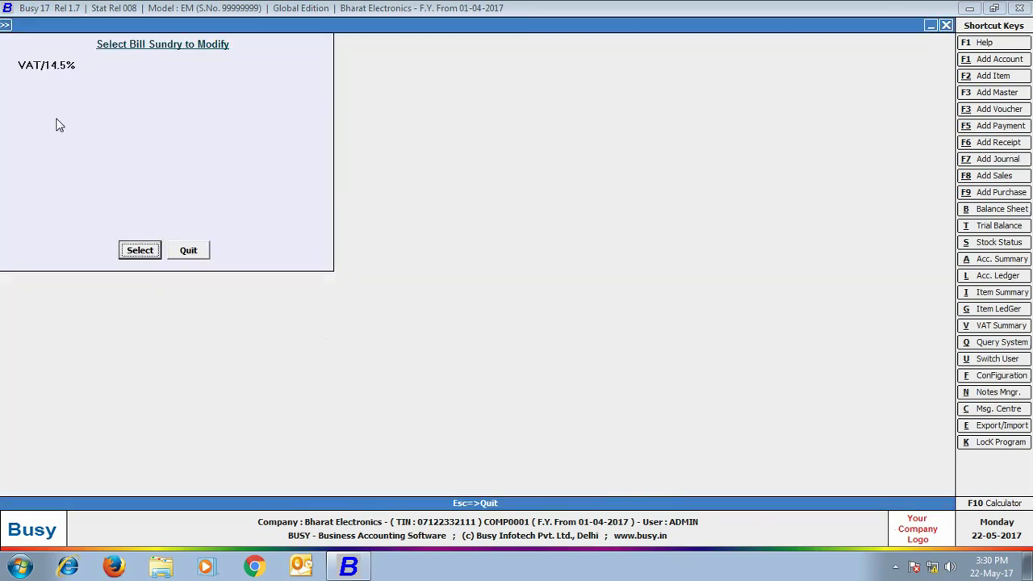
pyautogui.click(140, 250)
pyautogui.click(612, 481)
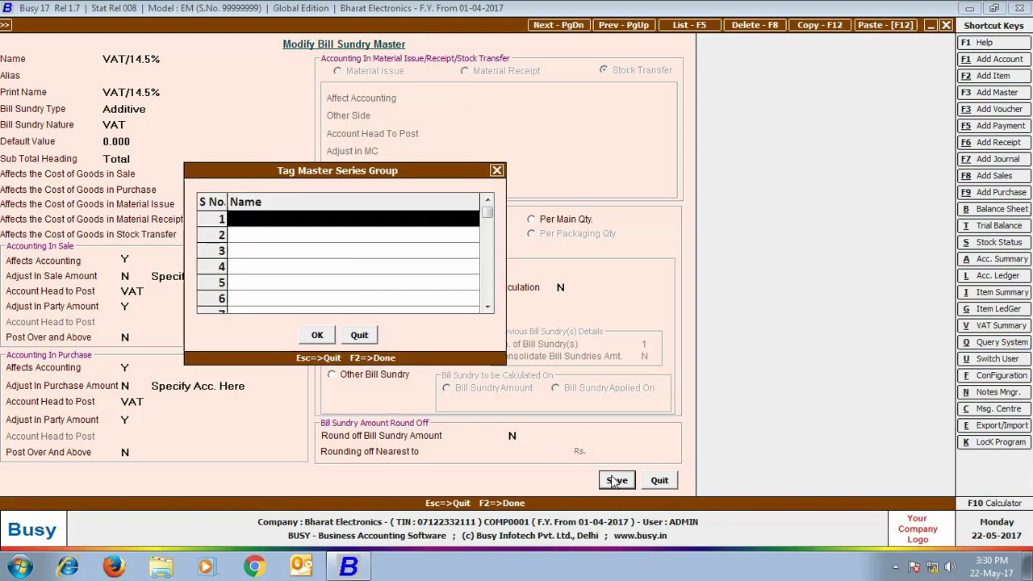
pyautogui.write('r')
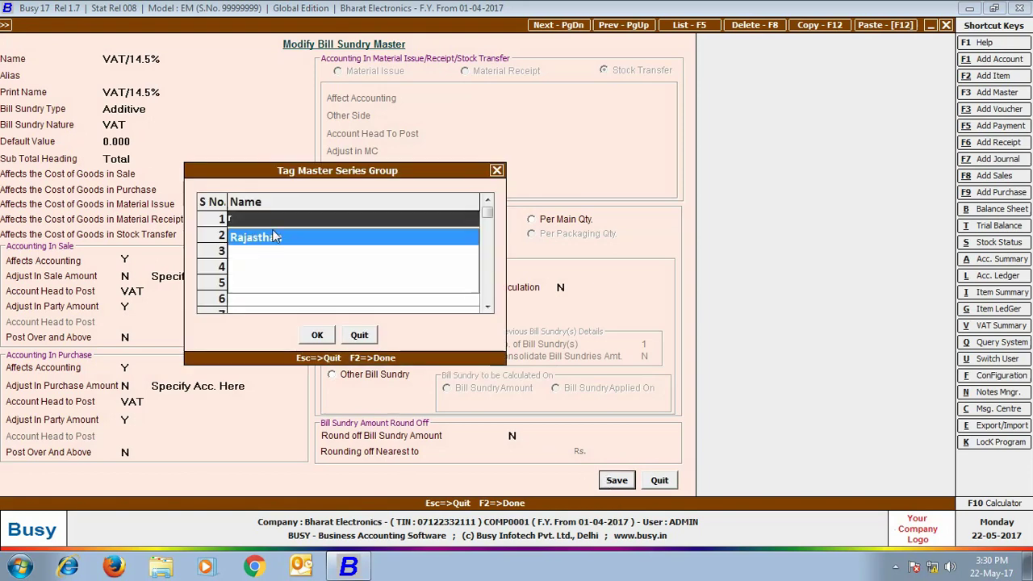
pyautogui.click(272, 236)
pyautogui.click(318, 335)
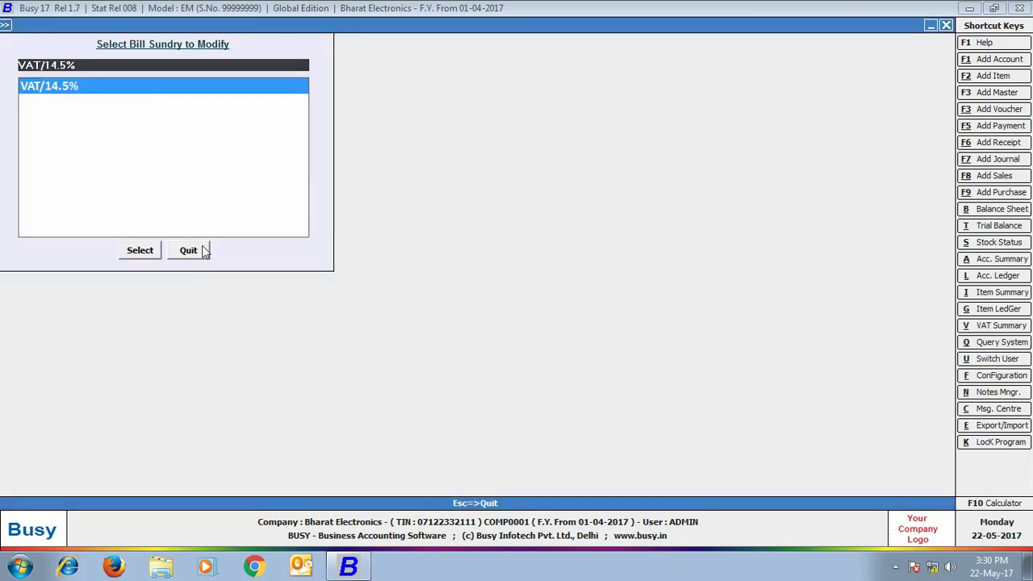
pyautogui.click(205, 247)
pyautogui.click(135, 54)
# Step: Tag the Om Traders account to the Delhi series group and save it
pyautogui.click(150, 77)
pyautogui.write('om')
pyautogui.press('Return')
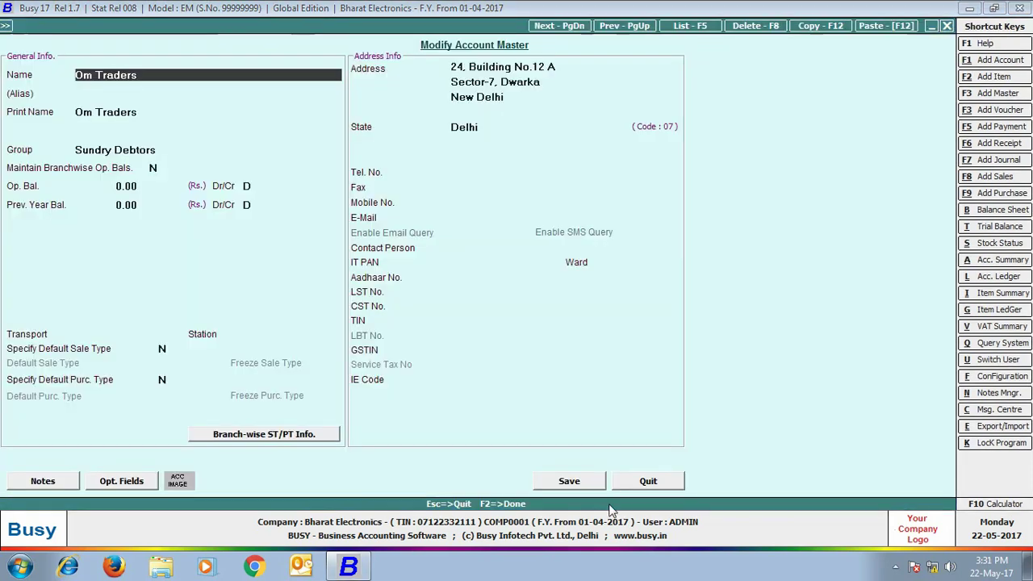
pyautogui.click(565, 485)
pyautogui.press('Return')
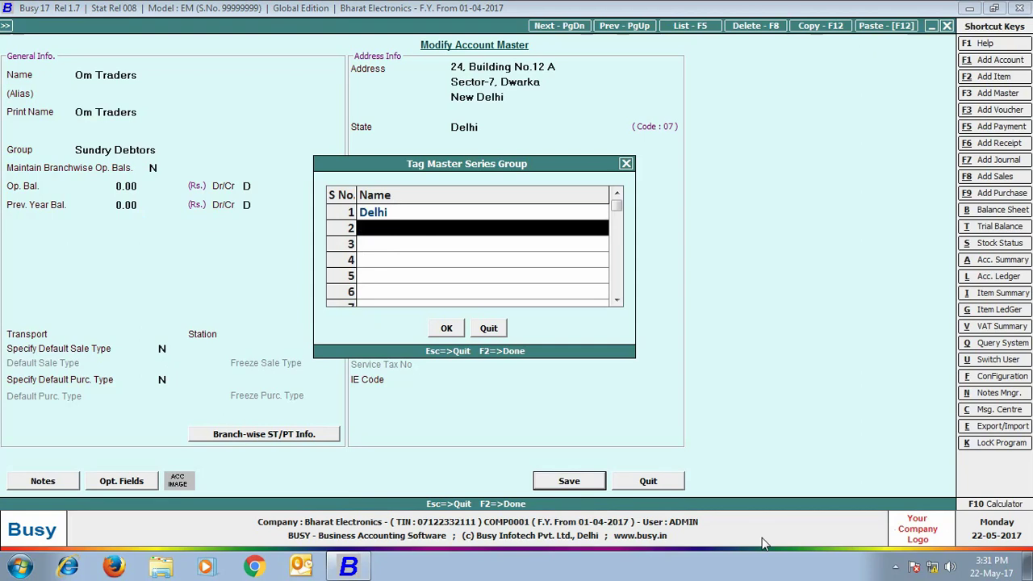
pyautogui.click(445, 329)
# Step: Tag Hari Om Electronics to the Rajasthan series group, save, and close the account list
pyautogui.write('h')
pyautogui.press('Return')
pyautogui.click(134, 255)
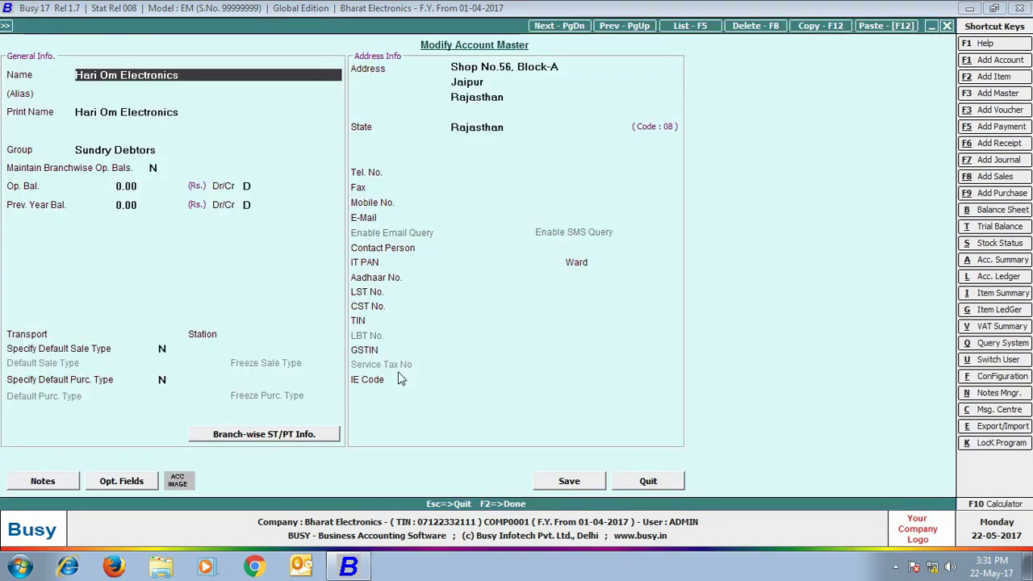
pyautogui.click(568, 478)
pyautogui.write('r')
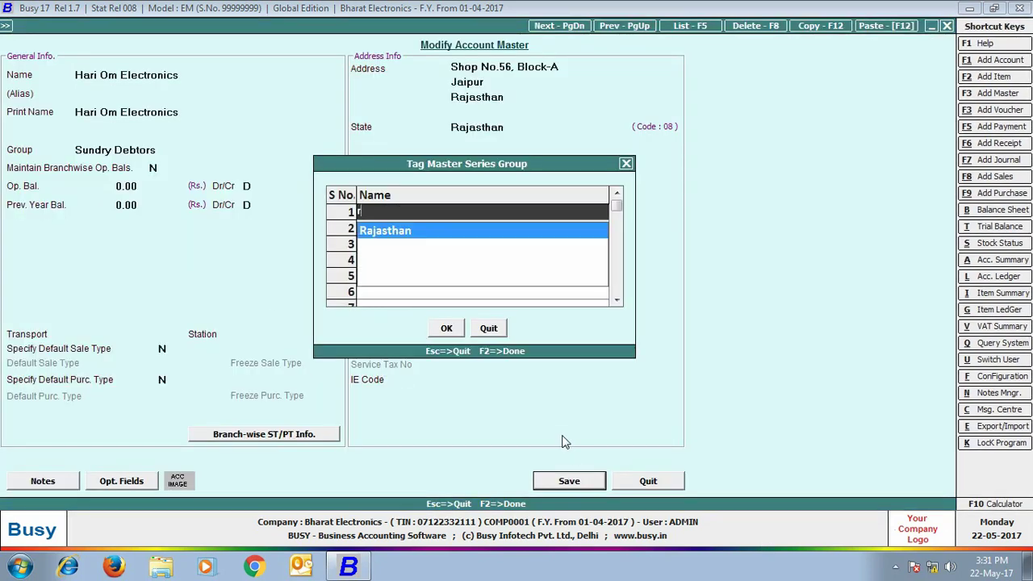
pyautogui.press('Return')
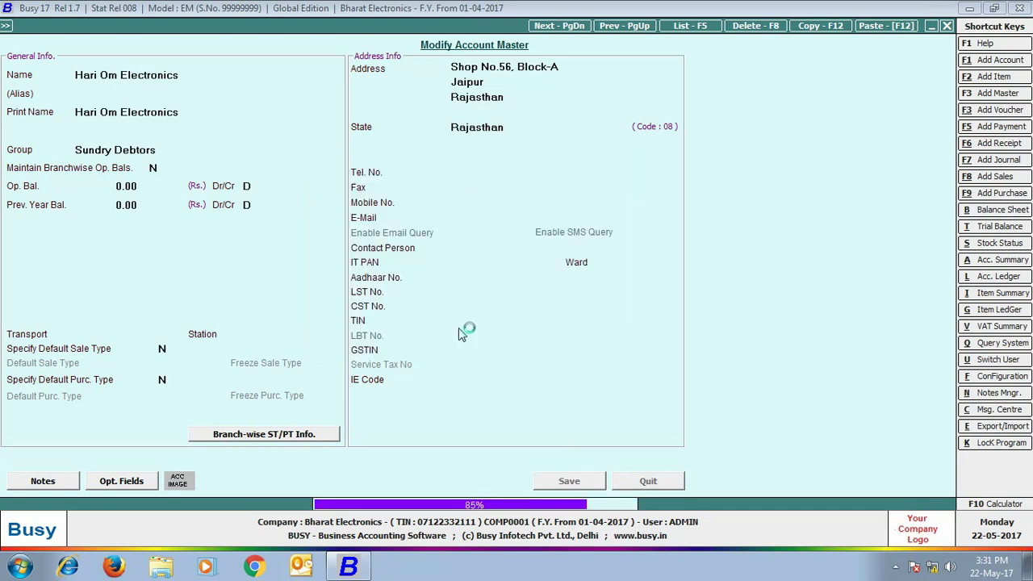
pyautogui.click(444, 327)
pyautogui.click(188, 250)
# Step: Add account 'Telephone Expenses-Delhi' under Expenses (Indirect/Admn.), tagged to Delhi
pyautogui.press('Up')
pyautogui.press('Return')
pyautogui.write('Telephone Expenses-Delhi')
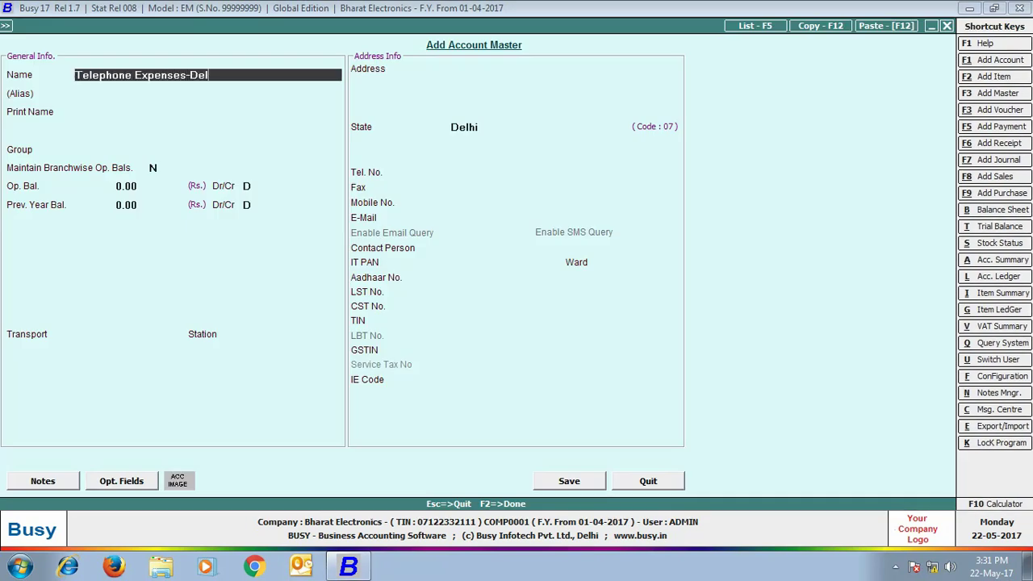
pyautogui.press('Return')
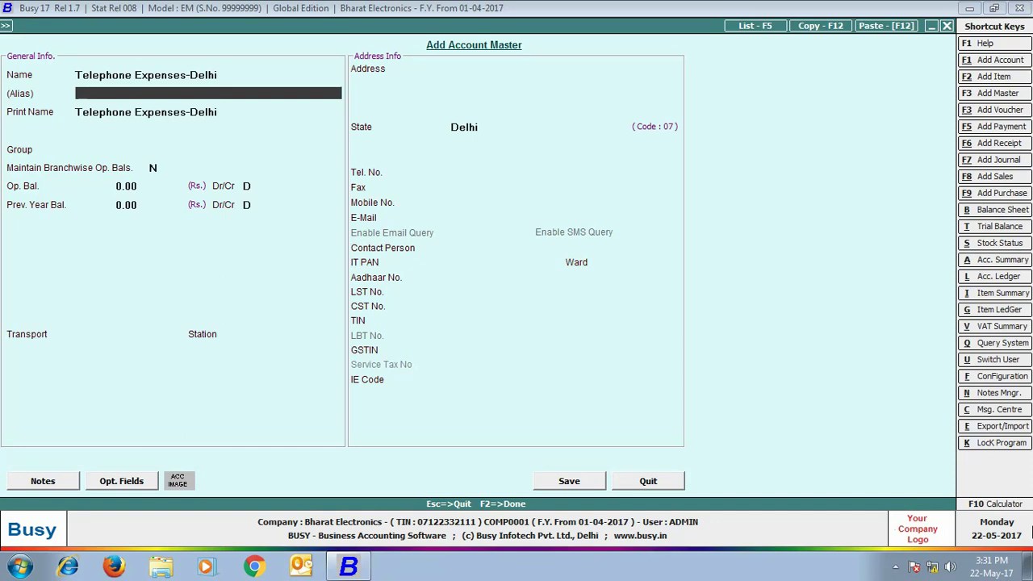
pyautogui.press('Return')
pyautogui.press('Return')
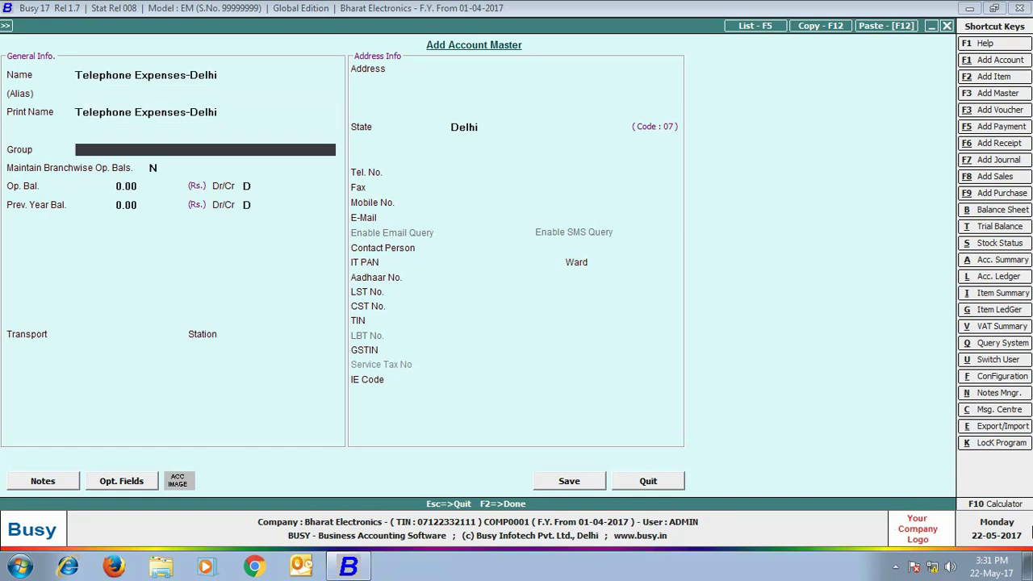
pyautogui.write('ex')
pyautogui.press('Return')
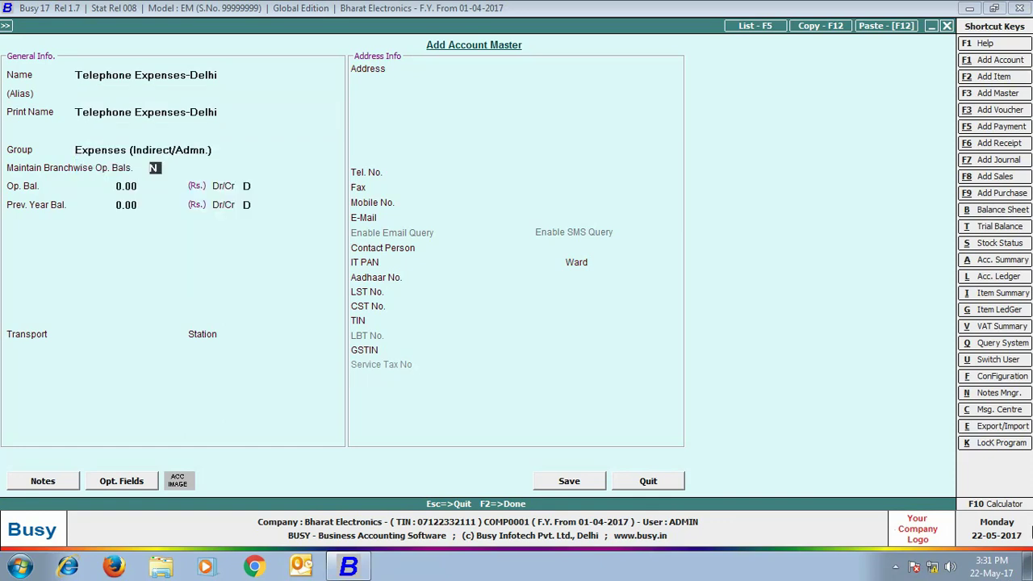
pyautogui.click(582, 481)
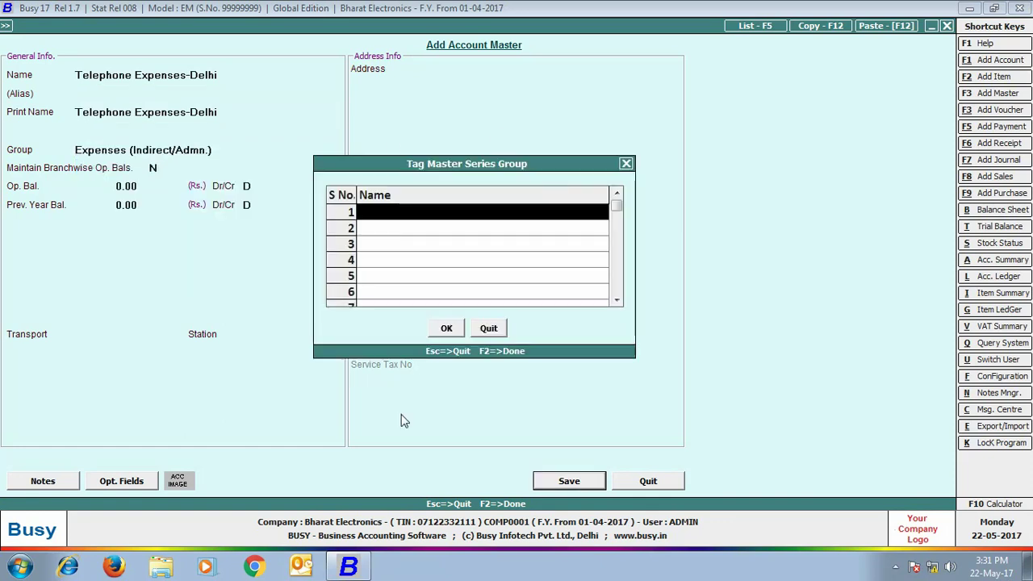
pyautogui.write('d')
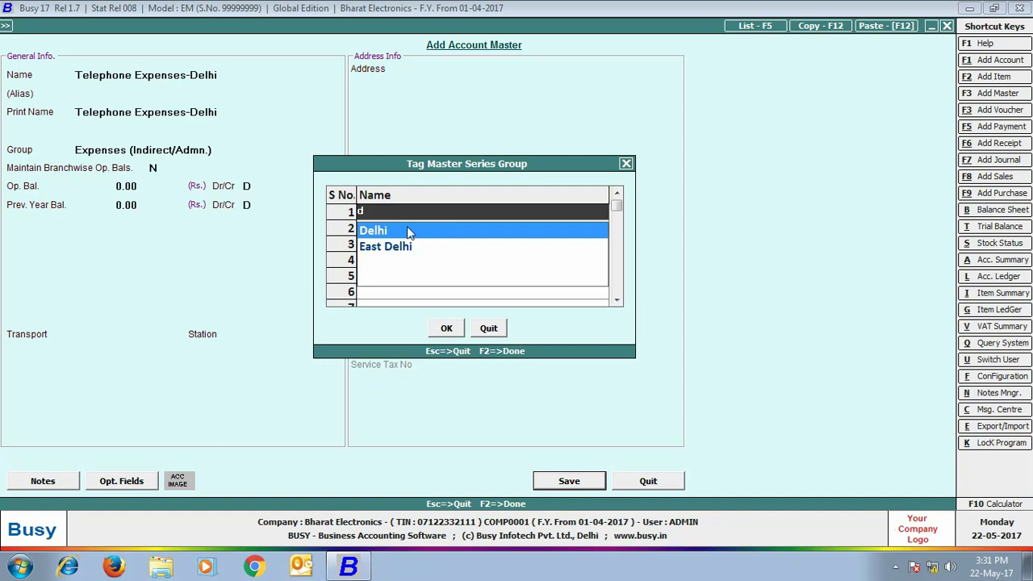
pyautogui.press('Return')
pyautogui.click(446, 329)
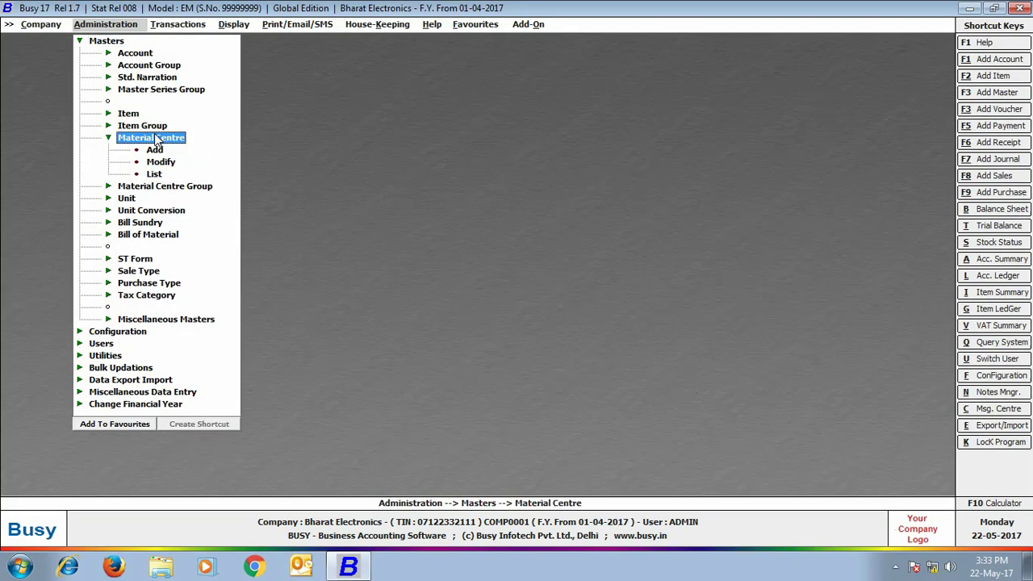
# Step: Tag the Delhi material centre to the Delhi series group and save it
pyautogui.click(159, 162)
pyautogui.click(129, 250)
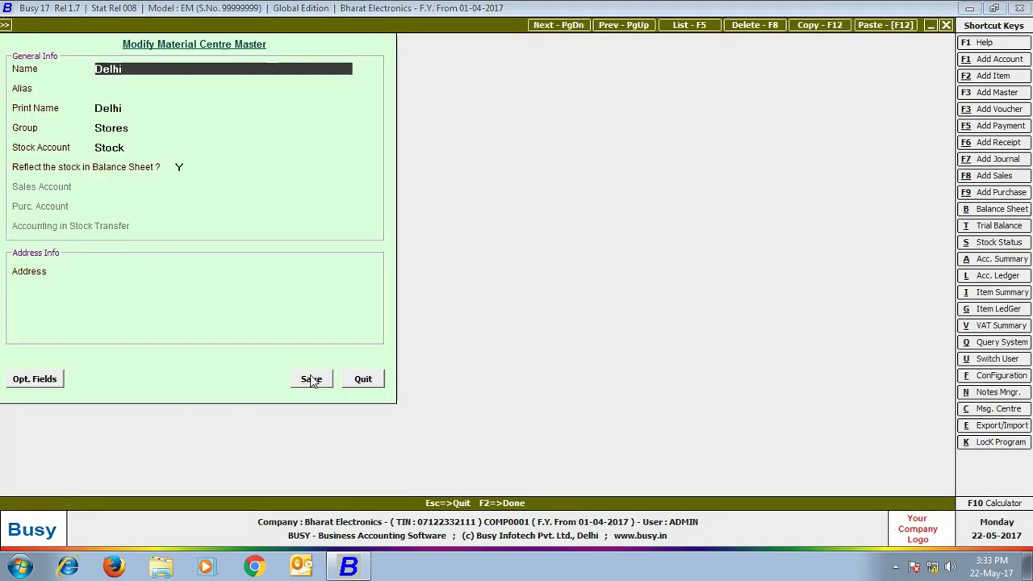
pyautogui.click(312, 378)
pyautogui.write('de')
pyautogui.click(150, 184)
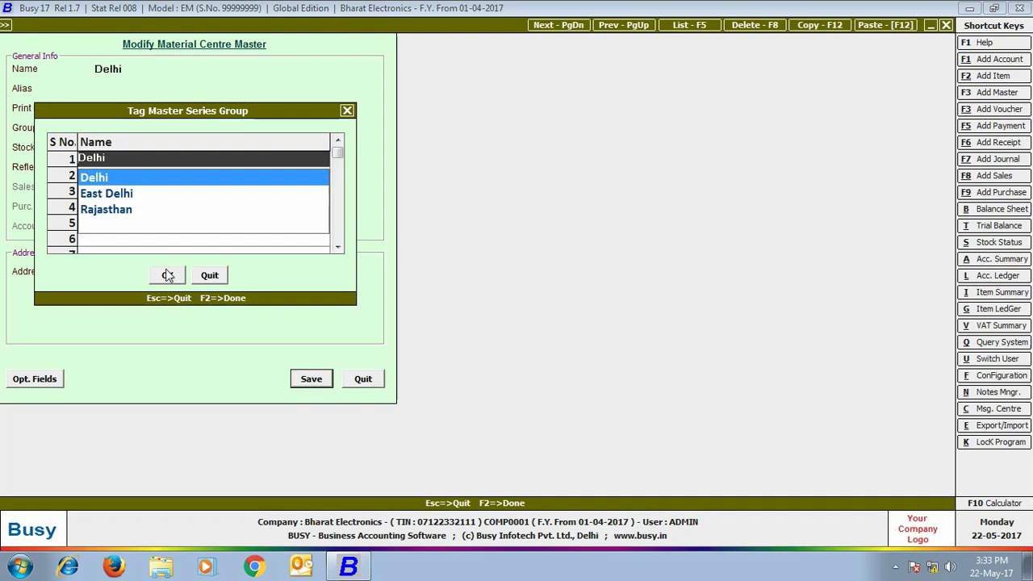
pyautogui.click(167, 275)
# Step: Tag the Rajasthan material centre to the Rajasthan group, save, and close the list
pyautogui.click(48, 119)
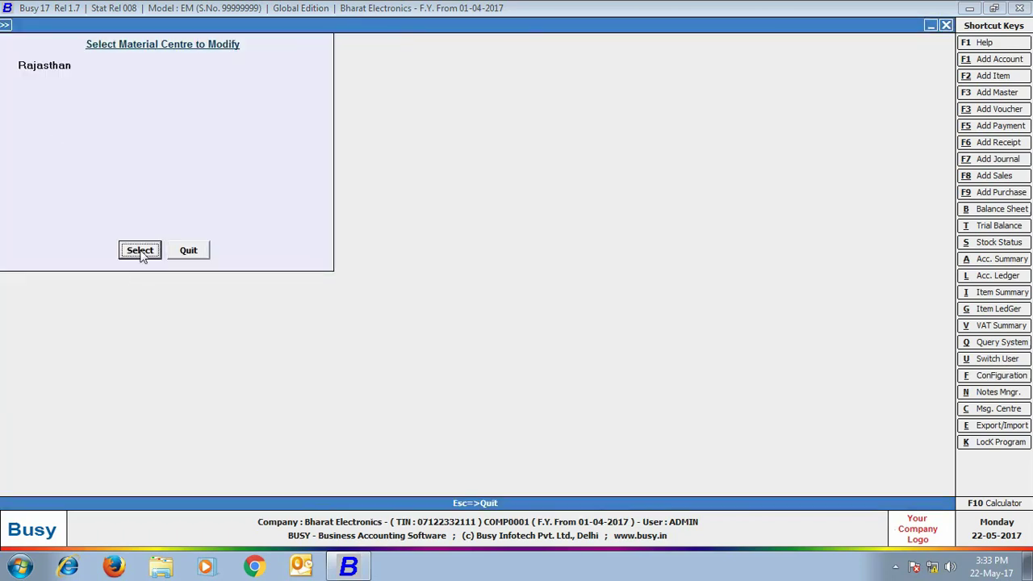
pyautogui.click(139, 250)
pyautogui.click(312, 378)
pyautogui.write('r')
pyautogui.click(121, 178)
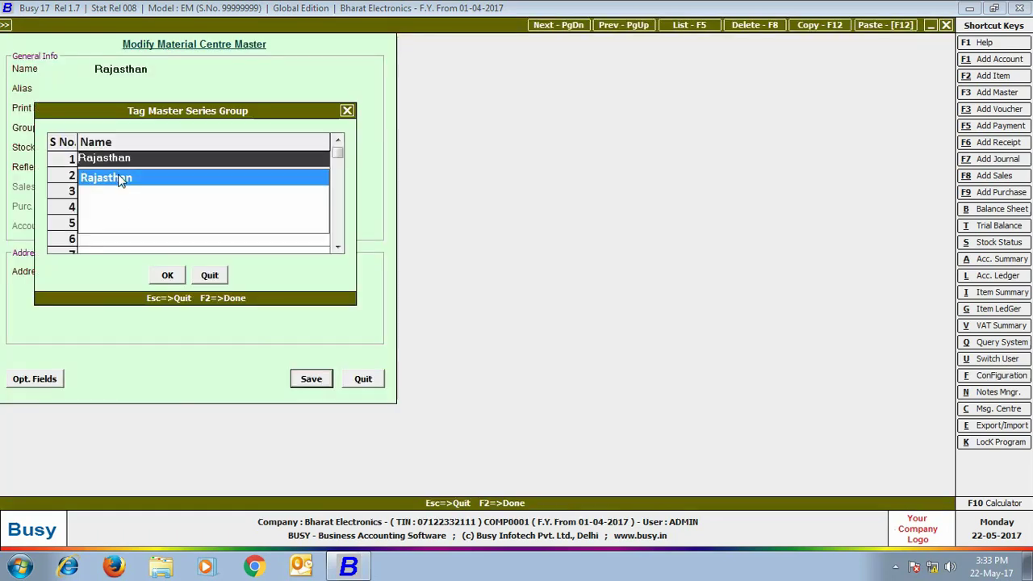
pyautogui.click(171, 277)
pyautogui.click(188, 250)
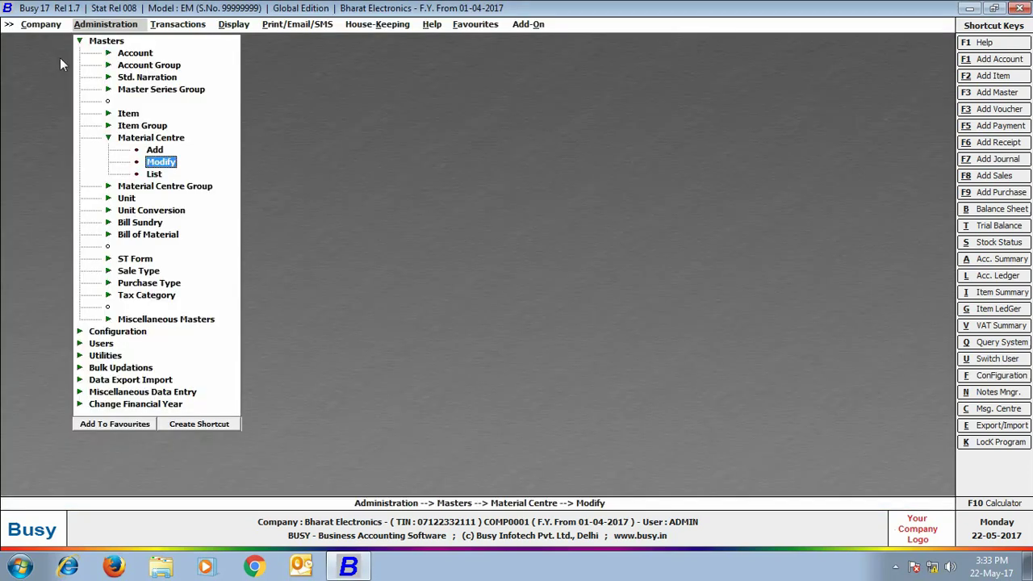
pyautogui.click(40, 25)
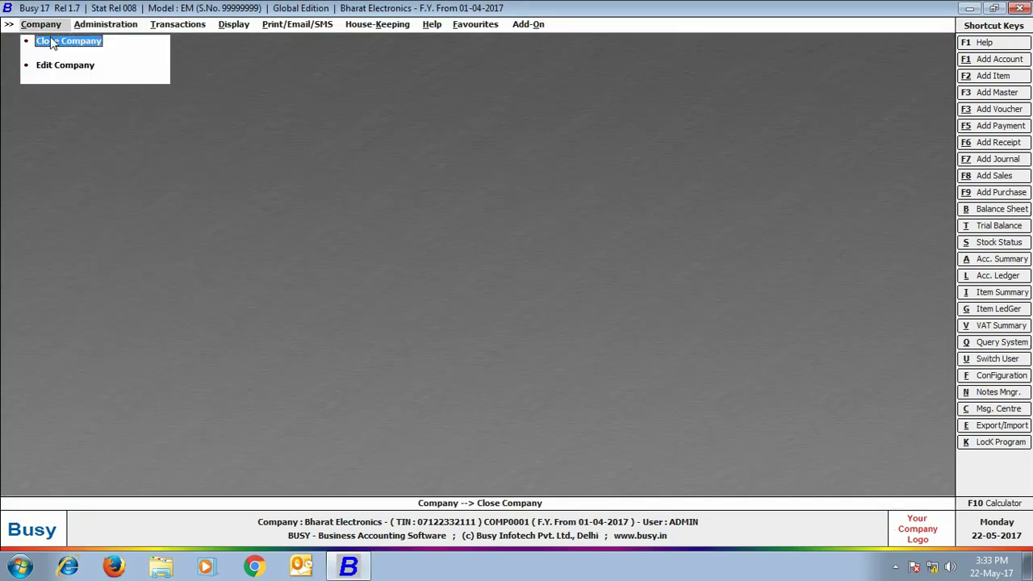
# Step: Reopen Bharat Electronics, logging in as the Delhi branch user with its password
pyautogui.click(53, 43)
pyautogui.click(55, 41)
pyautogui.click(194, 370)
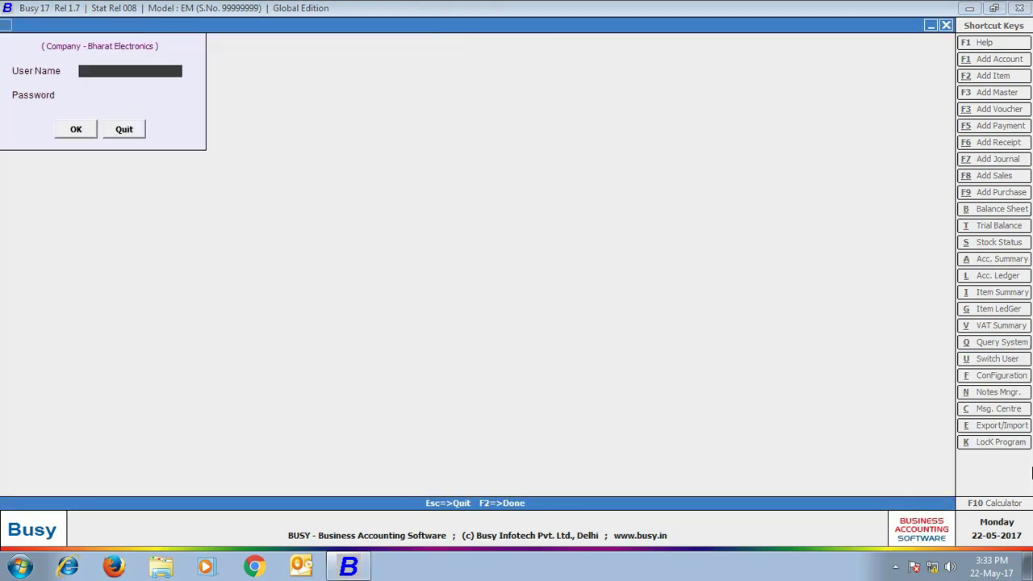
pyautogui.press('Return')
pyautogui.press('Return')
pyautogui.press('Return')
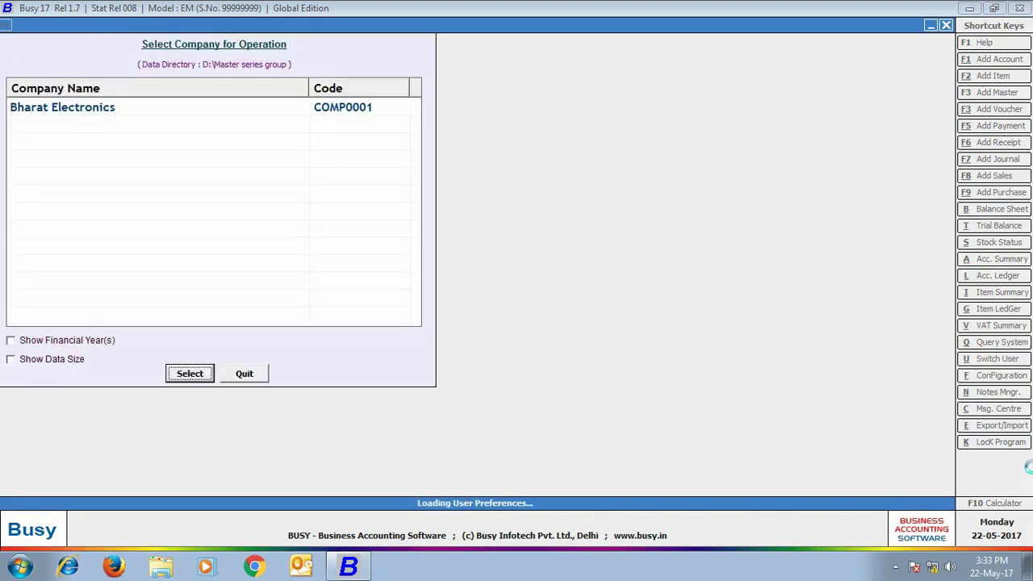
pyautogui.click(177, 24)
# Step: Start a Delhi-series sales voucher with sale type VAT/12.5% (R), party Om Traders, material centre Delhi
pyautogui.click(178, 41)
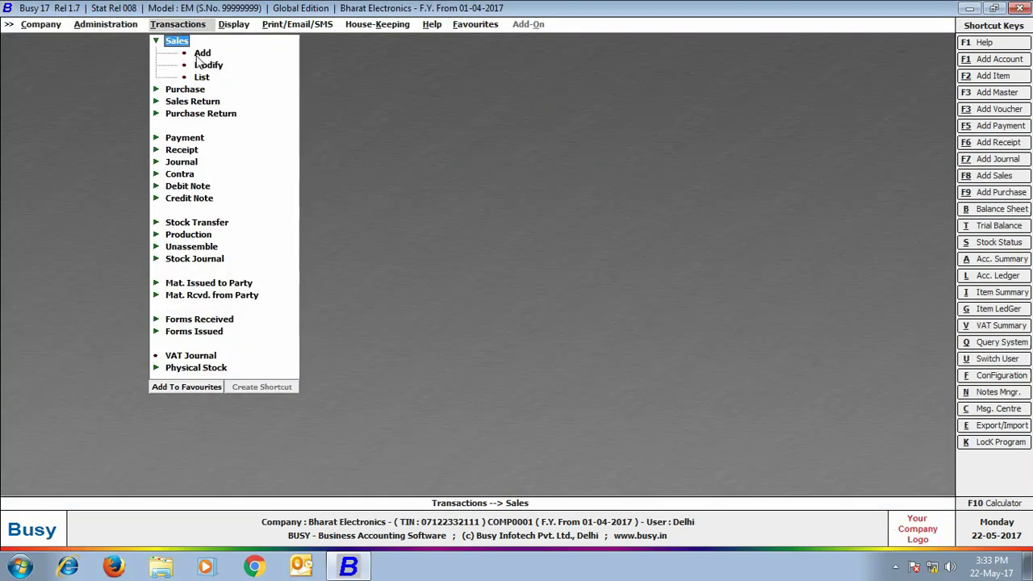
pyautogui.click(194, 54)
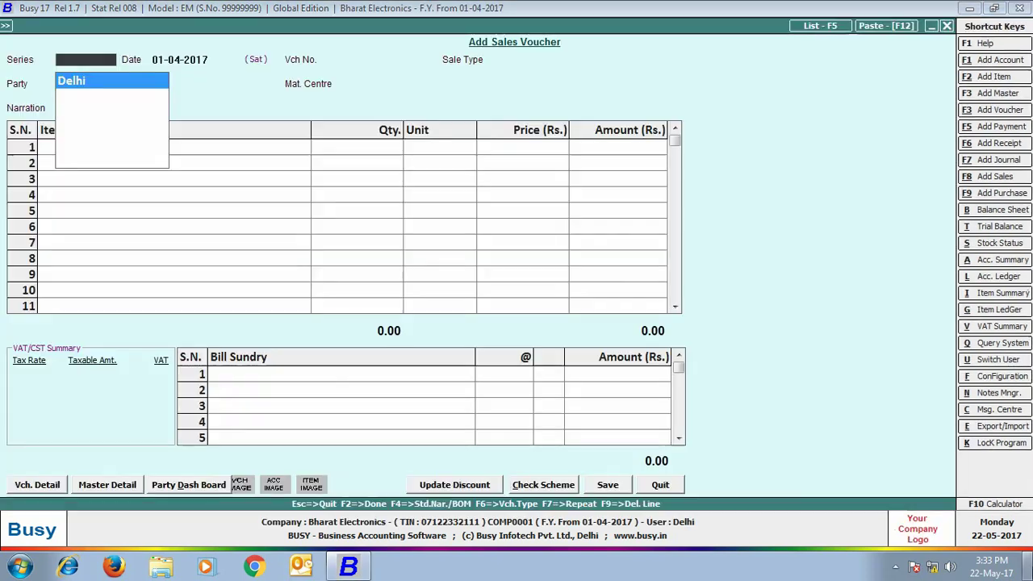
pyautogui.click(88, 95)
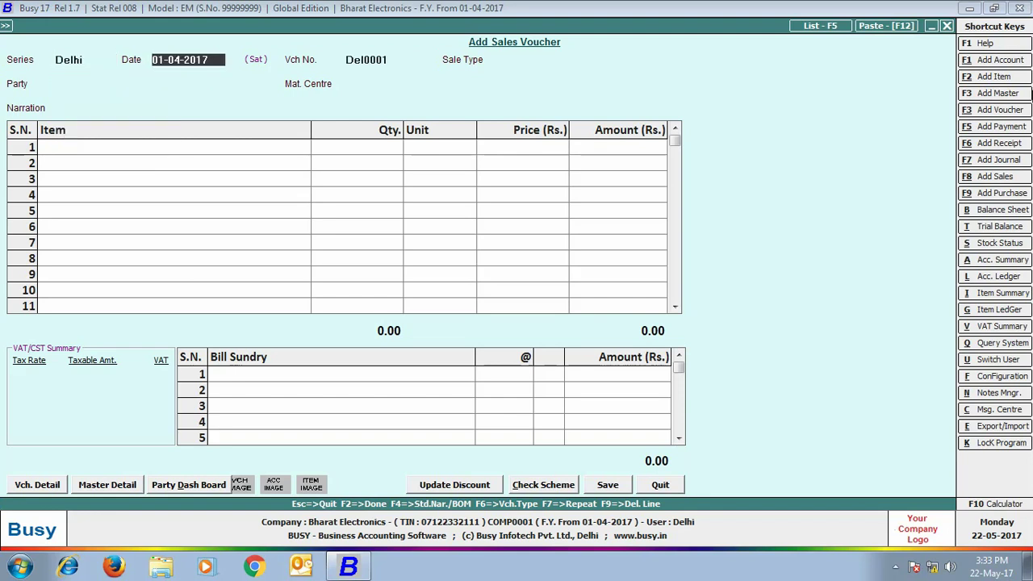
pyautogui.press('Return')
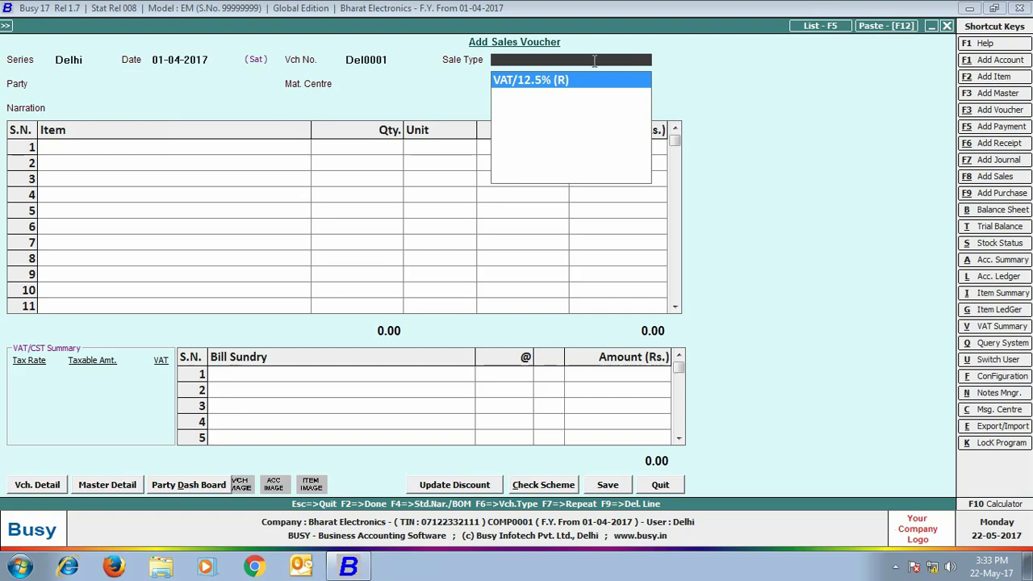
pyautogui.press('Return')
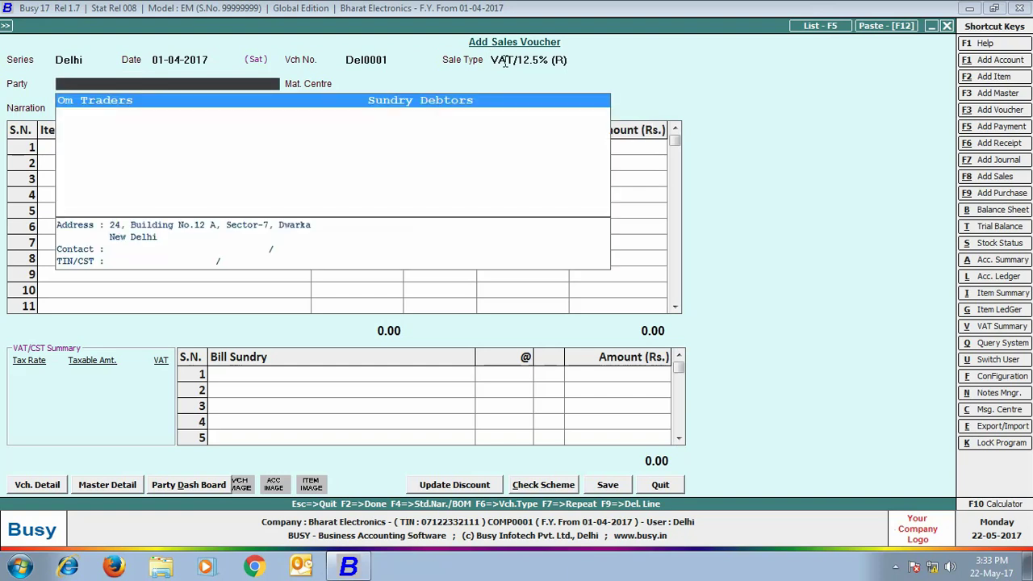
pyautogui.click(290, 100)
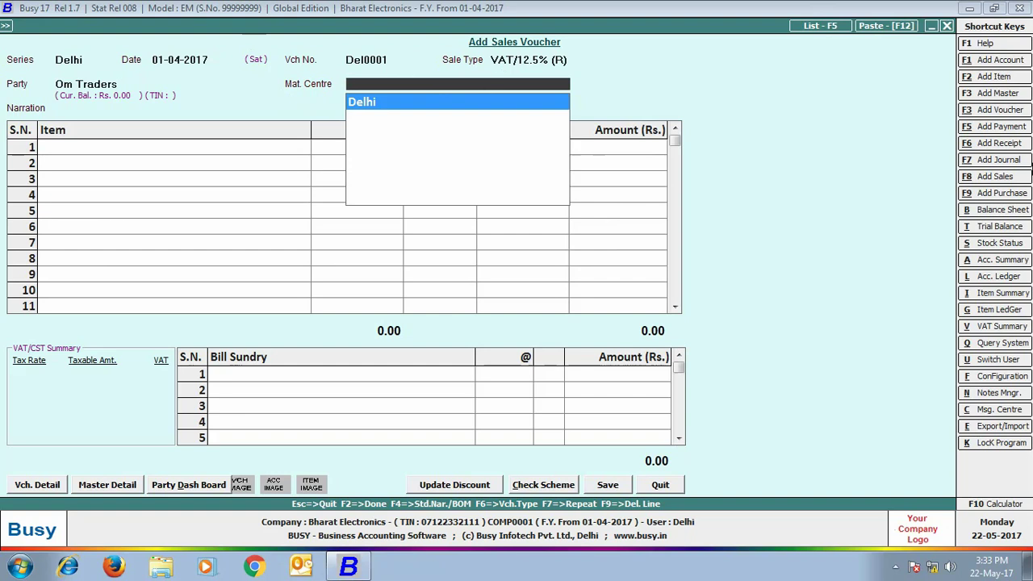
pyautogui.press('Return')
pyautogui.press('Return')
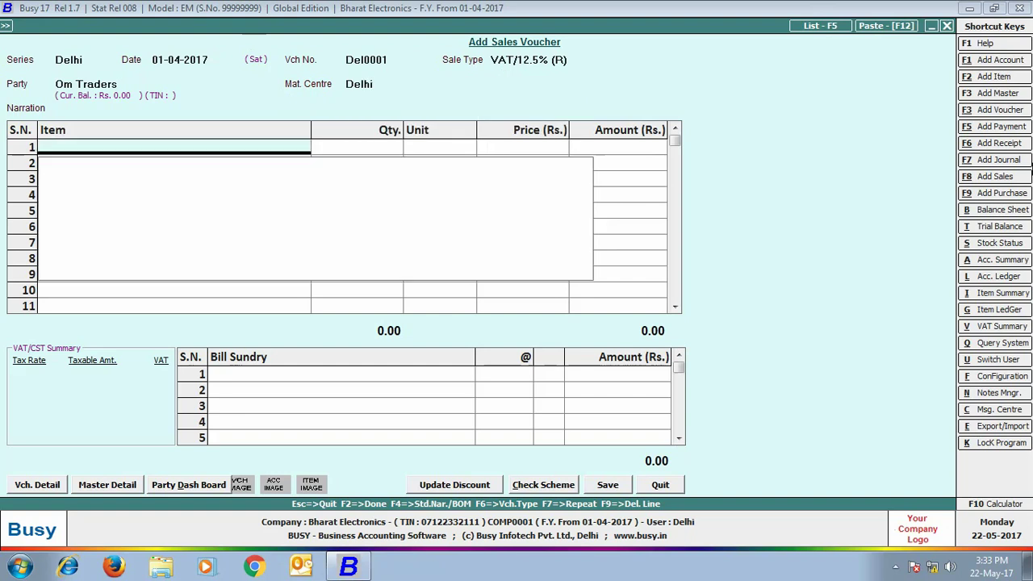
# Step: Add 2 Sony Bravia 32" LED T.V. with VAT bill sundry, save without printing
pyautogui.press('Return')
pyautogui.write('2')
pyautogui.press('Return')
pyautogui.press('Return')
pyautogui.press('Return')
pyautogui.press('Return')
pyautogui.write('vat')
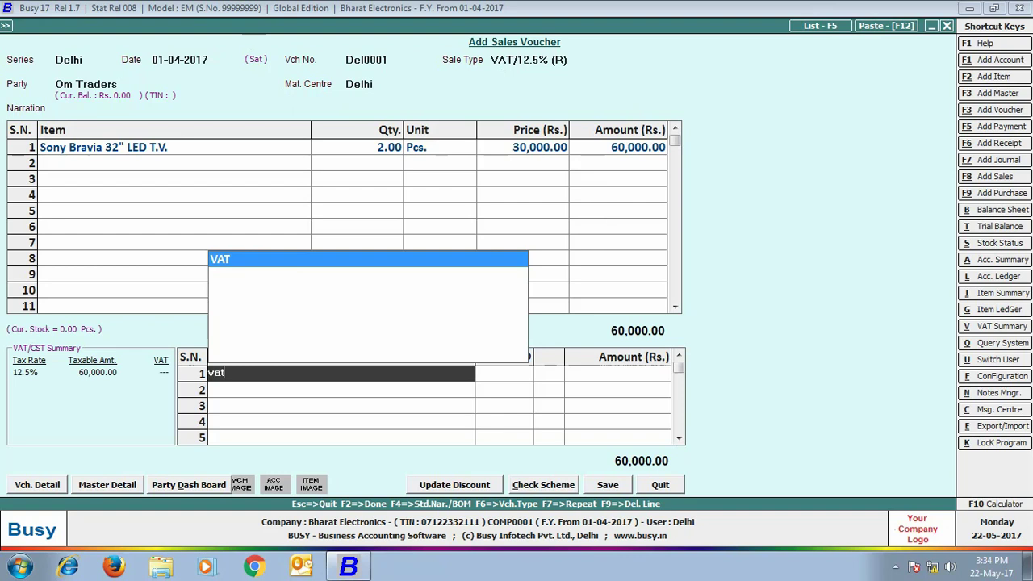
pyautogui.press('Return')
pyautogui.press('Return')
pyautogui.press('Return')
pyautogui.press('y')
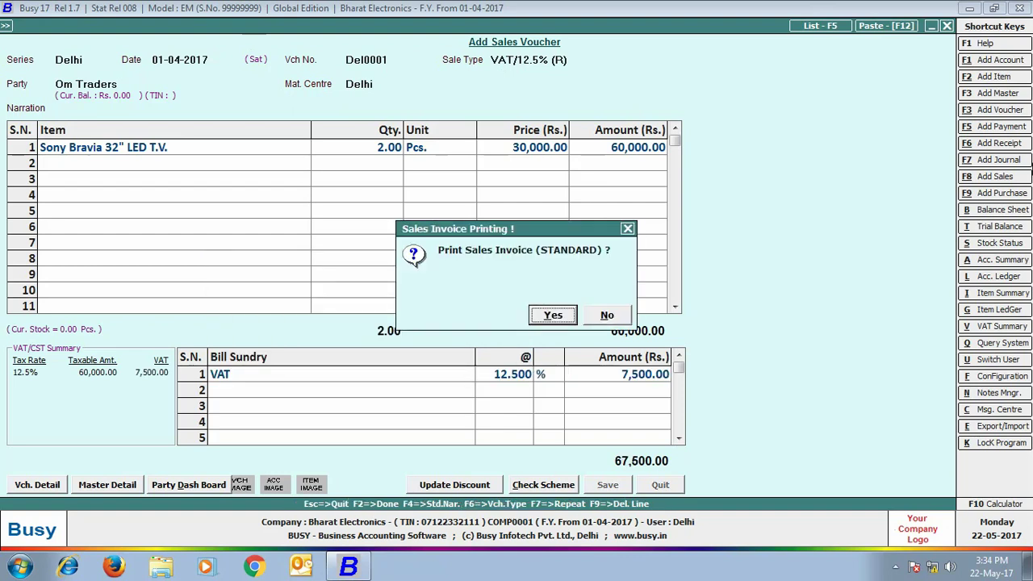
pyautogui.press('n')
pyautogui.press('Escape')
# Step: View the alphabetical balances-only closing trial balance for all accounts
pyautogui.click(239, 31)
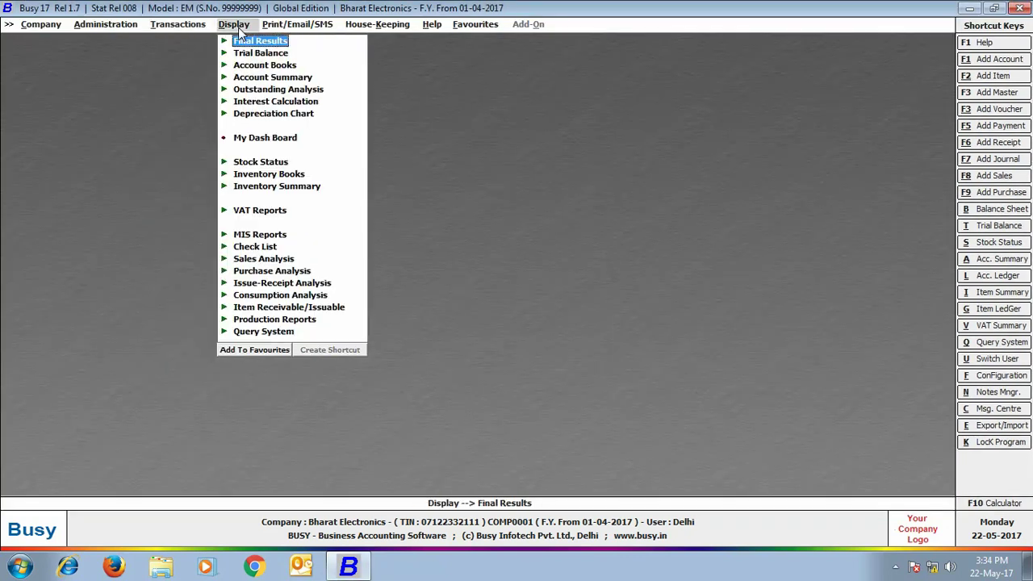
pyautogui.click(243, 54)
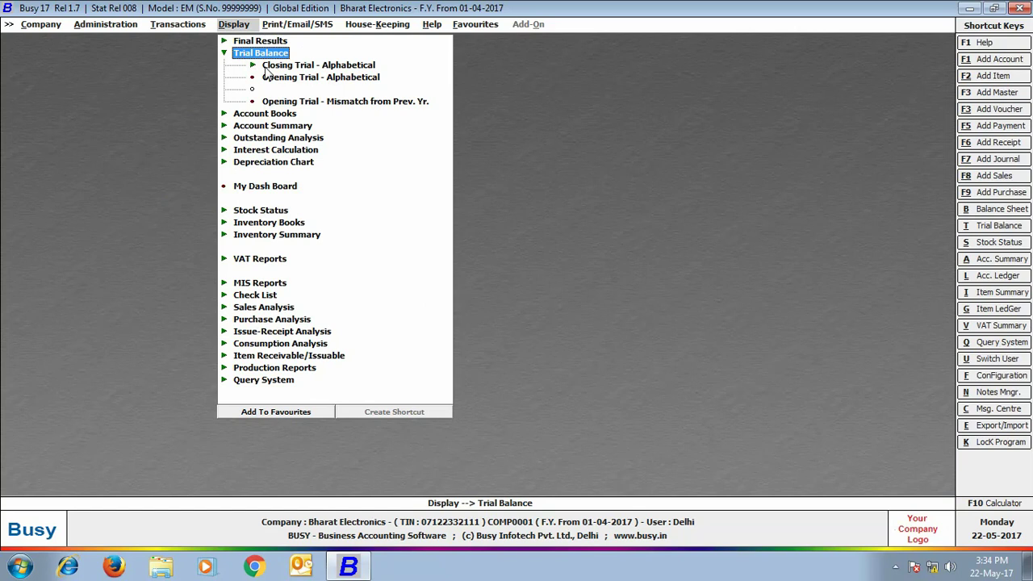
pyautogui.click(266, 71)
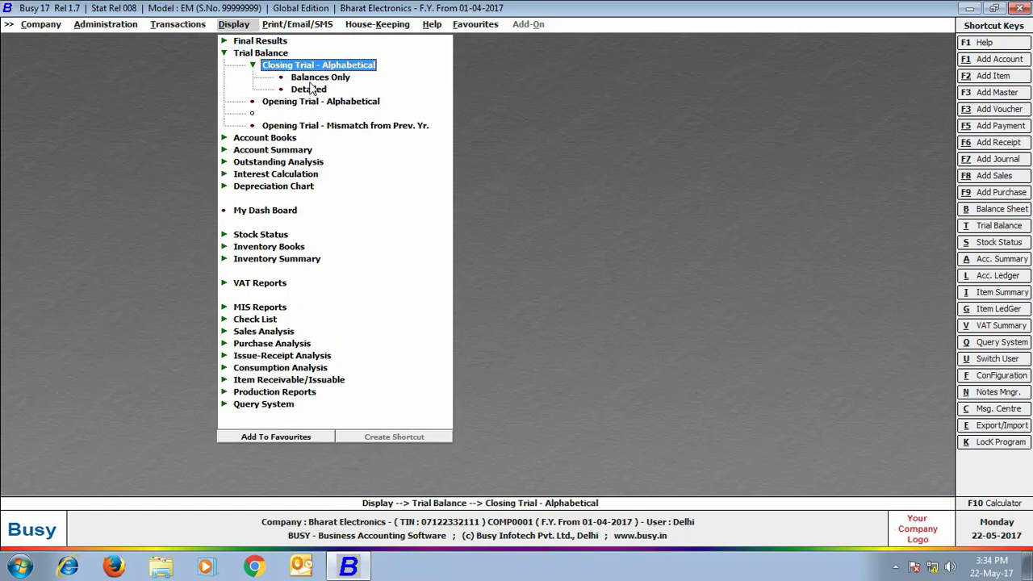
pyautogui.click(309, 78)
pyautogui.click(436, 312)
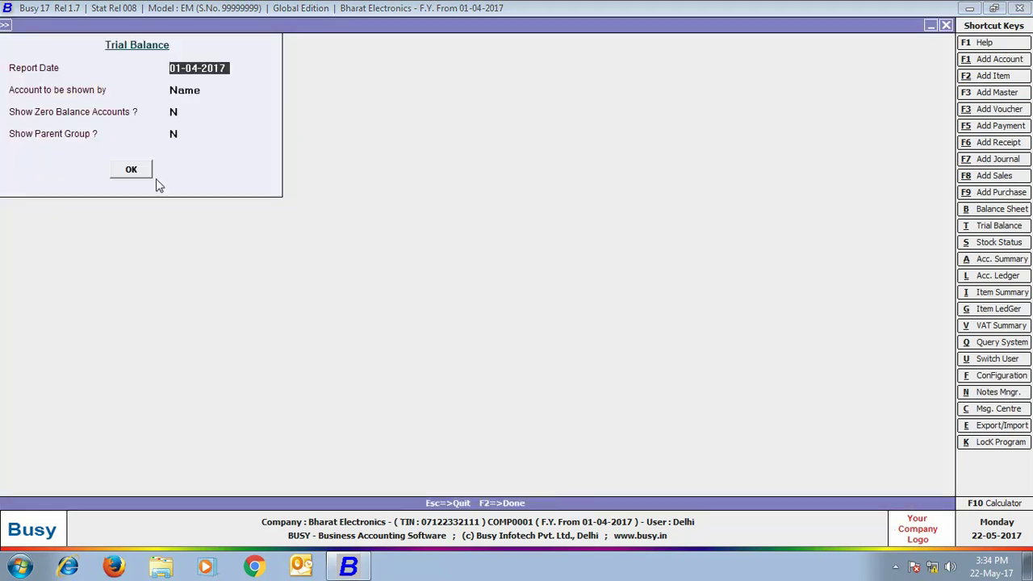
pyautogui.click(133, 172)
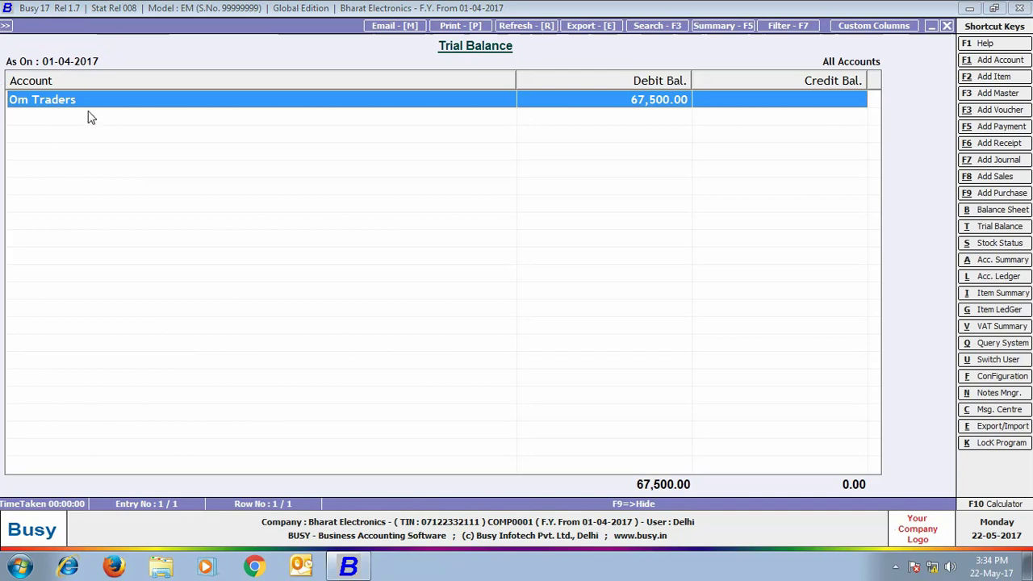
pyautogui.click(946, 25)
pyautogui.click(948, 26)
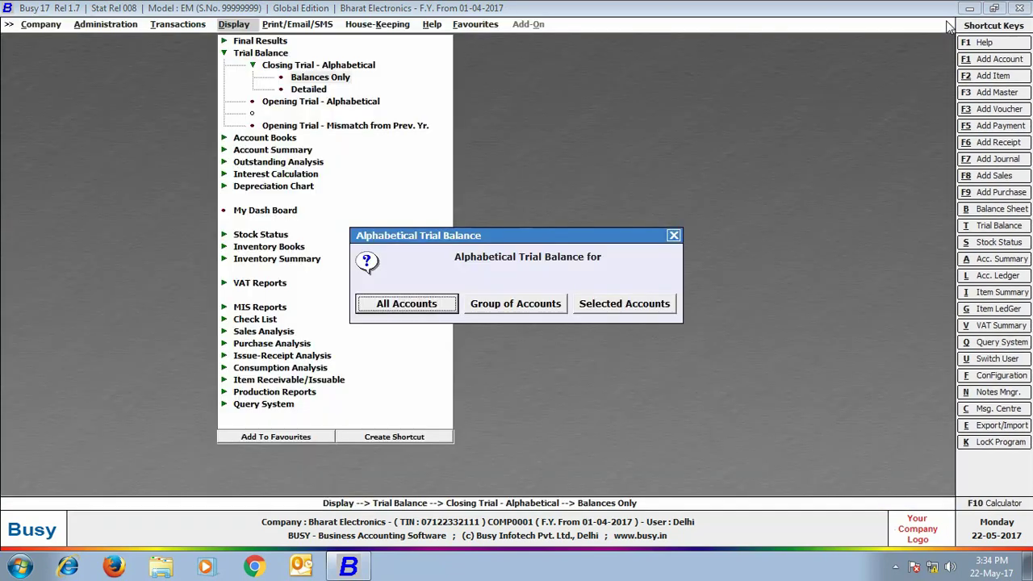
pyautogui.click(673, 235)
# Step: View the Amount Receivable report for all accounts, then close the company
pyautogui.click(250, 164)
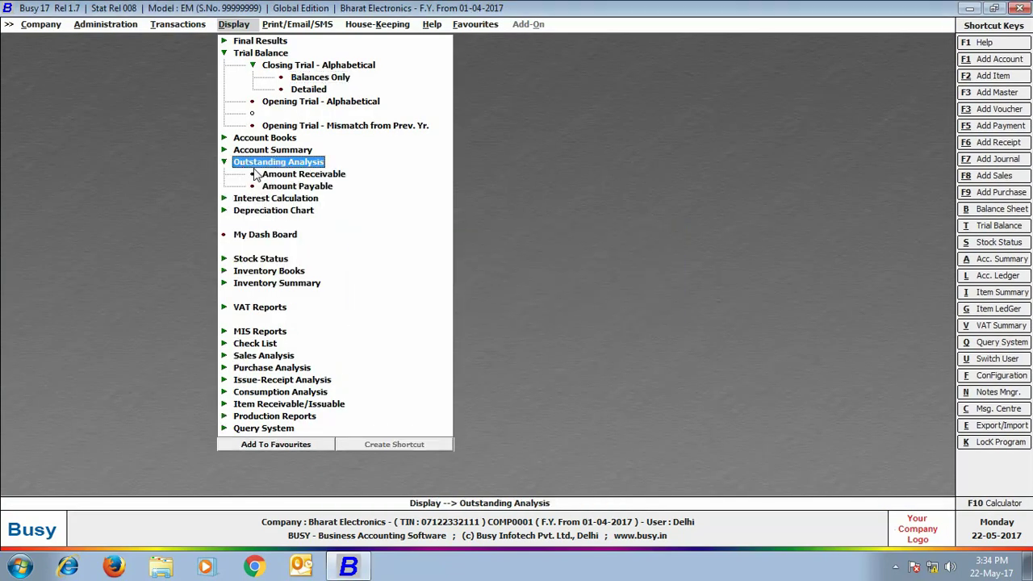
pyautogui.click(274, 181)
pyautogui.click(421, 308)
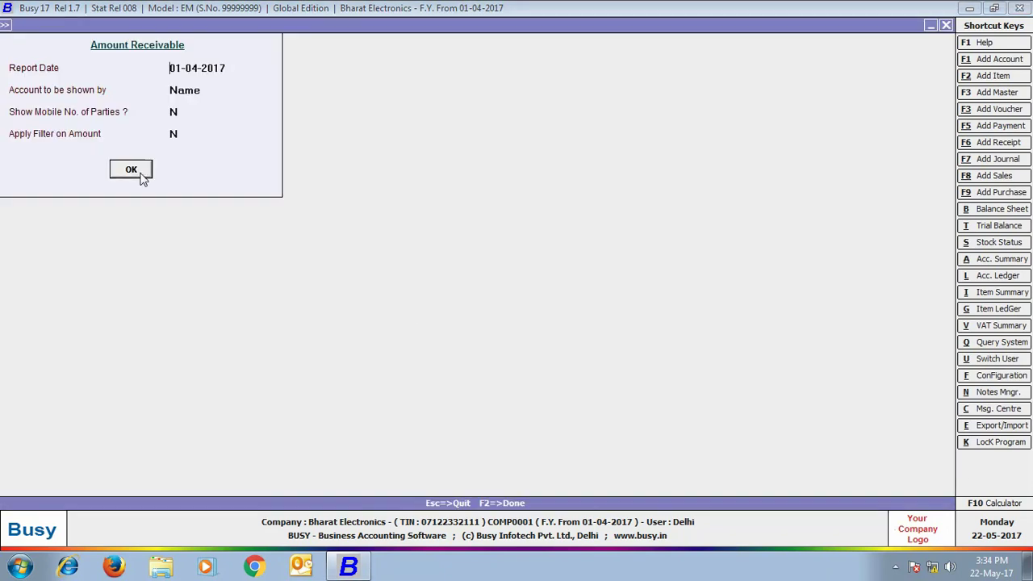
pyautogui.click(132, 170)
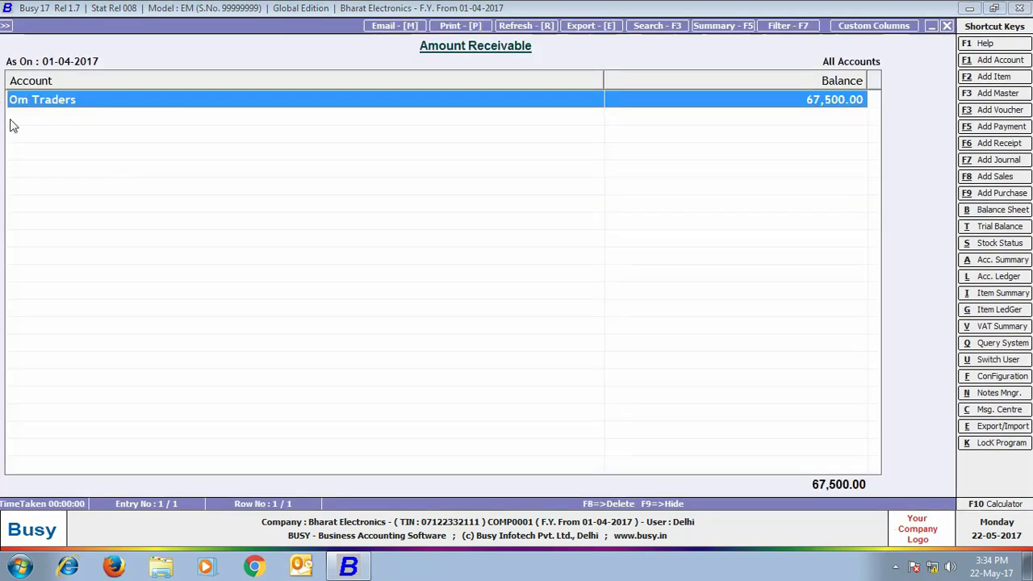
pyautogui.click(948, 26)
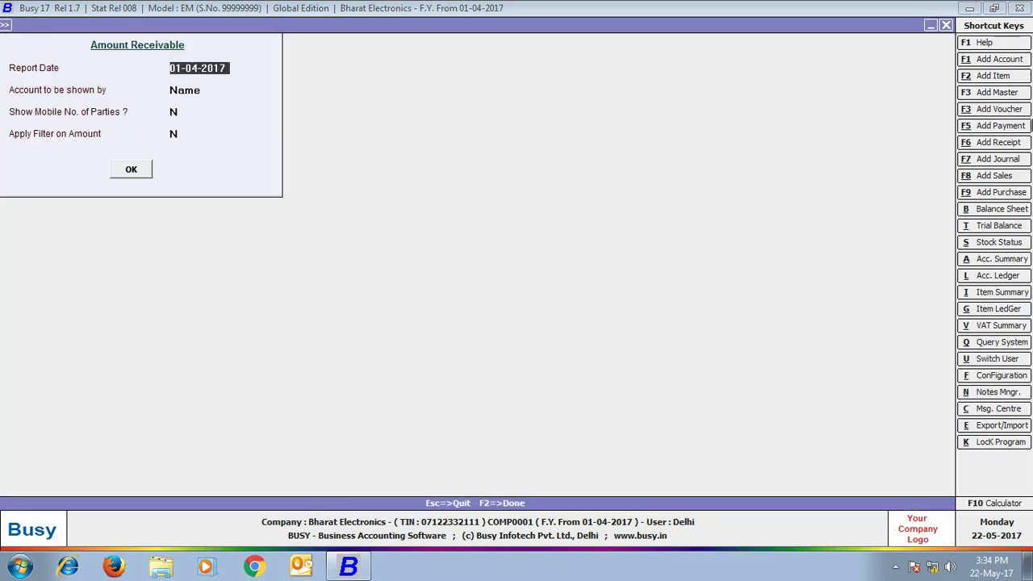
pyautogui.press('Escape')
pyautogui.press('Escape')
pyautogui.click(42, 25)
pyautogui.click(54, 41)
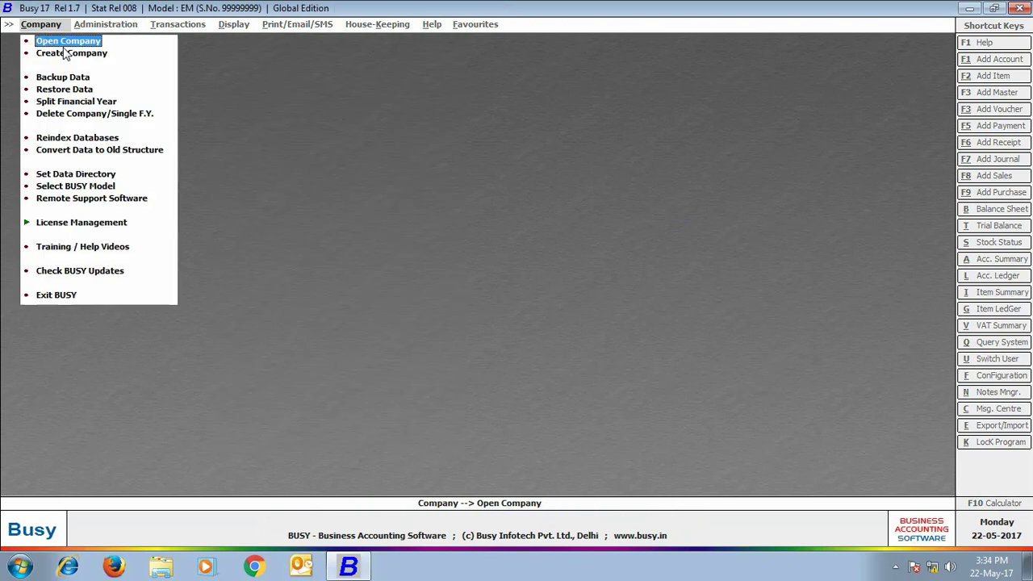
# Step: Open Bharat Electronics, logging in as the Rajasthan branch user with its password
pyautogui.click(90, 40)
pyautogui.click(190, 373)
pyautogui.write('rajasthan')
pyautogui.press('Return')
pyautogui.write('*******')
pyautogui.press('Return')
# Step: Start a Rajasthan-series sales voucher: VAT /14.5% (R), party Hari Om Electronics, material centre Rajasthan
pyautogui.click(180, 27)
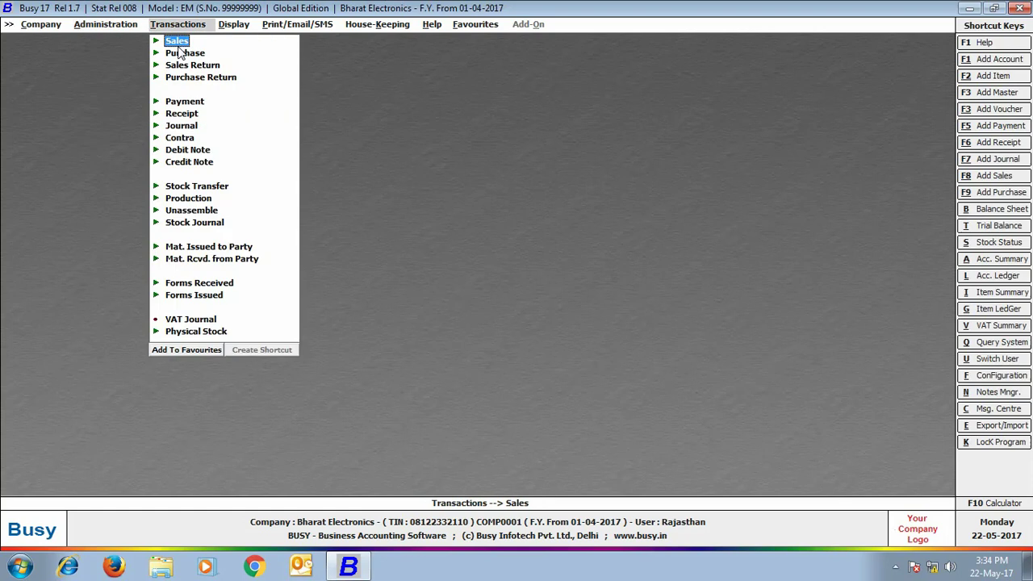
pyautogui.click(179, 41)
pyautogui.click(191, 53)
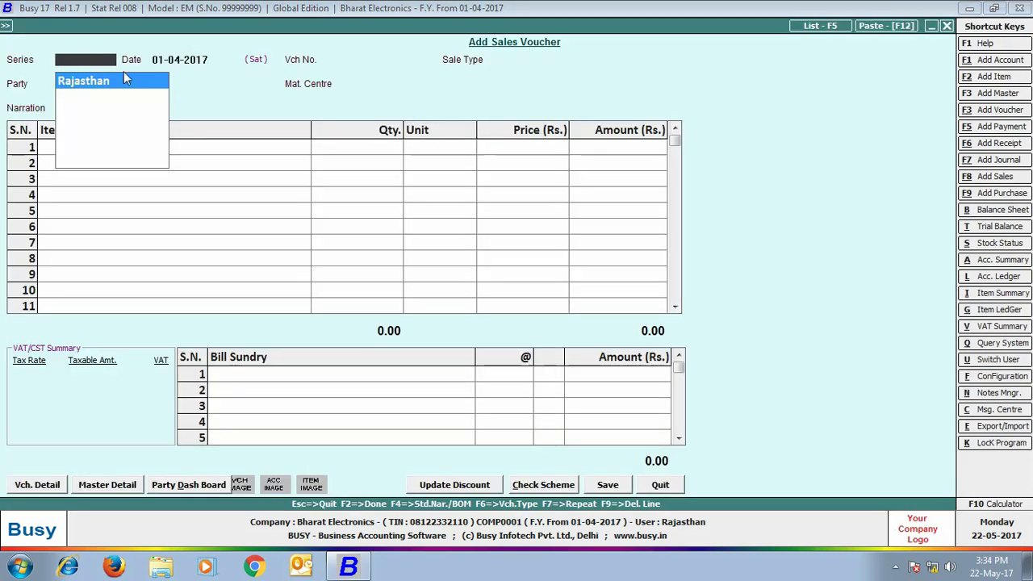
pyautogui.click(84, 79)
pyautogui.press('Return')
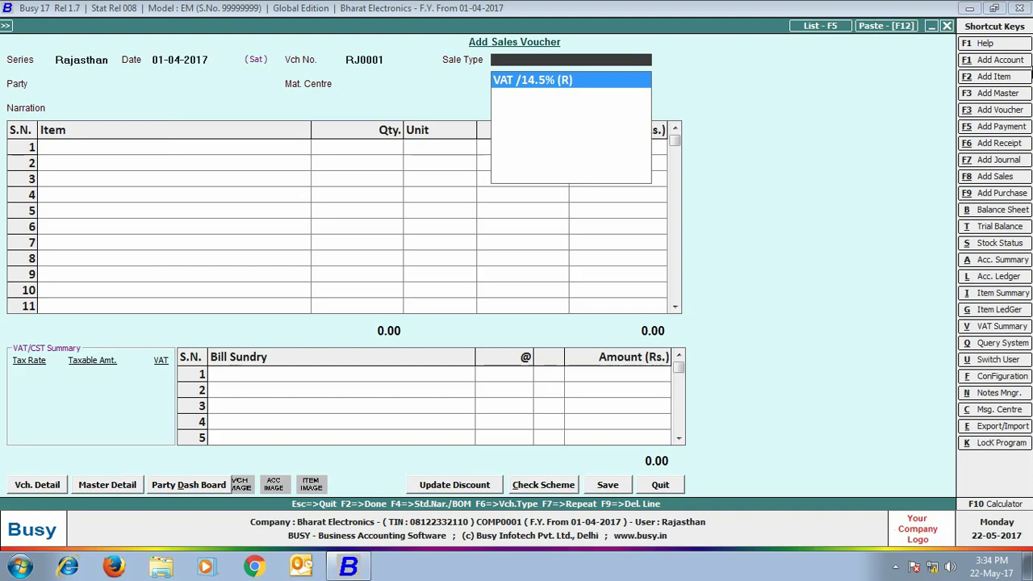
pyautogui.press('Return')
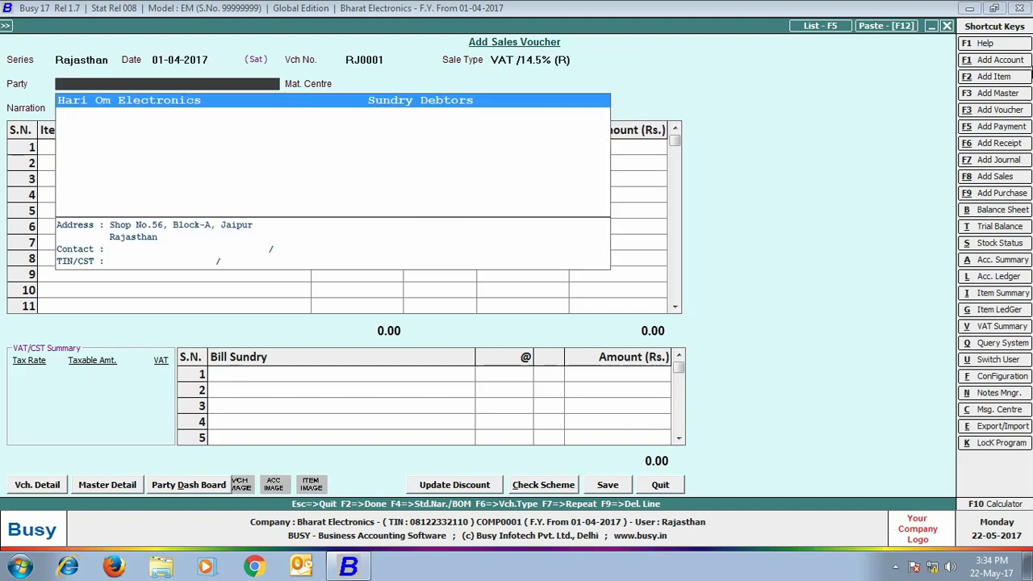
pyautogui.press('Return')
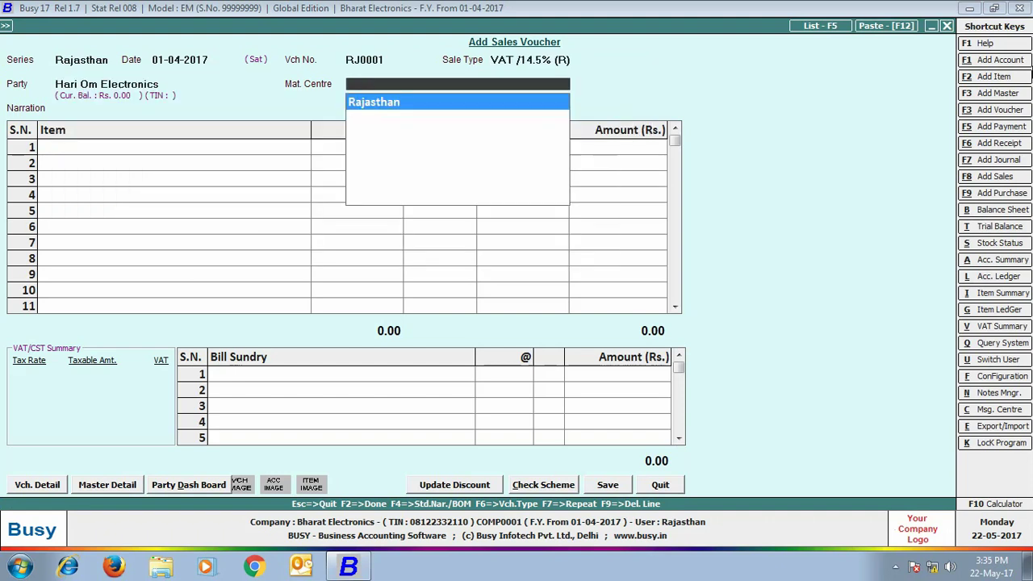
pyautogui.press('Return')
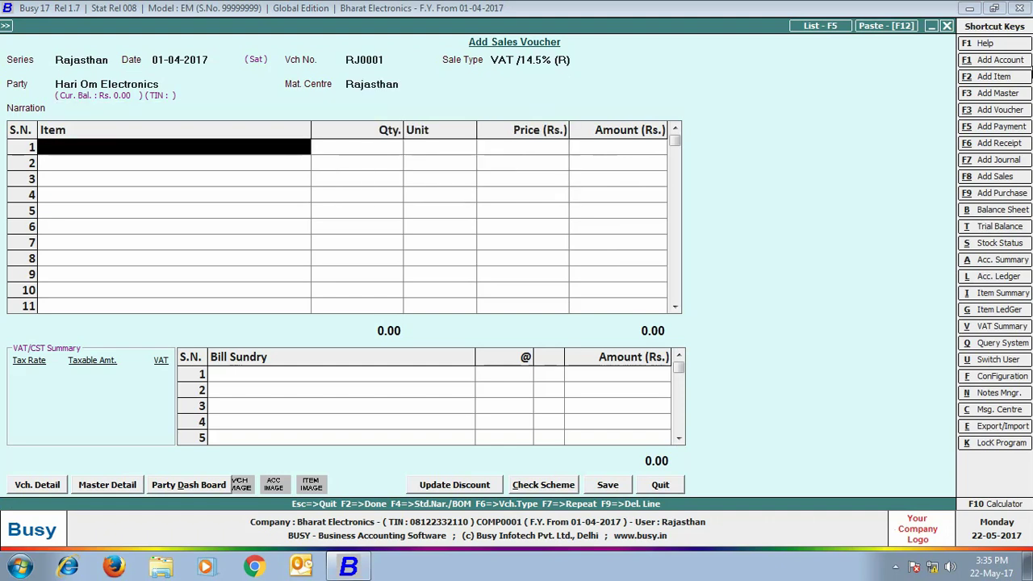
# Step: Add 2 Sony Bravia TVs with VAT/14.5% bill sundry, save without printing
pyautogui.write('so')
pyautogui.press('Return')
pyautogui.write('2')
pyautogui.press('Return')
pyautogui.press('Return')
pyautogui.press('Return')
pyautogui.press('Return')
pyautogui.press('Return')
pyautogui.write('vat')
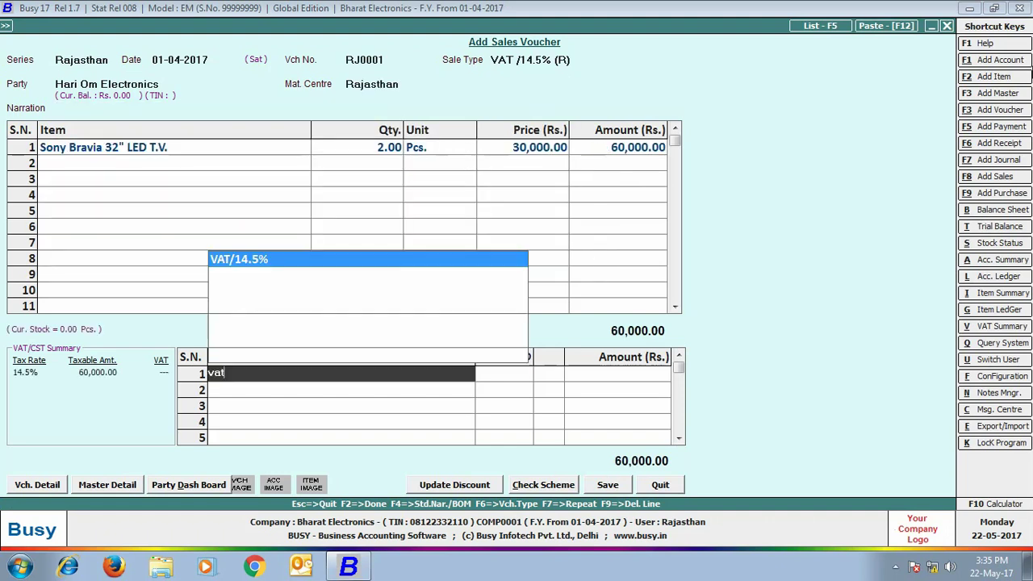
pyautogui.press('Return')
pyautogui.press('Return')
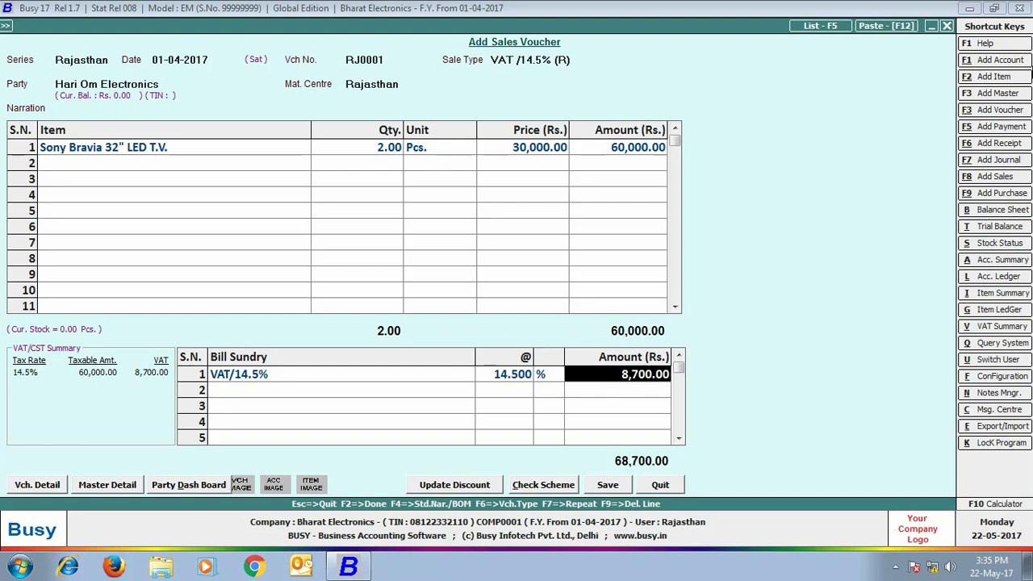
pyautogui.press('F2')
pyautogui.press('Return')
pyautogui.press('Right')
# Step: Dismiss the print prompt and view the balances-only alphabetical trial balance for all accounts
pyautogui.press('Return')
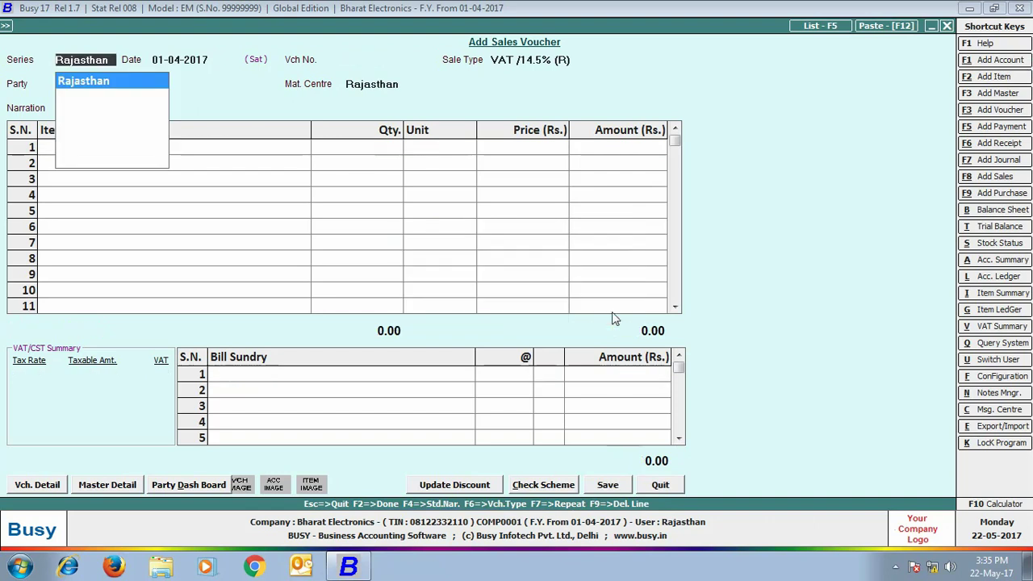
pyautogui.press('Escape')
pyautogui.click(233, 26)
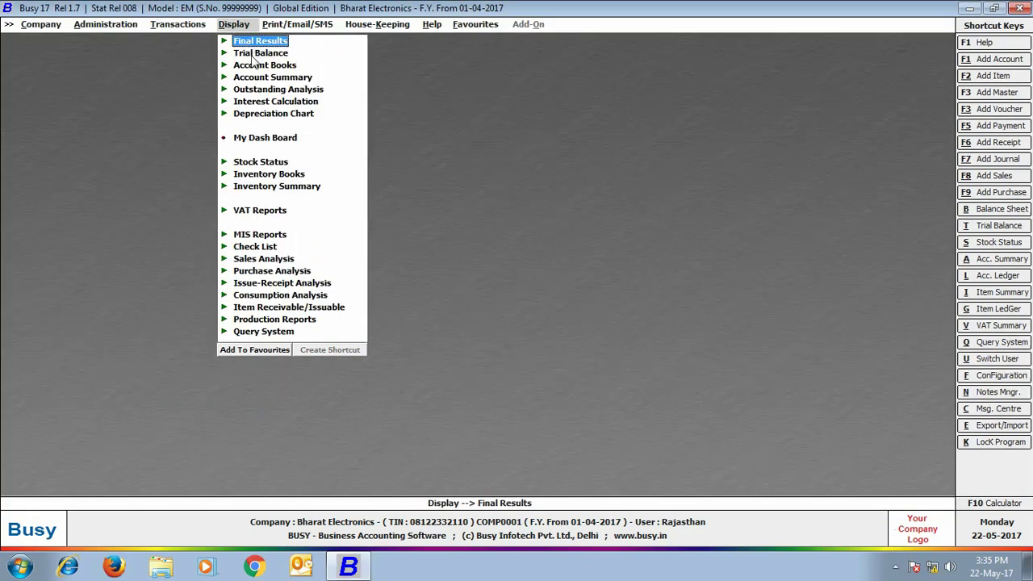
pyautogui.click(260, 53)
pyautogui.click(279, 66)
pyautogui.click(282, 77)
pyautogui.click(380, 305)
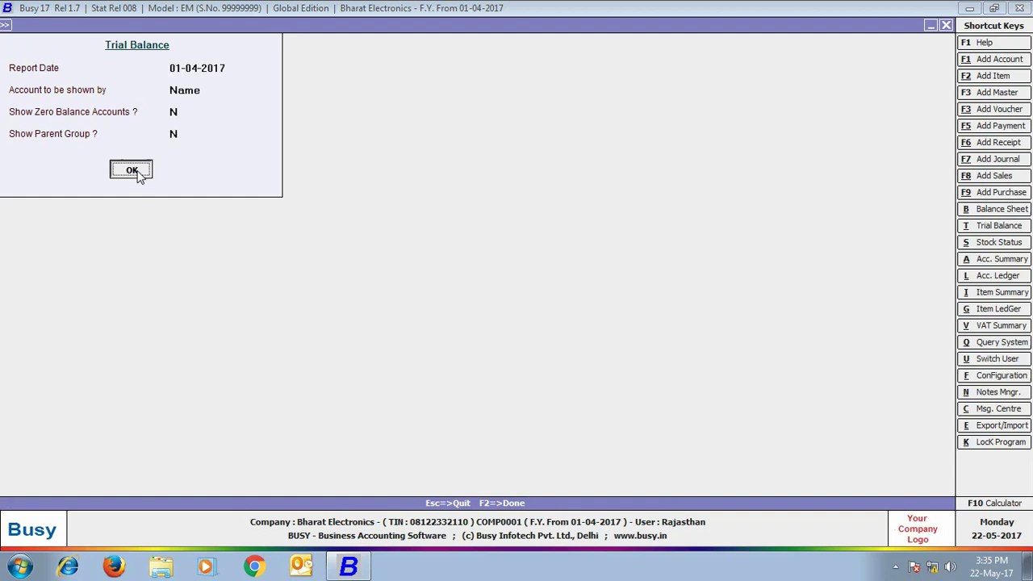
pyautogui.click(137, 173)
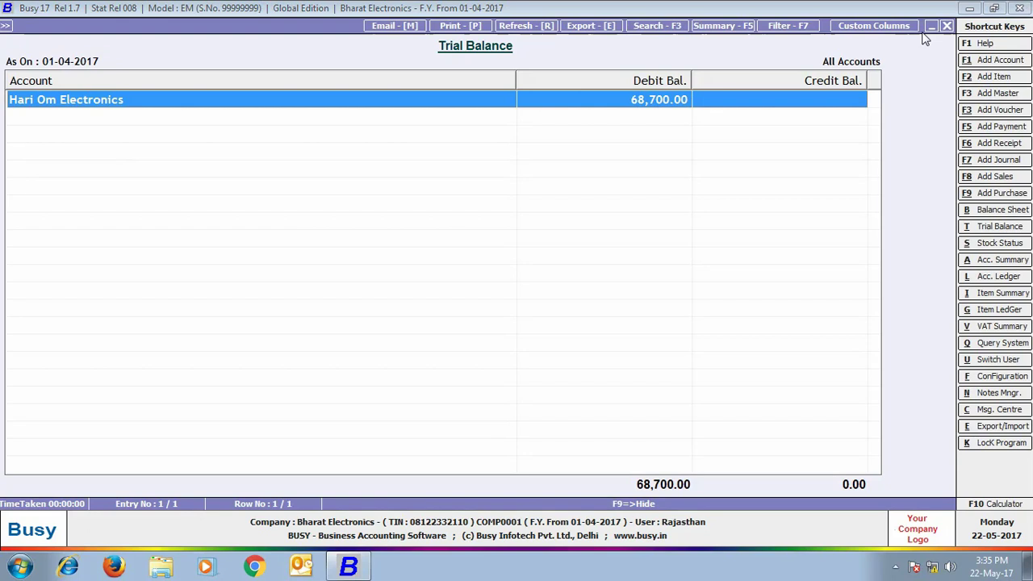
pyautogui.click(947, 26)
pyautogui.click(947, 26)
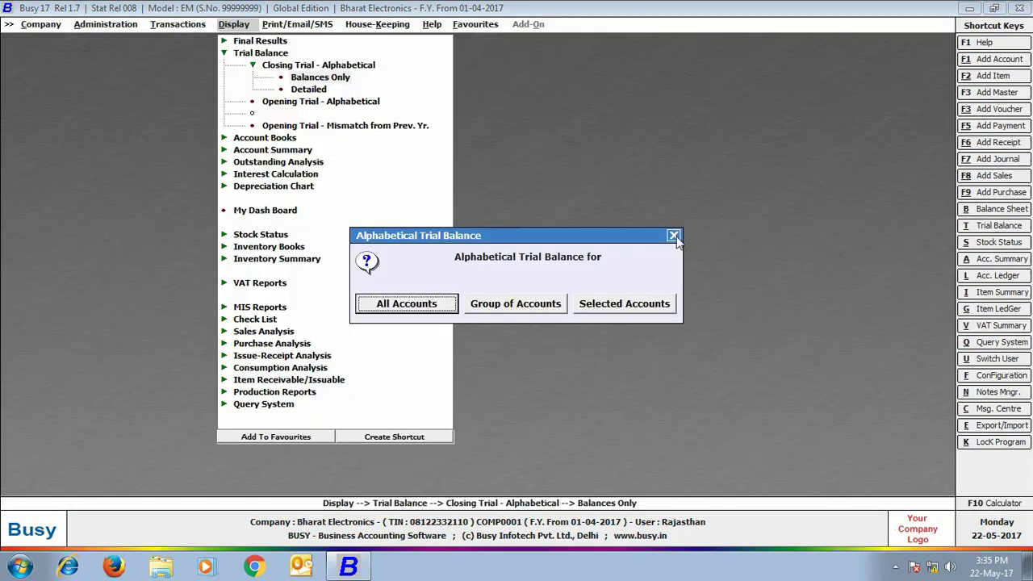
pyautogui.click(674, 235)
# Step: Run Amount Receivable for all accounts, showing only Hari Om Electronics at 68,700.00
pyautogui.click(279, 162)
pyautogui.click(303, 173)
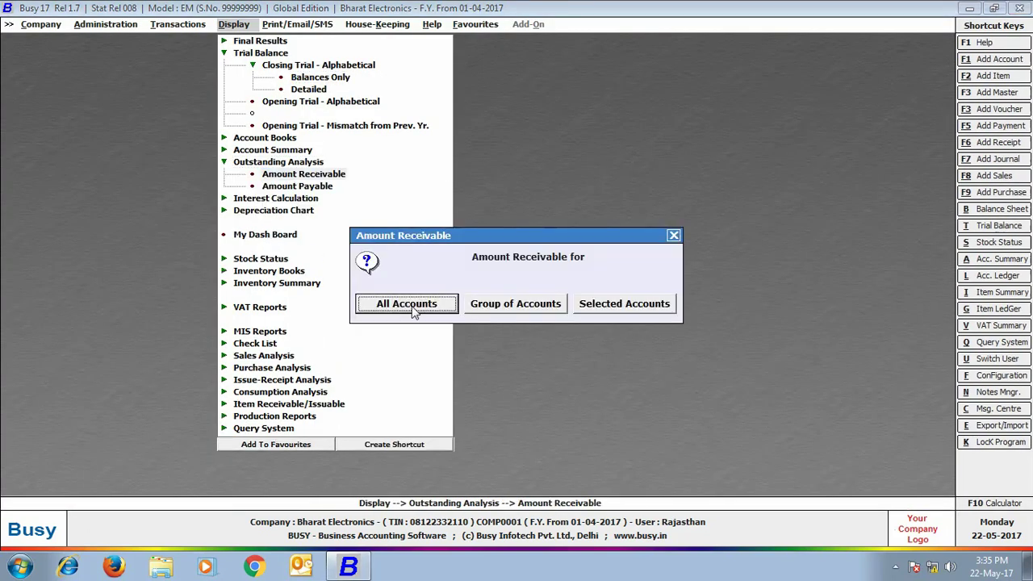
pyautogui.click(406, 305)
pyautogui.click(145, 171)
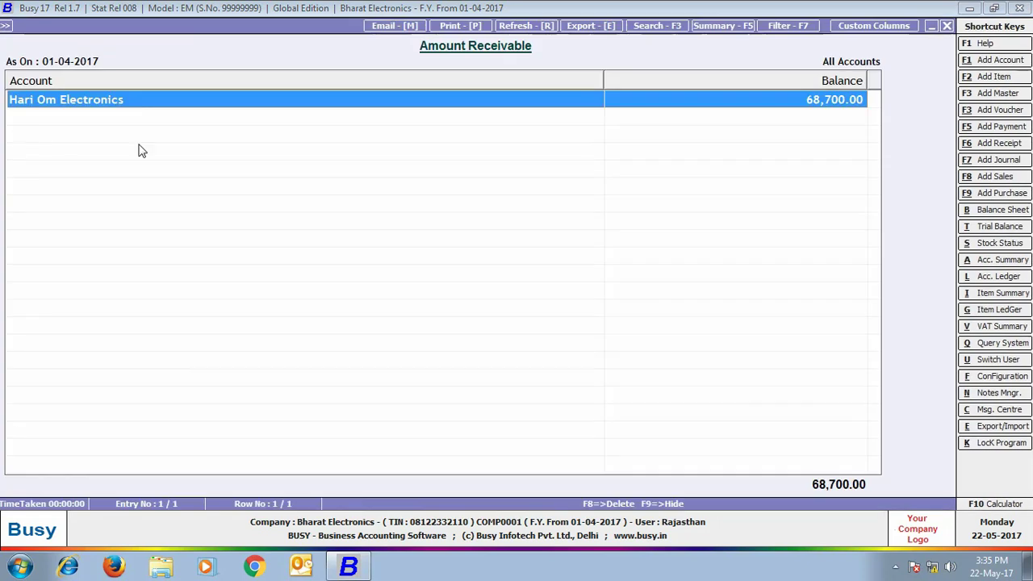
pyautogui.click(947, 26)
pyautogui.click(673, 233)
pyautogui.click(32, 27)
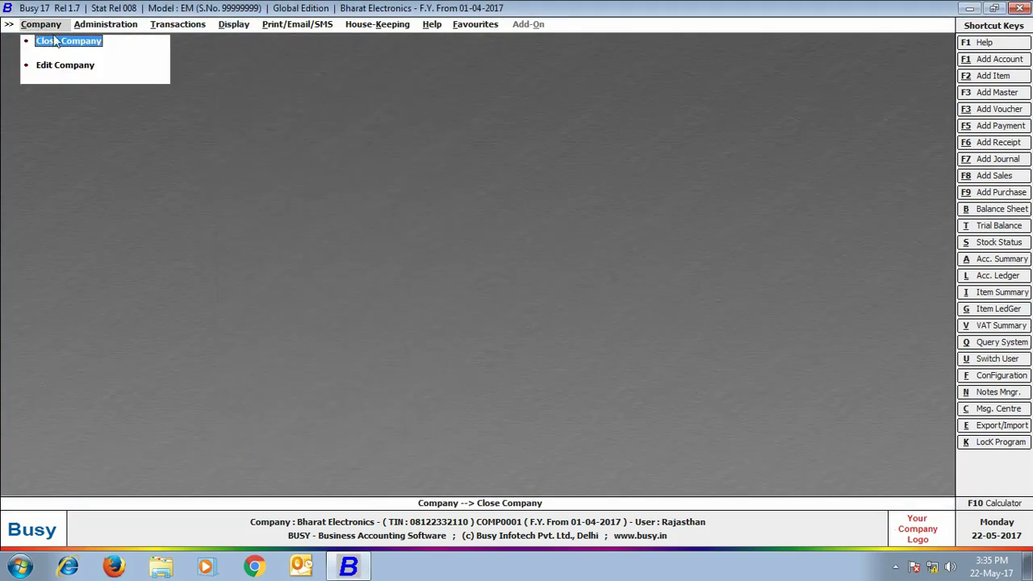
# Step: Close and reopen Bharat Electronics, logging in with the administrator username and password
pyautogui.click(50, 40)
pyautogui.click(64, 41)
pyautogui.click(203, 375)
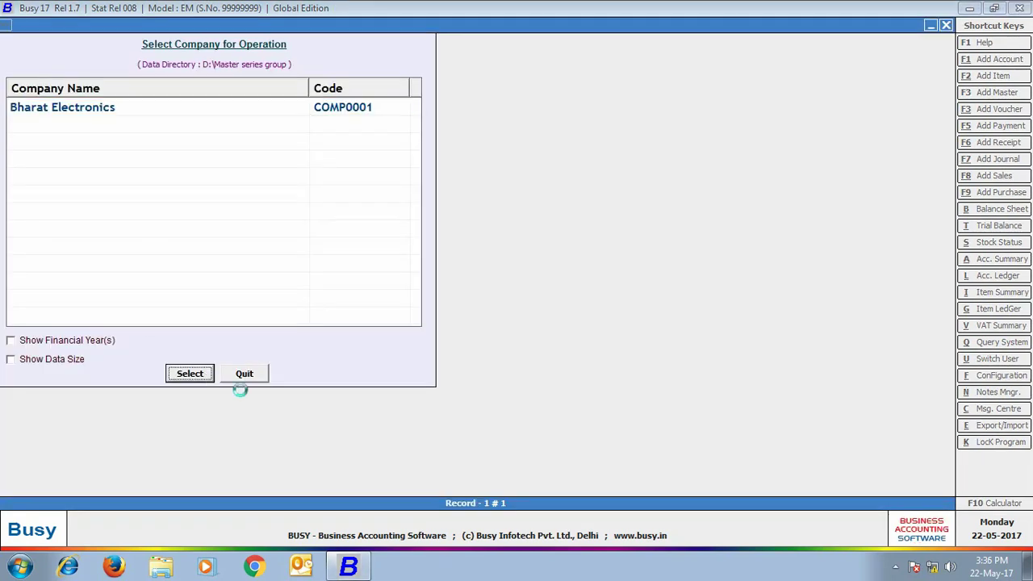
pyautogui.press('Return')
pyautogui.press('Return')
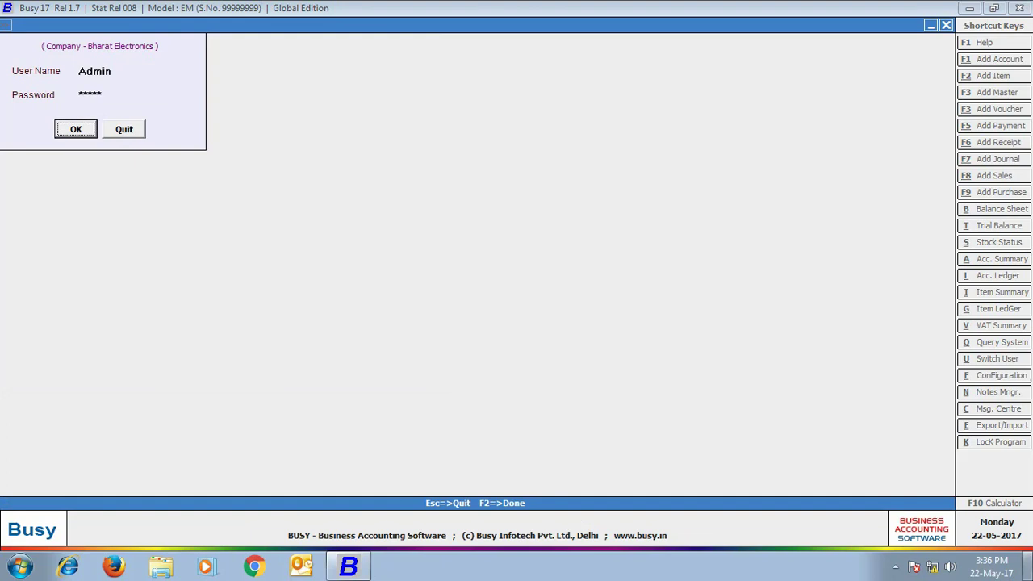
pyautogui.press('Return')
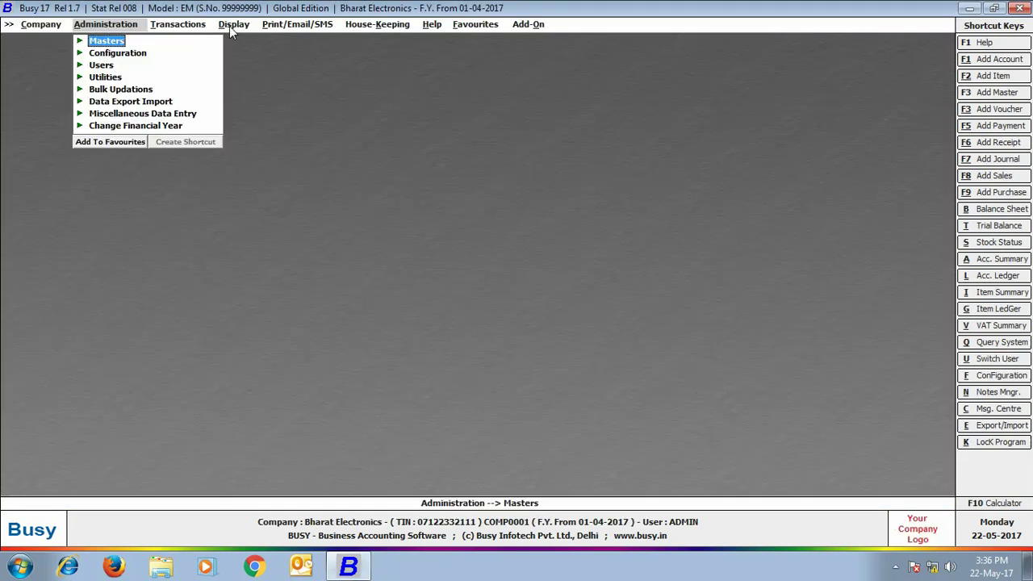
# Step: Run the alphabetical closing trial balance for all accounts and all branches, totalling 2,71,200
pyautogui.click(232, 25)
pyautogui.click(251, 54)
pyautogui.click(263, 65)
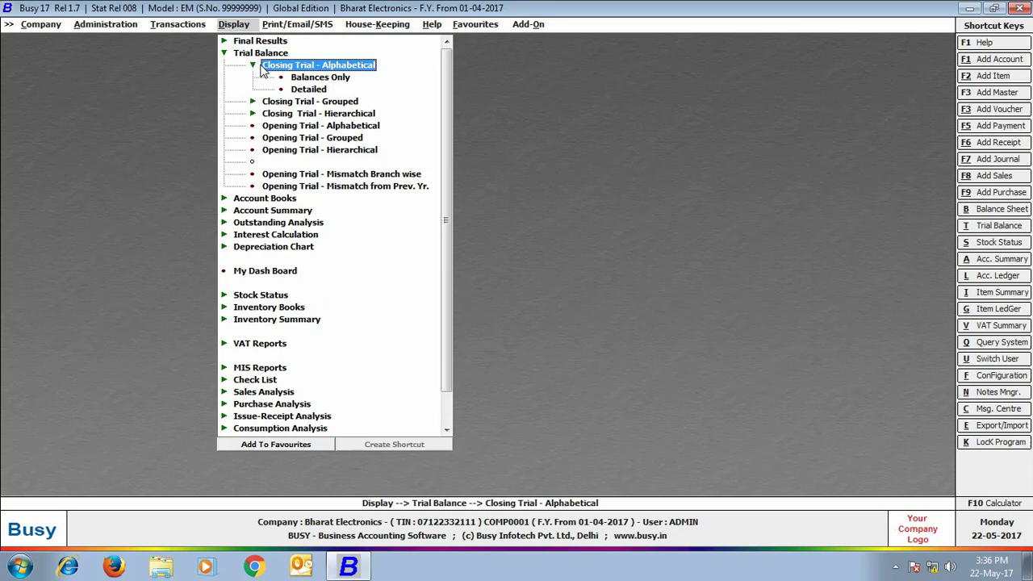
pyautogui.click(297, 78)
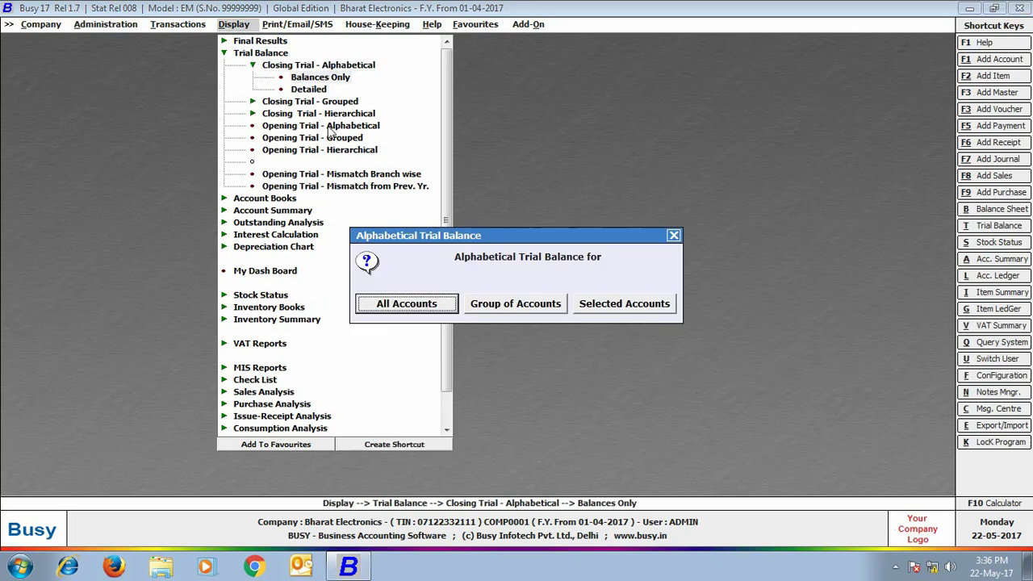
pyautogui.click(401, 303)
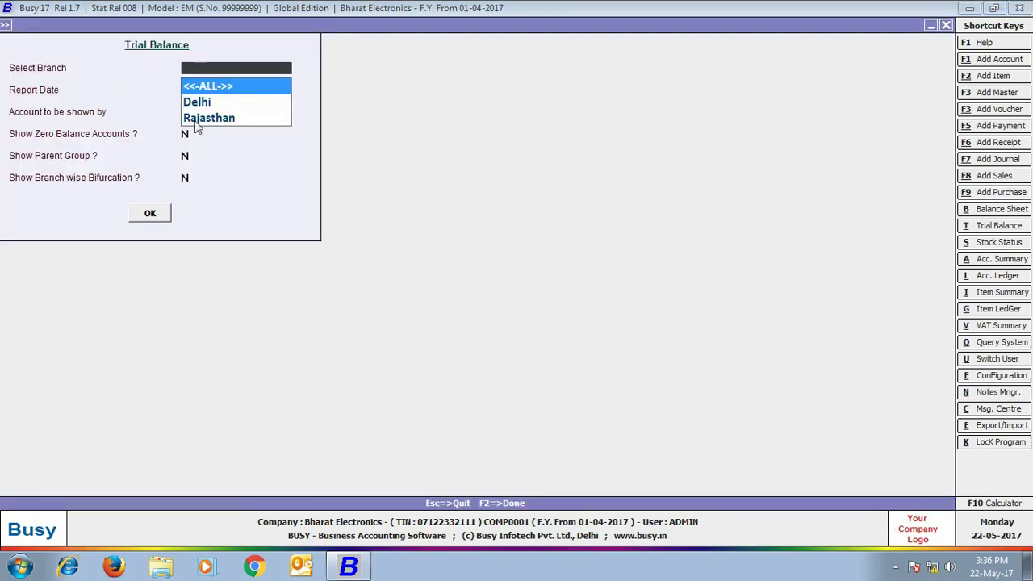
pyautogui.click(197, 90)
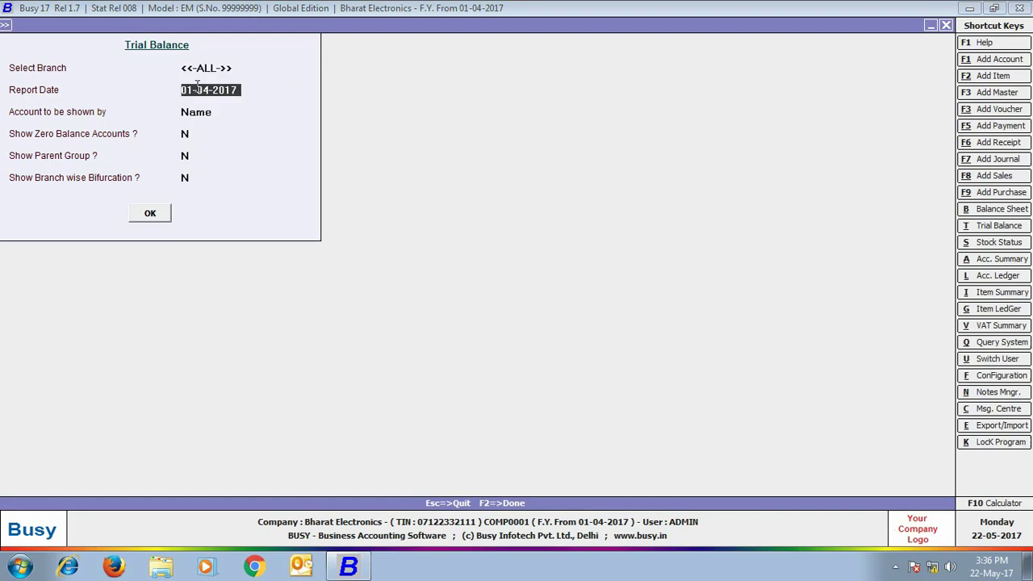
pyautogui.press('Return')
pyautogui.press('Return')
pyautogui.press('Return')
pyautogui.press('Return')
pyautogui.press('Return')
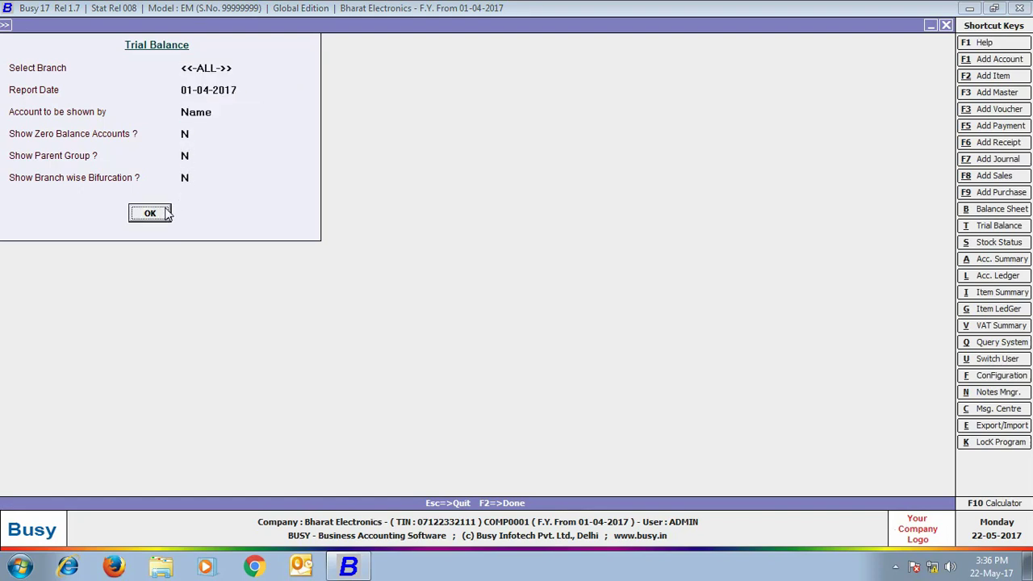
pyautogui.click(166, 213)
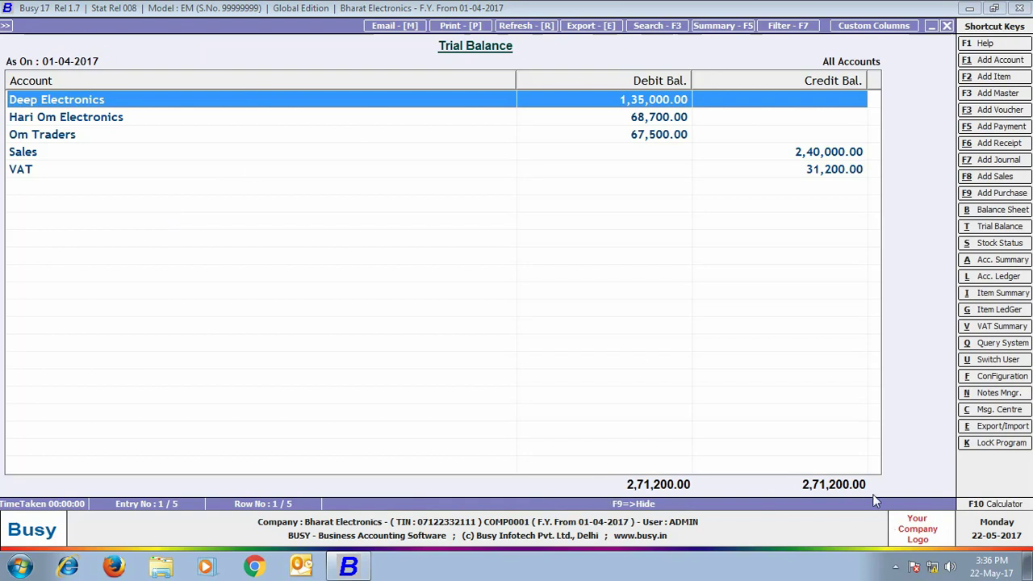
pyautogui.click(946, 26)
# Step: Rerun the trial balance for Delhi (Om Traders) and Rajasthan (Hari Om Electronics)
pyautogui.click(209, 100)
pyautogui.press('Return')
pyautogui.press('Return')
pyautogui.press('Return')
pyautogui.press('Return')
pyautogui.press('Return')
pyautogui.press('Return')
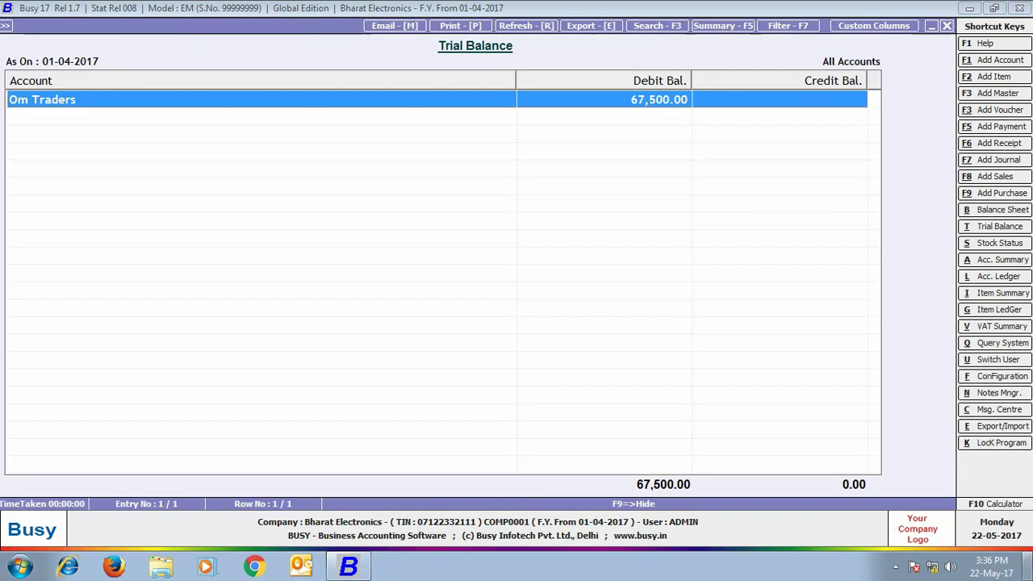
pyautogui.press('Escape')
pyautogui.press('Down')
pyautogui.press('Return')
pyautogui.press('Return')
pyautogui.press('Return')
pyautogui.press('Return')
pyautogui.press('Return')
pyautogui.press('Return')
pyautogui.press('Return')
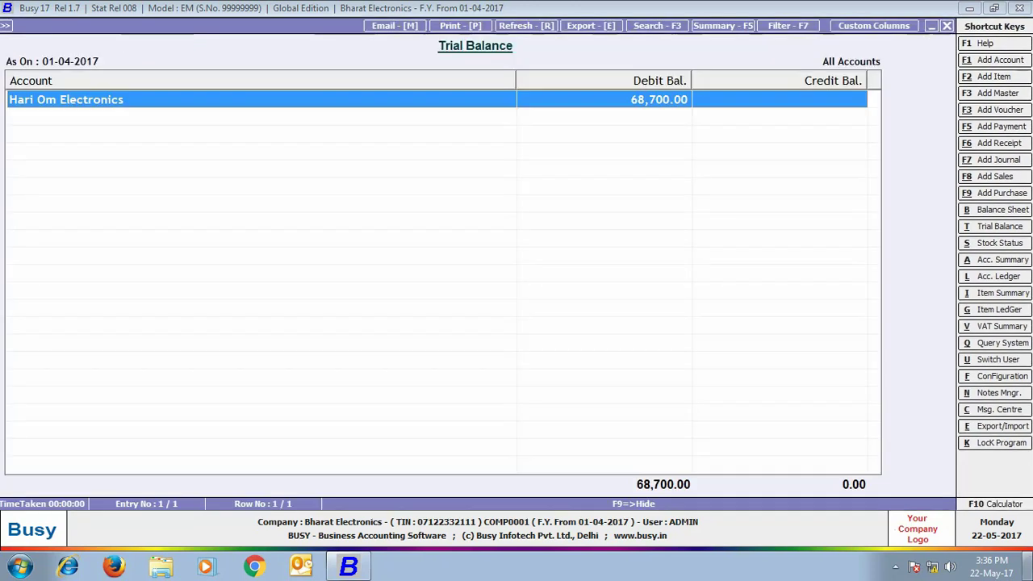
pyautogui.press('Escape')
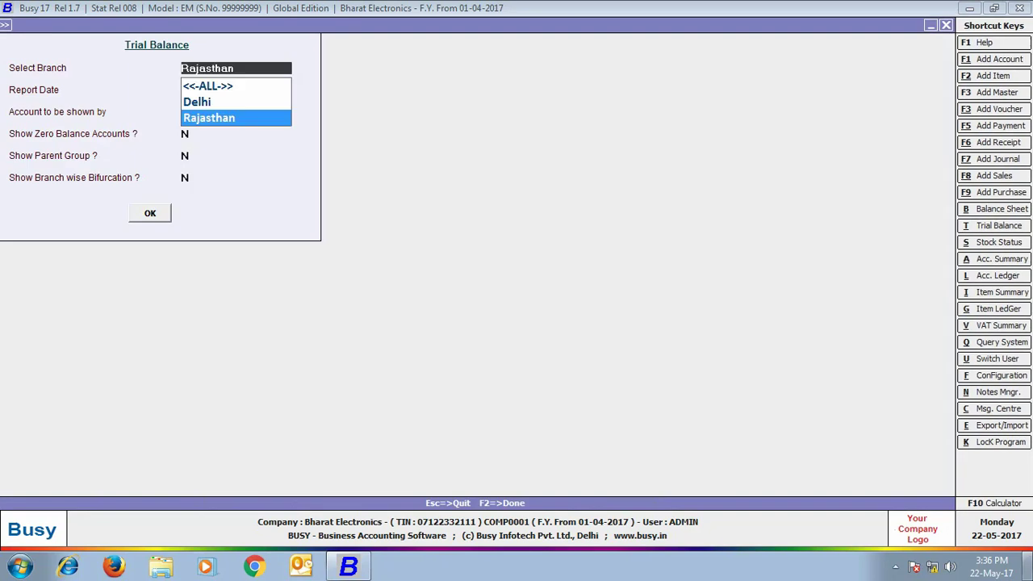
pyautogui.press('Escape')
pyautogui.press('Escape')
pyautogui.click(293, 206)
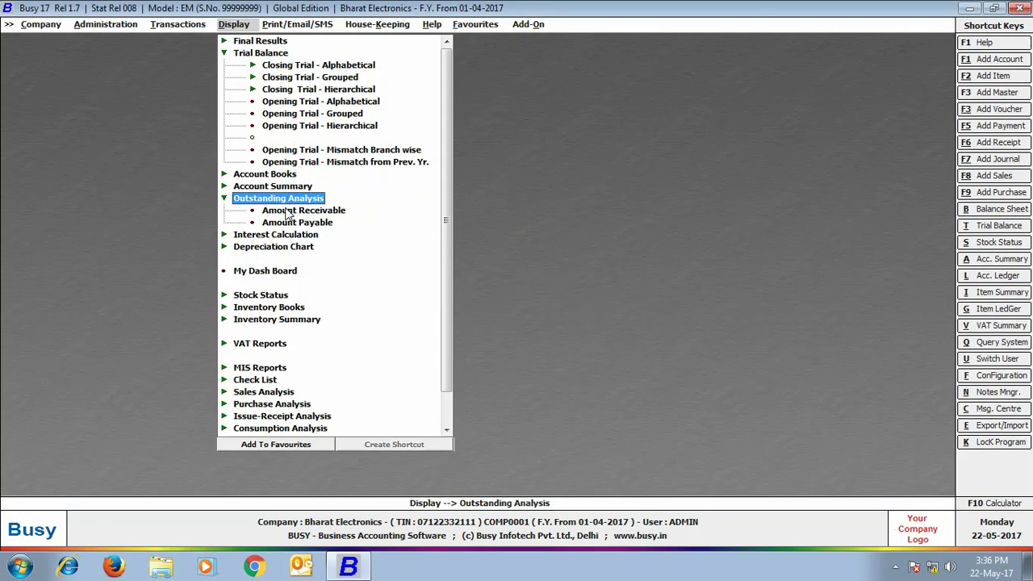
# Step: Run Amount Receivable for all accounts across all branches, listing three accounts
pyautogui.click(295, 212)
pyautogui.click(394, 303)
pyautogui.press('Return')
pyautogui.press('Return')
pyautogui.press('Return')
pyautogui.press('Return')
pyautogui.press('Return')
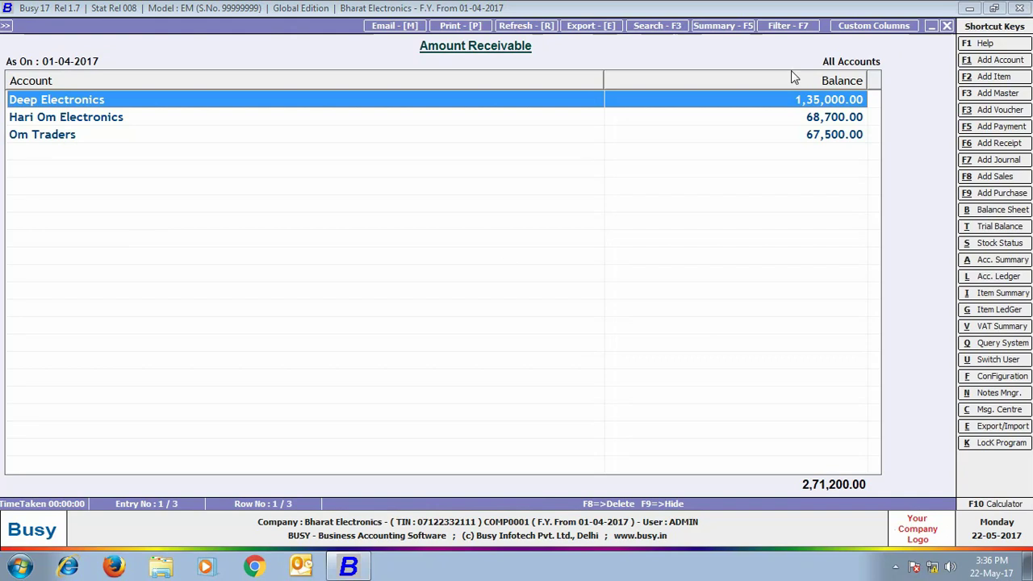
pyautogui.click(948, 26)
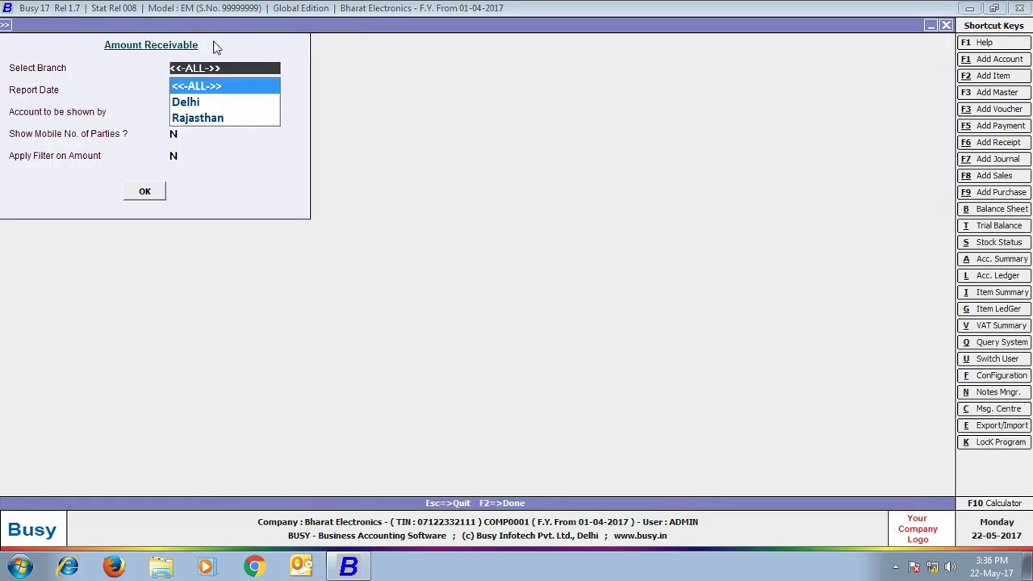
# Step: Filter receivables to Delhi (Om Traders 67,500), then Rajasthan (Hari Om Electronics 68,700)
pyautogui.click(194, 103)
pyautogui.click(148, 197)
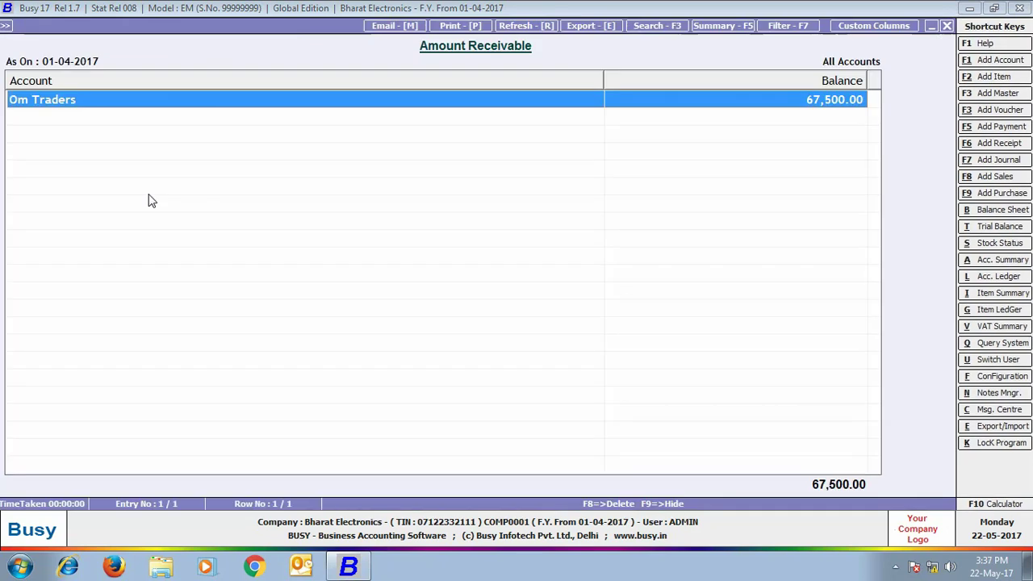
pyautogui.click(947, 26)
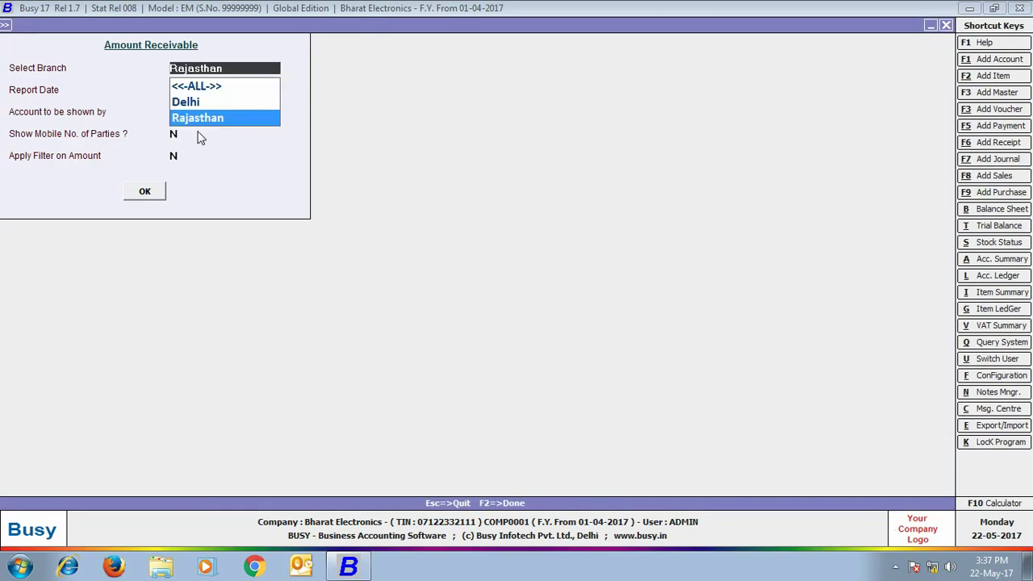
pyautogui.click(143, 193)
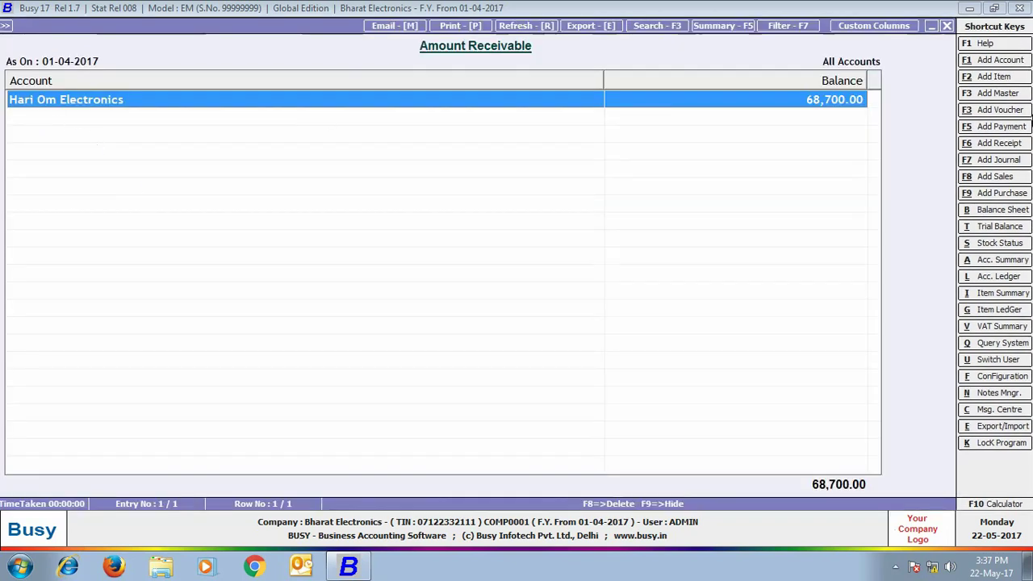
pyautogui.click(947, 26)
pyautogui.press('Escape')
pyautogui.press('Escape')
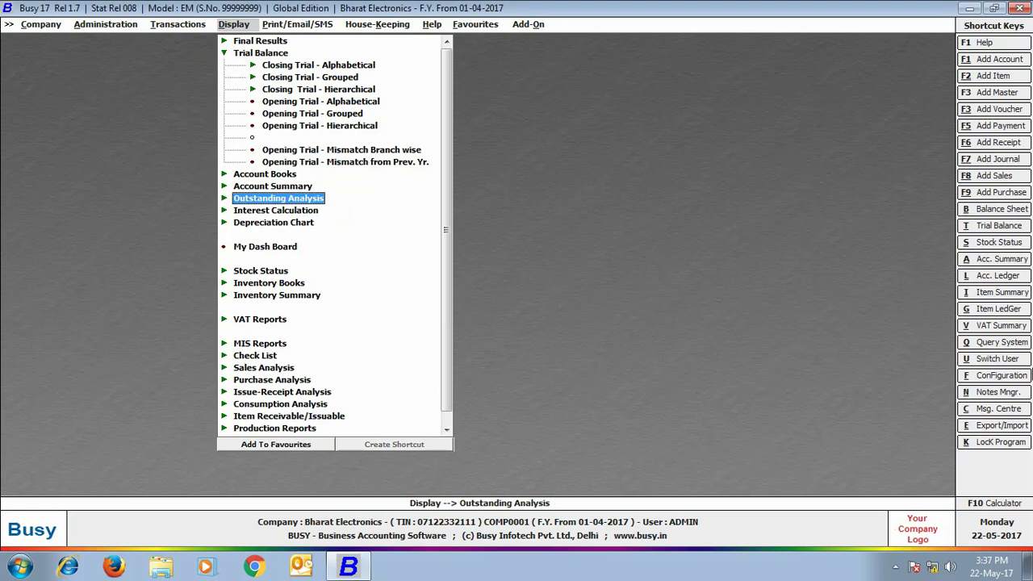
pyautogui.press('Escape')
pyautogui.press('Escape')
pyautogui.press('Escape')
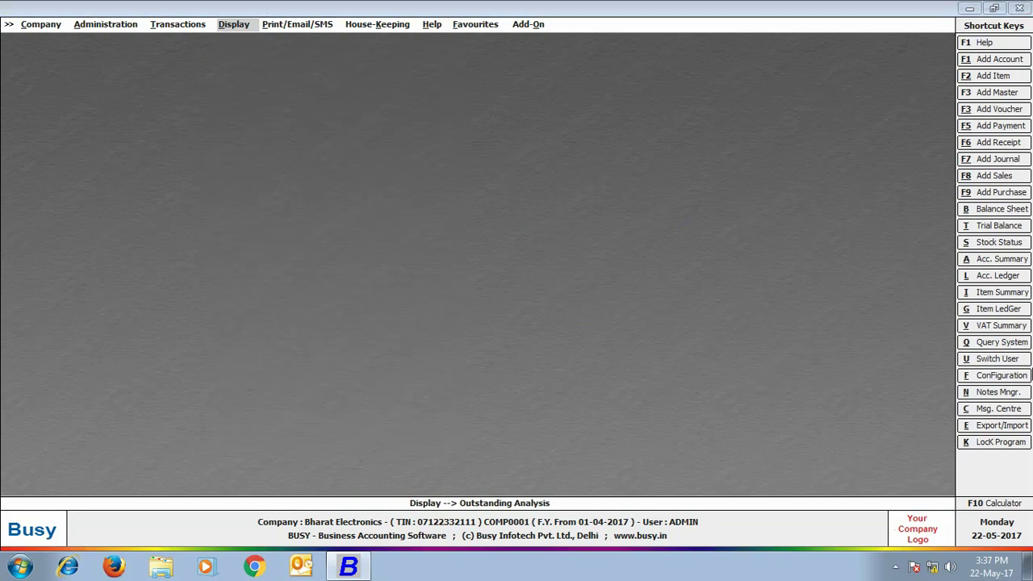